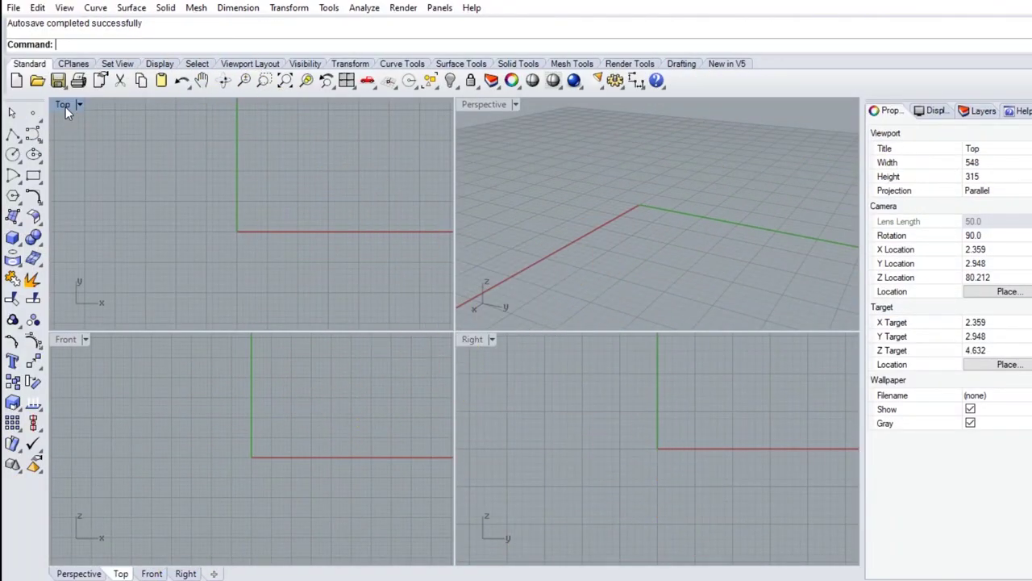
Maximize the Top view and draw a vertical rectangle of length 5 and width 40
{"action": "double_click", "coordinate": [65, 106]}
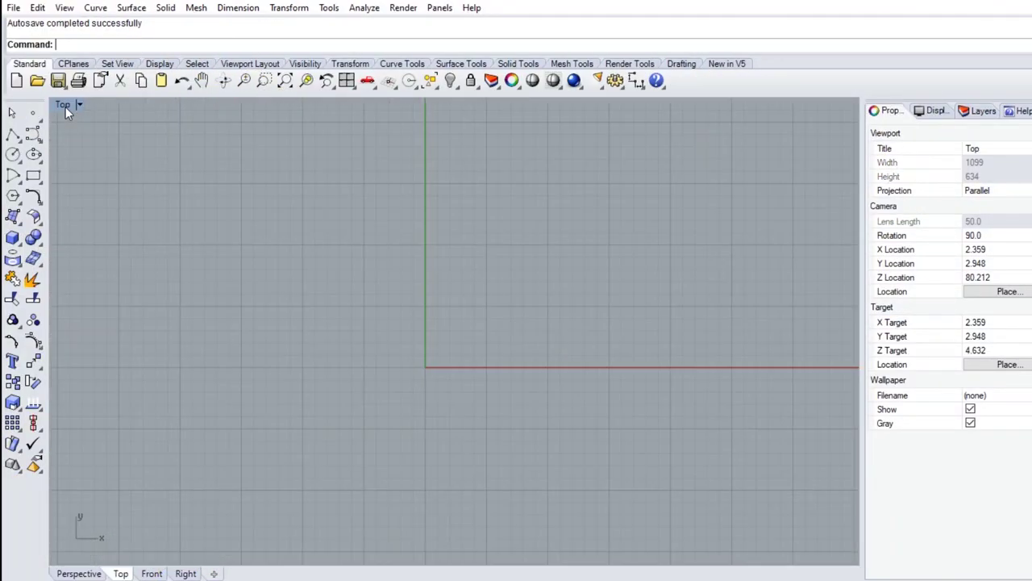
{"action": "left_click", "coordinate": [33, 175]}
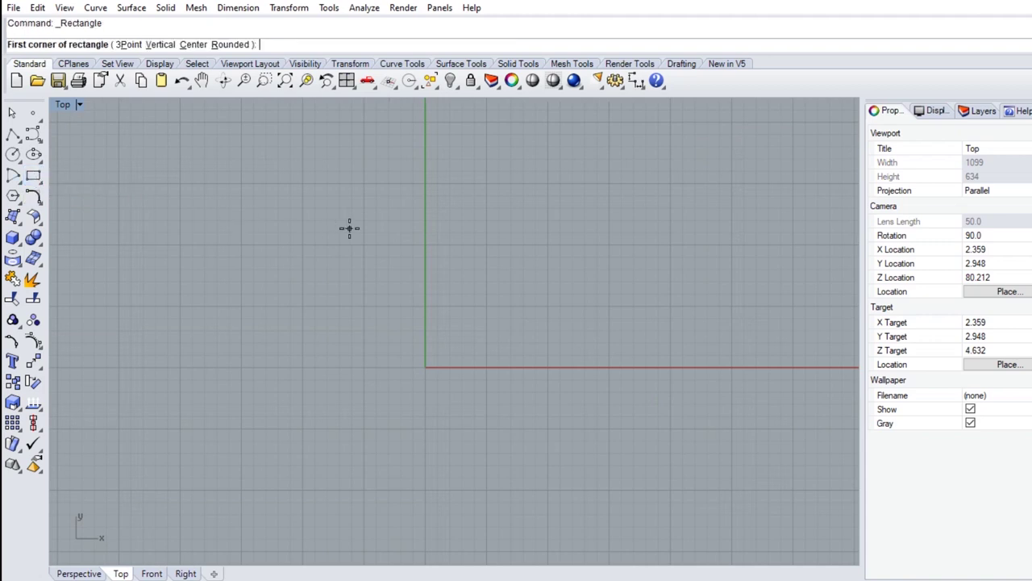
{"action": "scroll", "coordinate": [368, 275], "scroll_direction": "down", "scroll_amount": 2}
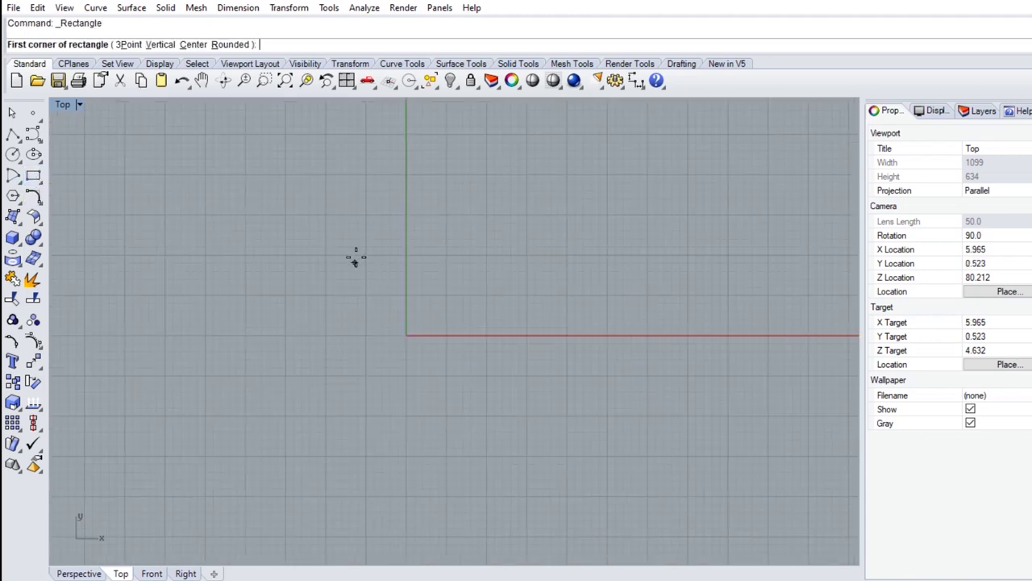
{"action": "left_click", "coordinate": [357, 255]}
{"action": "type", "text": "5"}
{"action": "key", "text": "Return"}
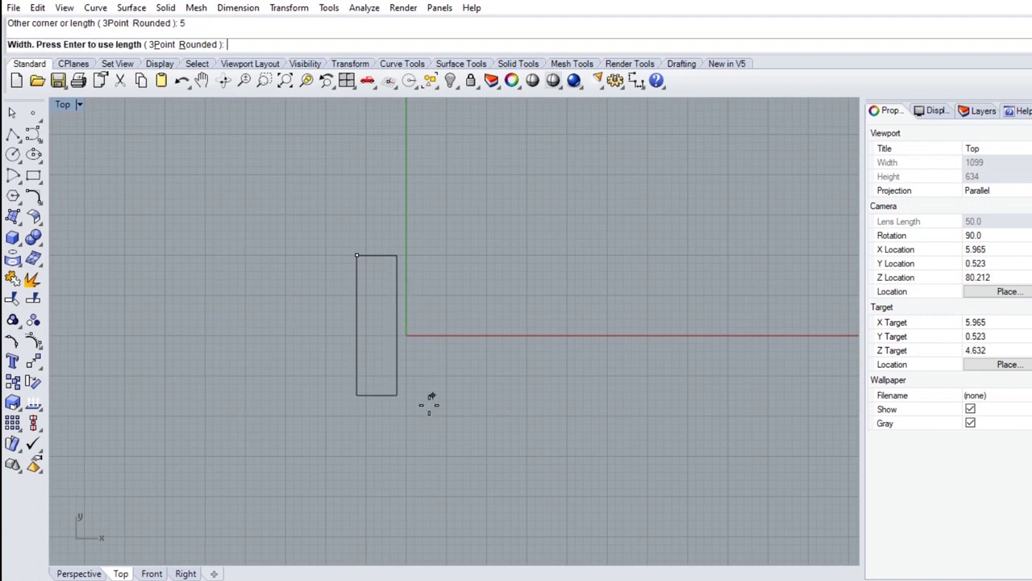
{"action": "type", "text": "40"}
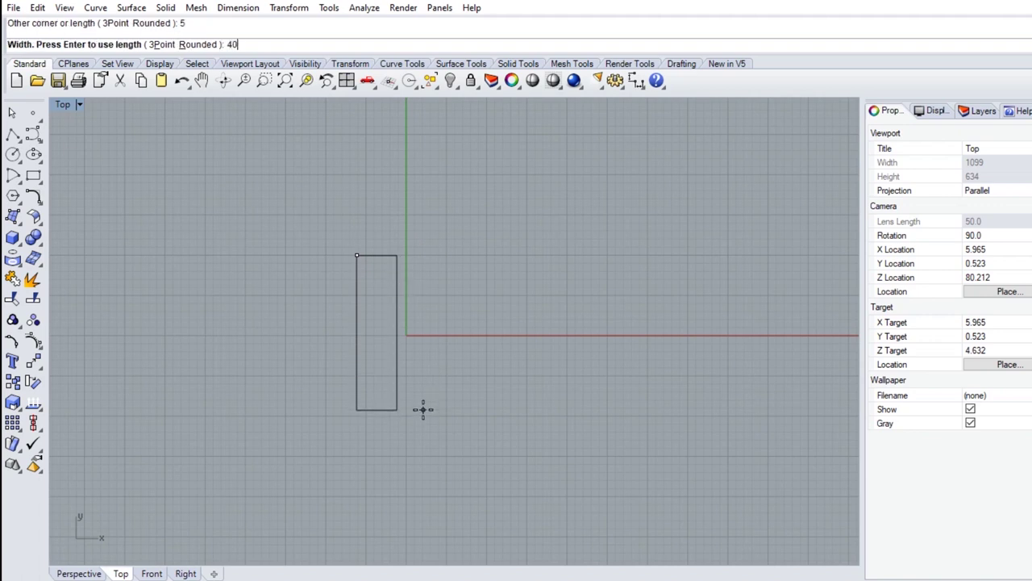
{"action": "key", "text": "Return"}
{"action": "scroll", "coordinate": [412, 359], "scroll_direction": "down", "scroll_amount": 4}
{"action": "scroll", "coordinate": [412, 367], "scroll_direction": "down", "scroll_amount": 1}
{"action": "scroll", "coordinate": [371, 287], "scroll_direction": "up", "scroll_amount": 2}
{"action": "scroll", "coordinate": [436, 306], "scroll_direction": "up", "scroll_amount": 2}
Draw a second 30 by 5 rectangle crossing the first one
{"action": "key", "text": "Return"}
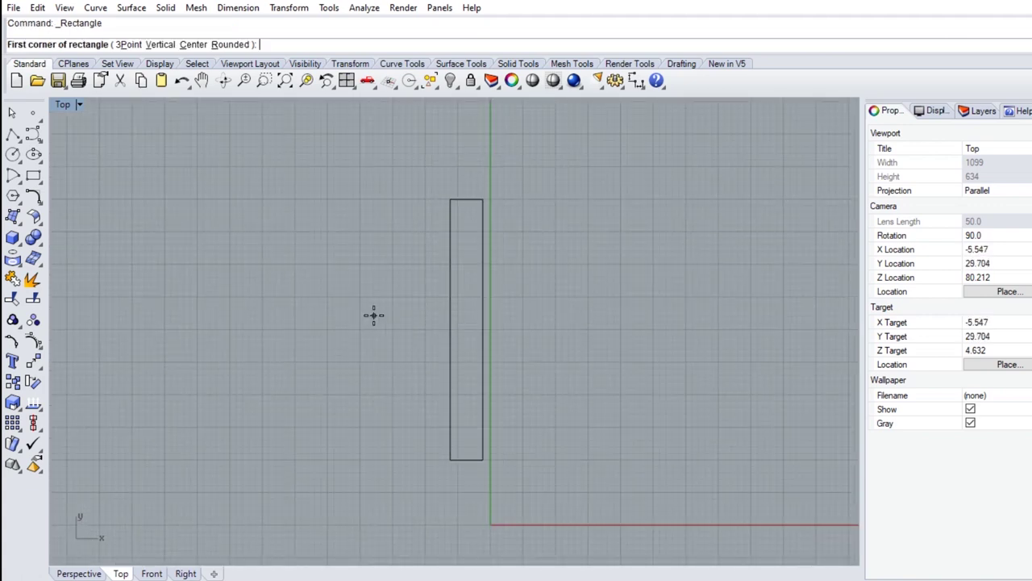
{"action": "left_click", "coordinate": [364, 339]}
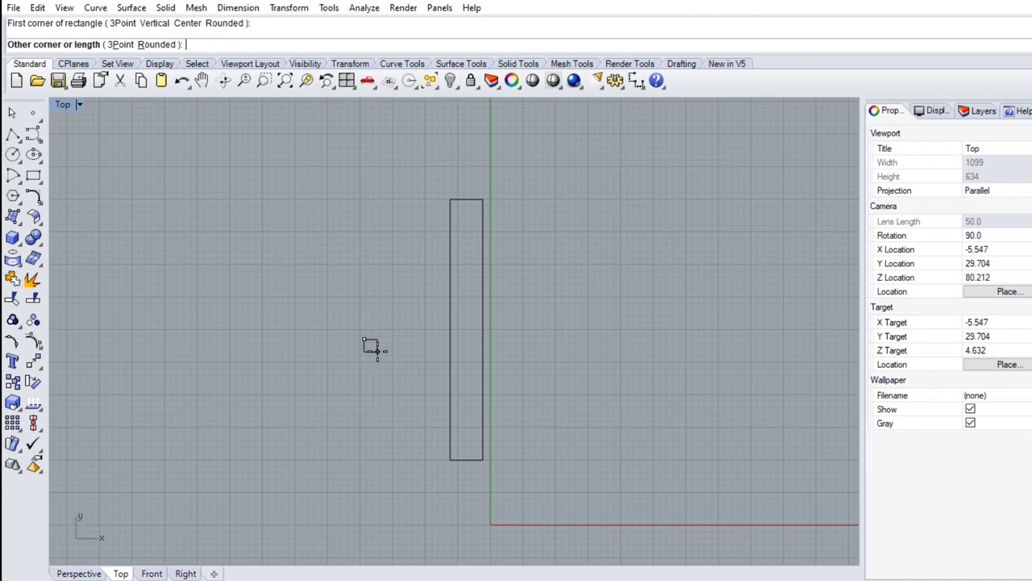
{"action": "type", "text": "30"}
{"action": "key", "text": "Return"}
{"action": "type", "text": "5"}
{"action": "key", "text": "Return"}
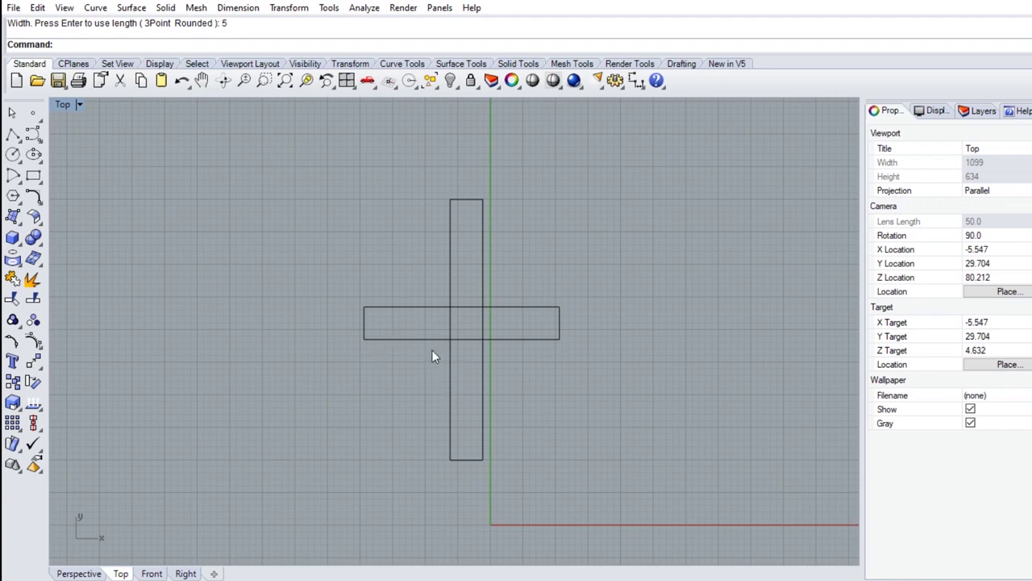
Centre the horizontal and vertical rectangles on each other with concentric alignment
{"action": "left_click", "coordinate": [418, 341]}
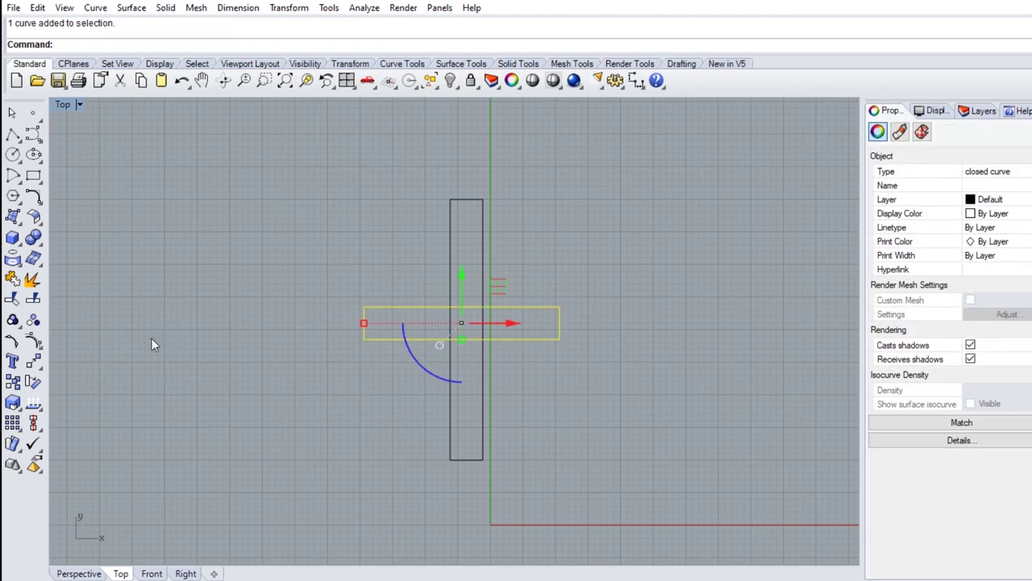
{"action": "left_click", "coordinate": [35, 426]}
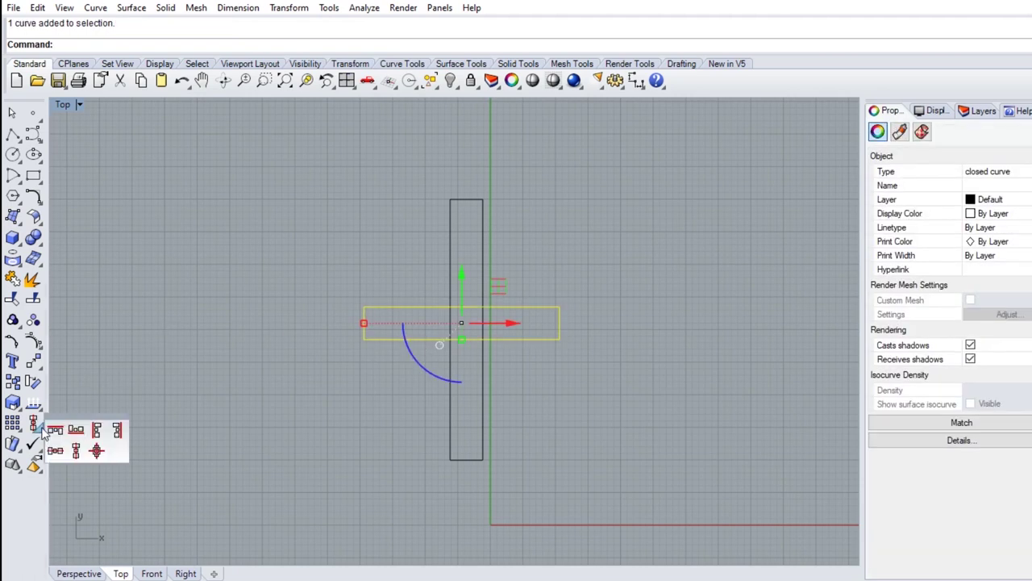
{"action": "left_click", "coordinate": [97, 452]}
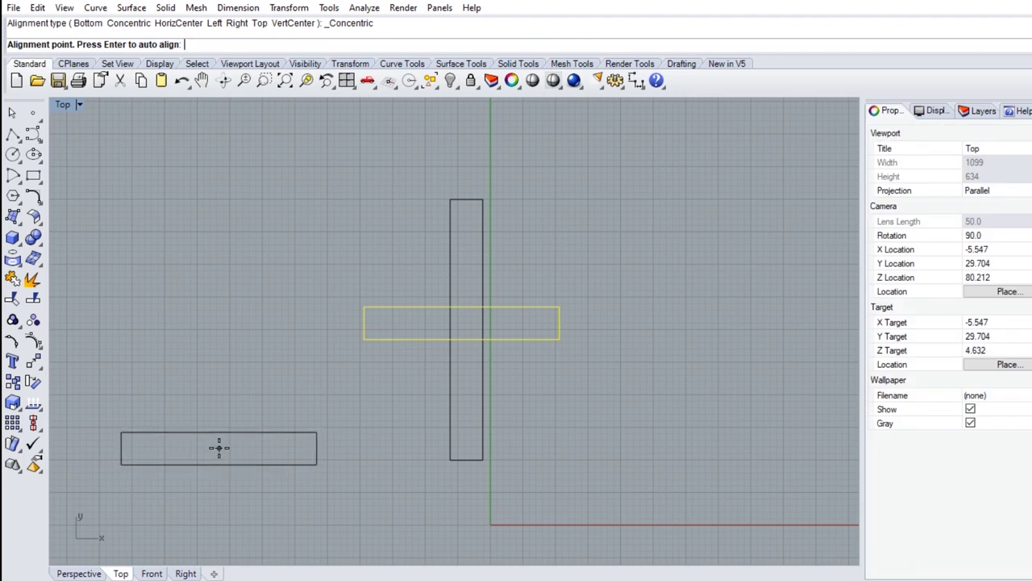
{"action": "type", "text": "0"}
{"action": "key", "text": "Return"}
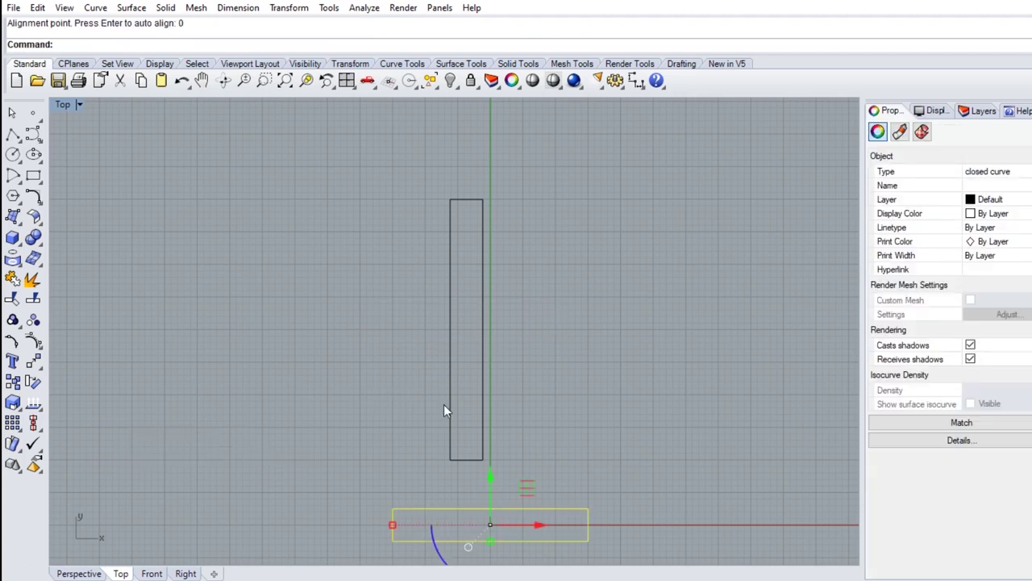
{"action": "left_click", "coordinate": [443, 404]}
{"action": "left_click", "coordinate": [451, 403]}
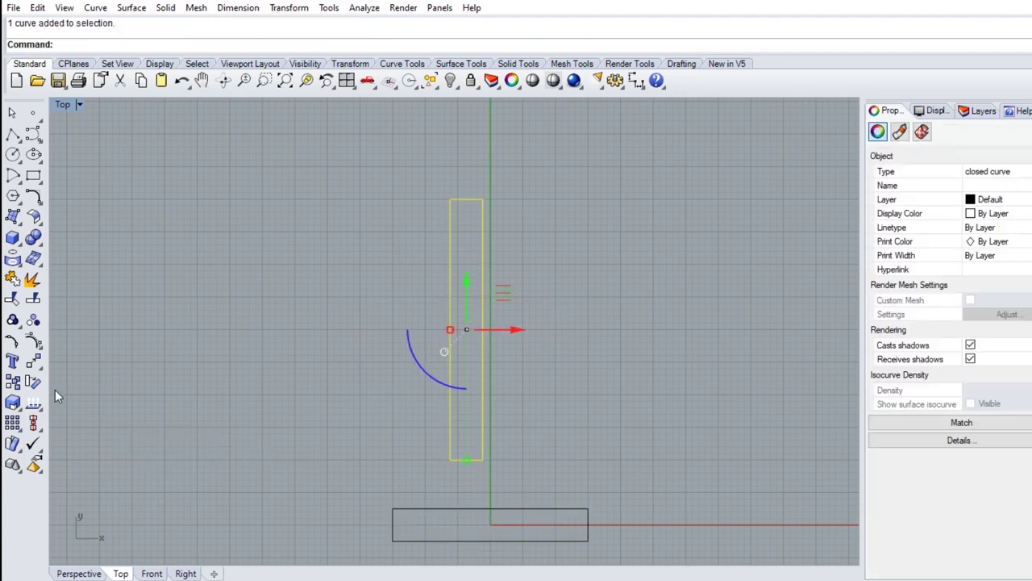
{"action": "left_click", "coordinate": [33, 402]}
{"action": "left_click", "coordinate": [97, 452]}
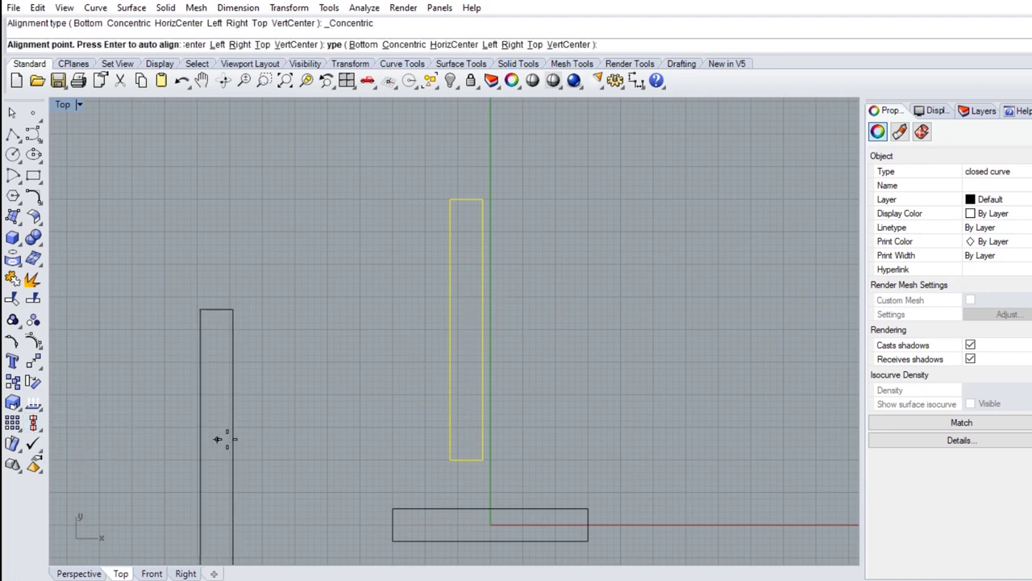
{"action": "type", "text": "0"}
{"action": "key", "text": "Return"}
Move the vertical rectangle down to put the crossbar in its upper part, then select both
{"action": "scroll", "coordinate": [299, 435], "scroll_direction": "down", "scroll_amount": 3}
{"action": "right_click_drag", "start_coordinate": [313, 430], "coordinate": [354, 348]}
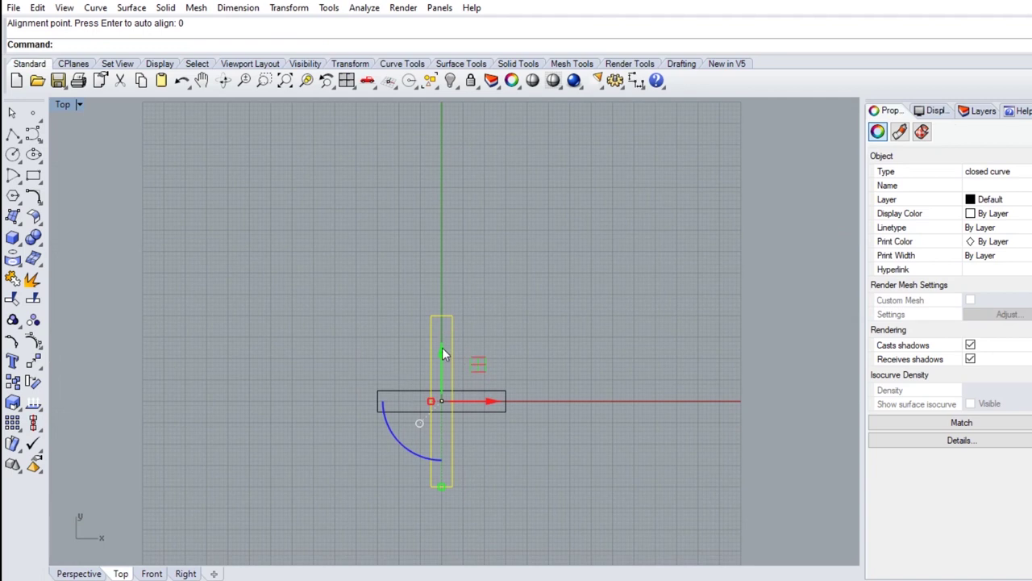
{"action": "left_click_drag", "start_coordinate": [442, 351], "coordinate": [440, 372]}
{"action": "scroll", "coordinate": [406, 440], "scroll_direction": "up", "scroll_amount": 3}
{"action": "scroll", "coordinate": [403, 443], "scroll_direction": "down", "scroll_amount": 1}
{"action": "right_click_drag", "start_coordinate": [396, 437], "coordinate": [395, 392]}
{"action": "left_click_drag", "start_coordinate": [460, 314], "coordinate": [457, 311]}
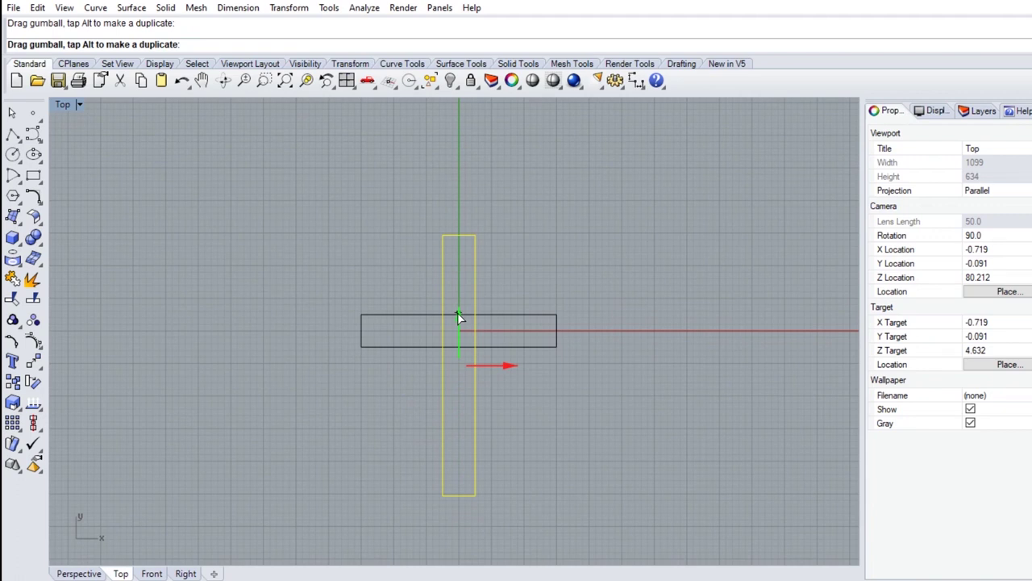
{"action": "left_click", "coordinate": [528, 271]}
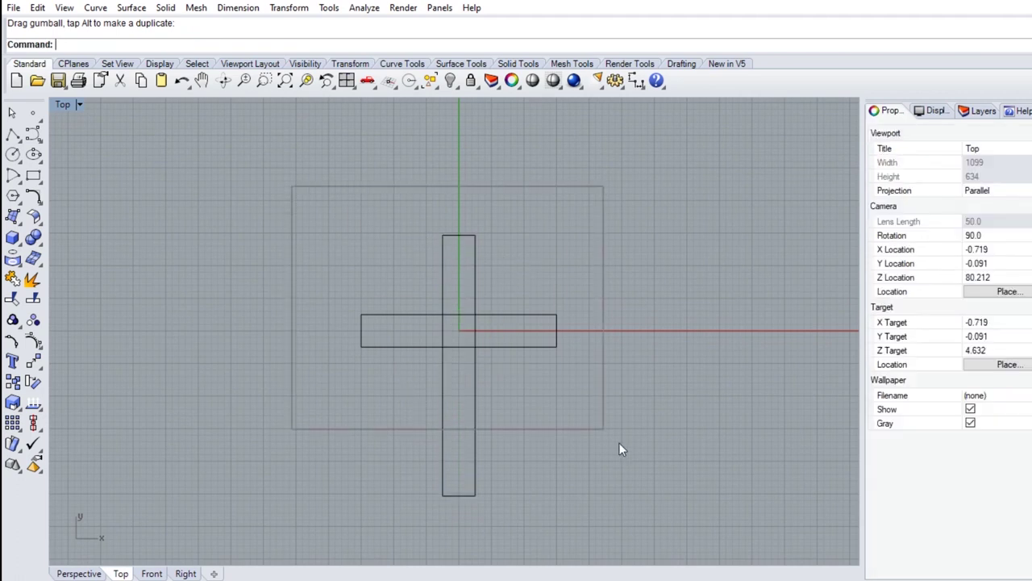
{"action": "left_click_drag", "start_coordinate": [292, 192], "coordinate": [655, 525]}
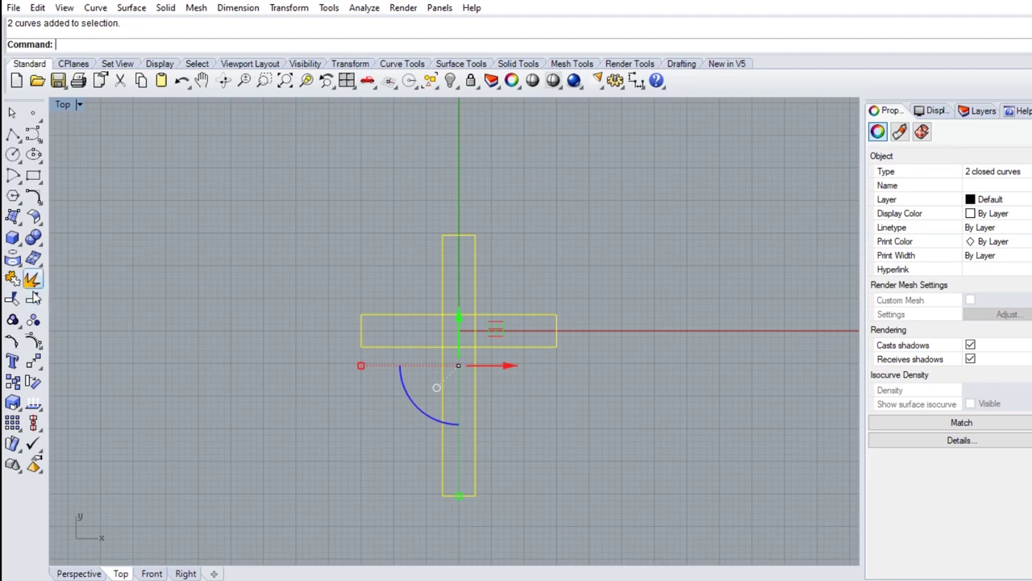
Explode both rectangles and delete the top, left, bottom and right short end segments
{"action": "left_click", "coordinate": [32, 280]}
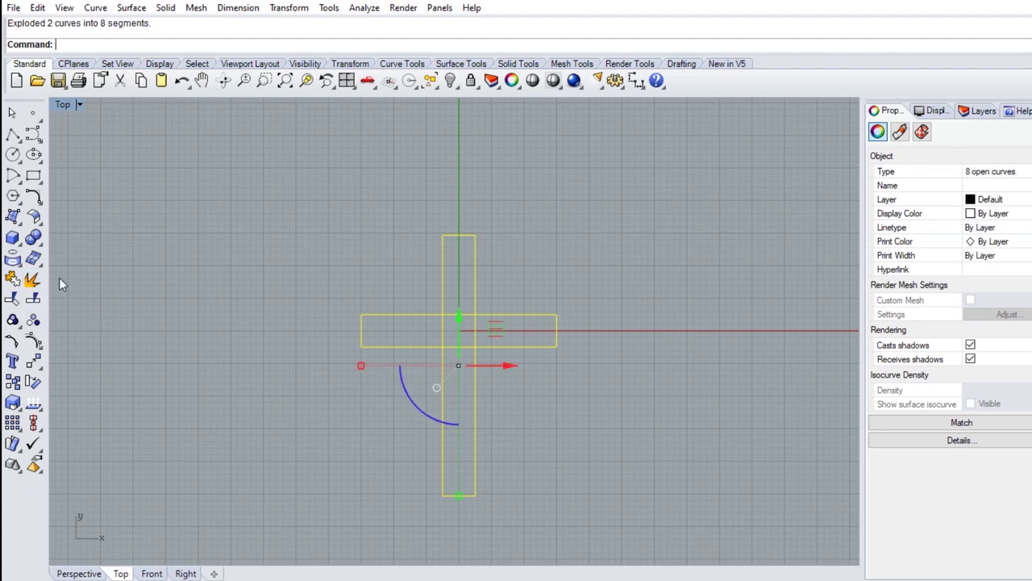
{"action": "key", "text": "Escape"}
{"action": "left_click", "coordinate": [465, 236]}
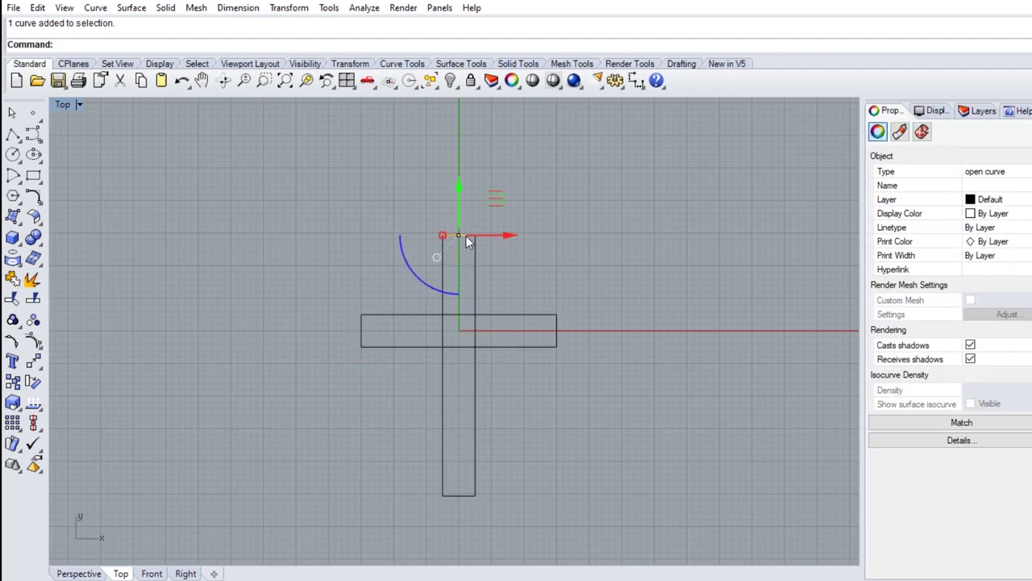
{"action": "key", "text": "Delete"}
{"action": "left_click", "coordinate": [364, 333]}
{"action": "key", "text": "Delete"}
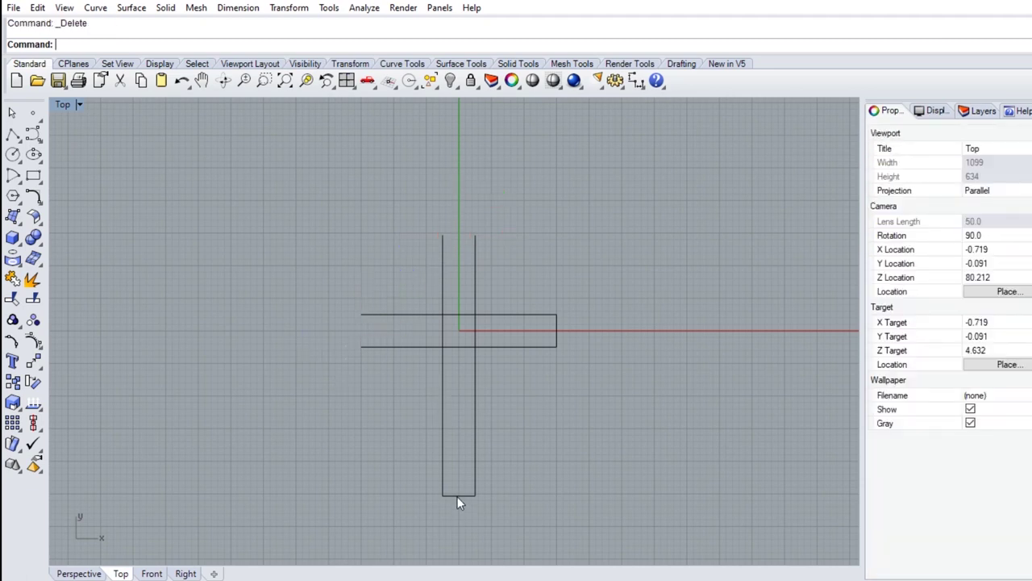
{"action": "left_click", "coordinate": [456, 495]}
{"action": "key", "text": "Delete"}
{"action": "left_click", "coordinate": [558, 337]}
{"action": "key", "text": "Delete"}
{"action": "left_click", "coordinate": [34, 199]}
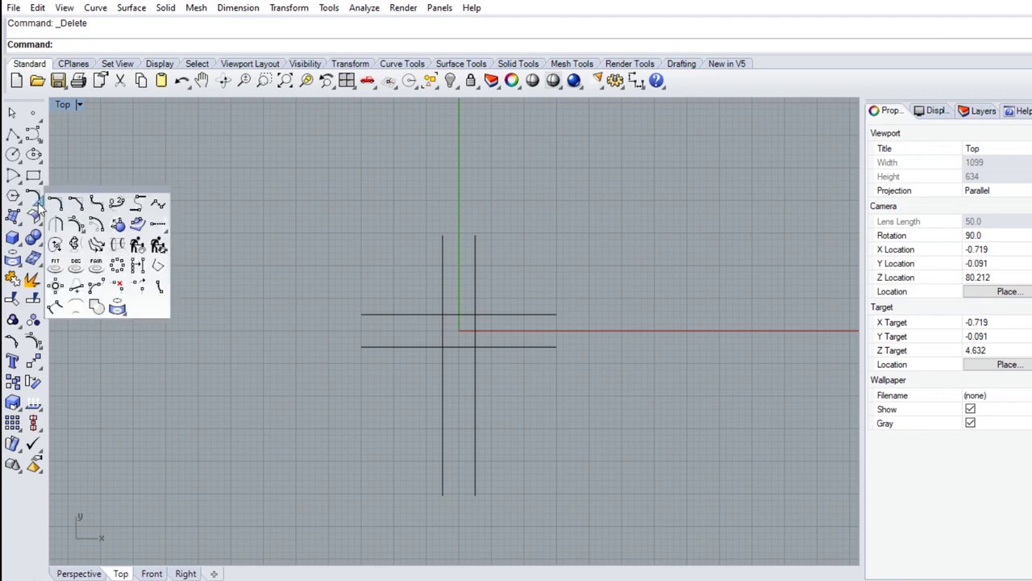
Cap the top of the vertical line pair with a tangent-continuity blend curve
{"action": "left_click", "coordinate": [117, 204]}
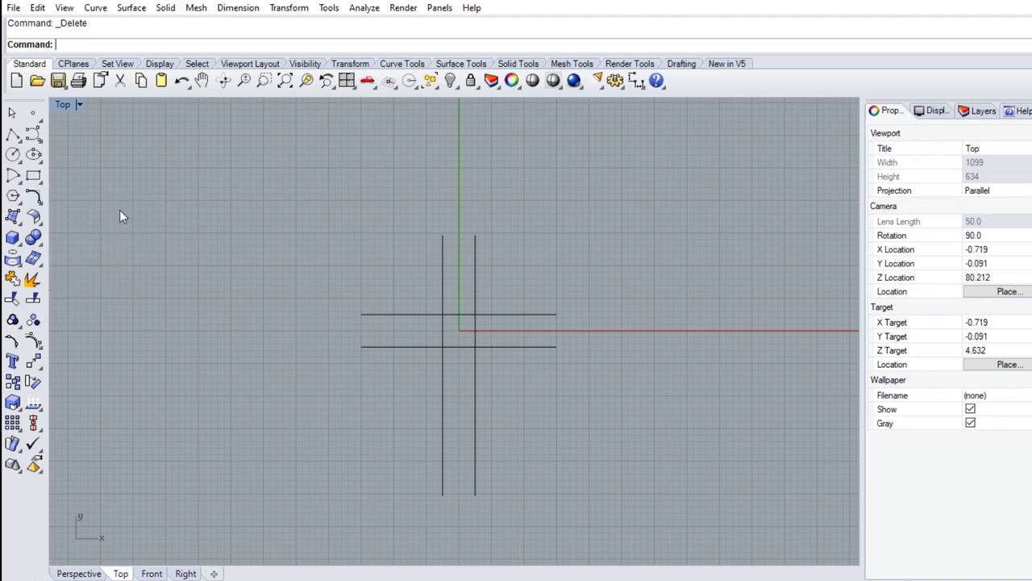
{"action": "left_click", "coordinate": [442, 242]}
{"action": "left_click", "coordinate": [476, 243]}
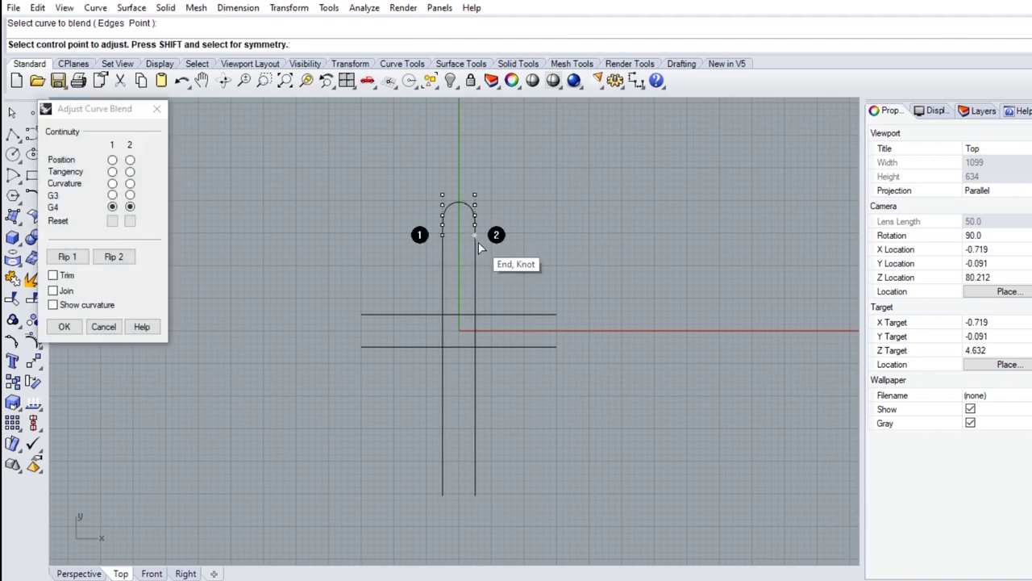
{"action": "left_click", "coordinate": [112, 160]}
{"action": "left_click", "coordinate": [130, 159]}
{"action": "left_click", "coordinate": [130, 172]}
{"action": "left_click", "coordinate": [112, 172]}
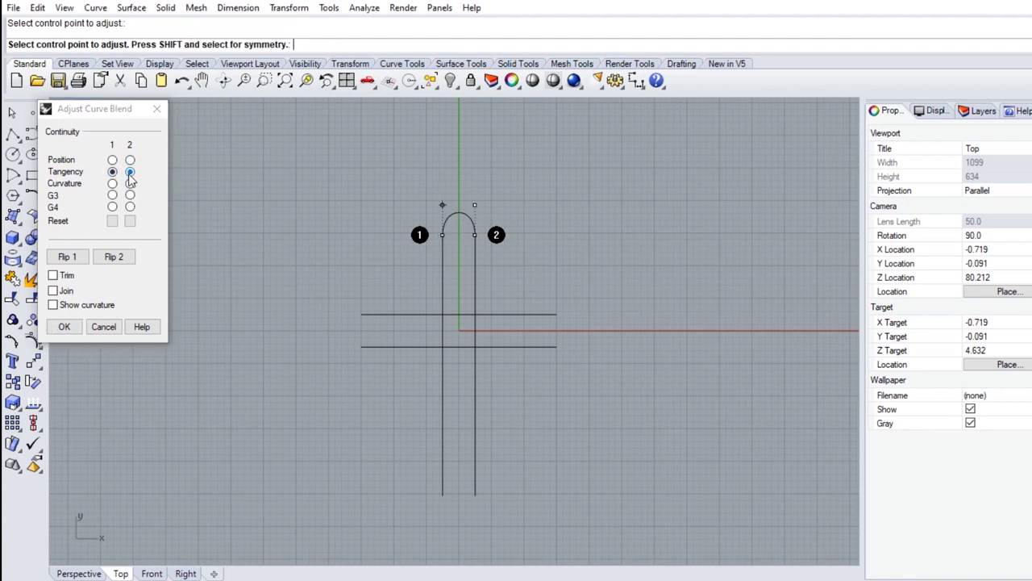
{"action": "left_click", "coordinate": [65, 326]}
Close the left arm, the slot bottom and the right end with matching blend curves
{"action": "key", "text": "Return"}
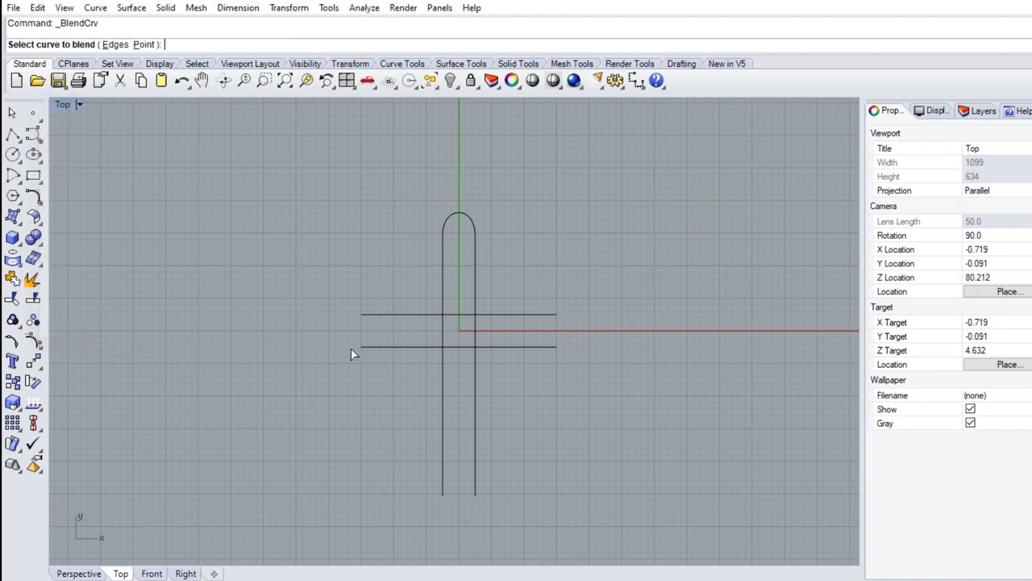
{"action": "left_click", "coordinate": [363, 324]}
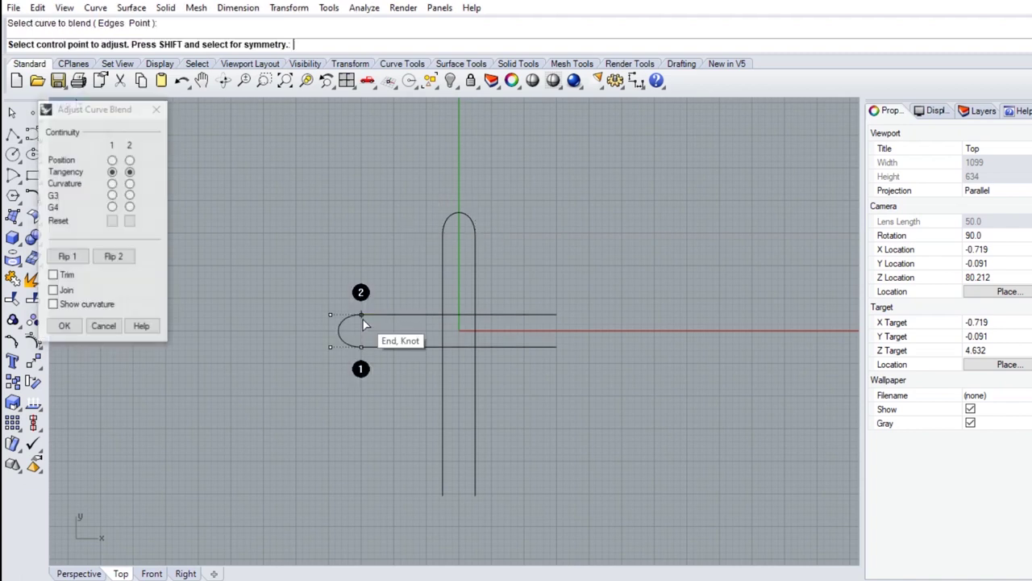
{"action": "left_click", "coordinate": [65, 326]}
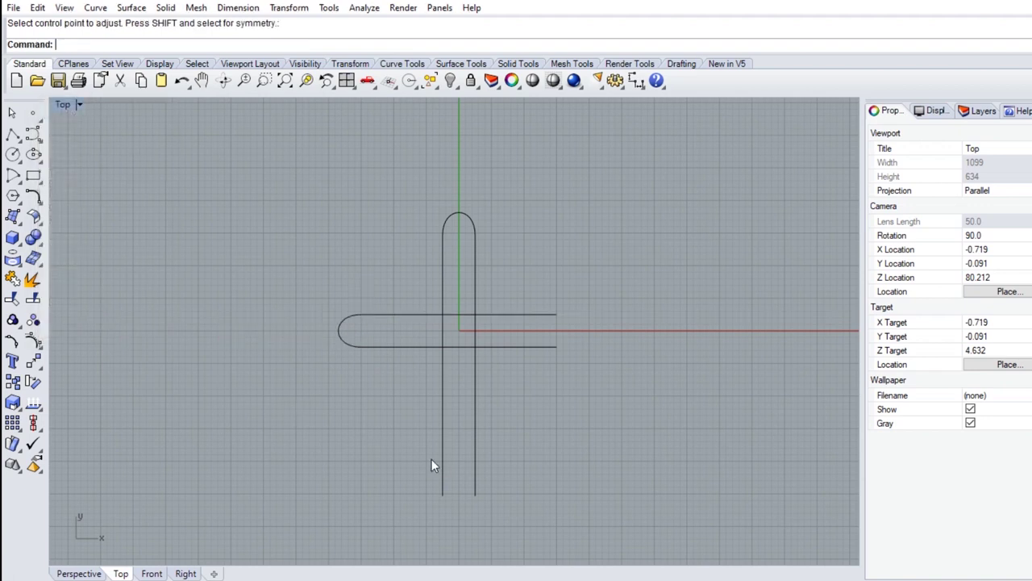
{"action": "key", "text": "Return"}
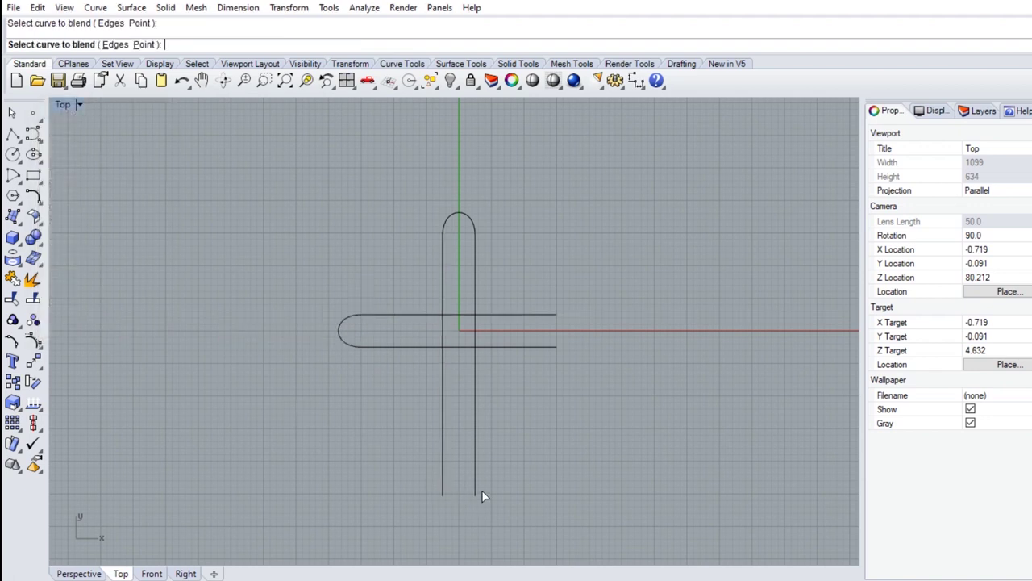
{"action": "left_click", "coordinate": [476, 488]}
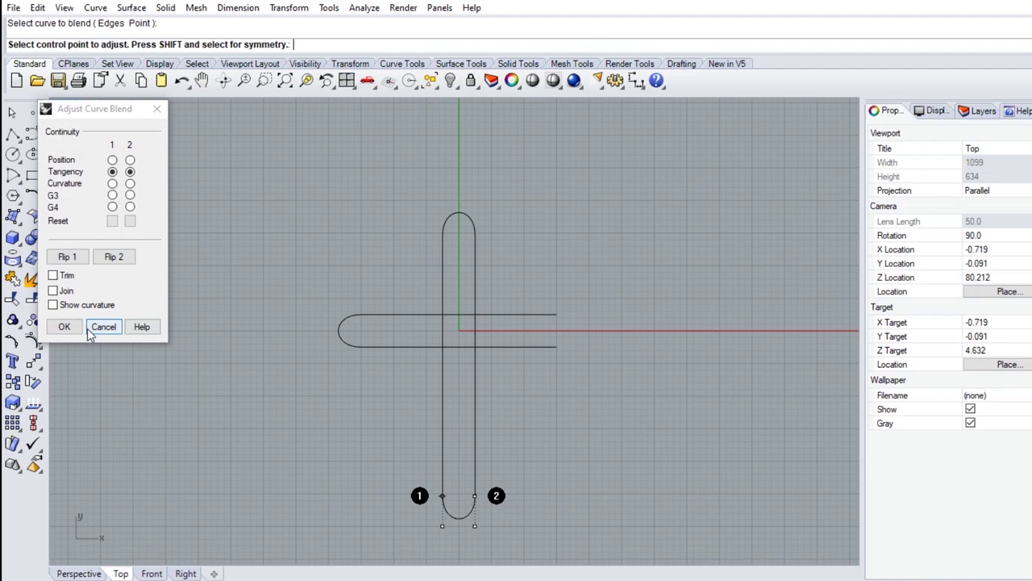
{"action": "left_click", "coordinate": [65, 326]}
{"action": "key", "text": "Return"}
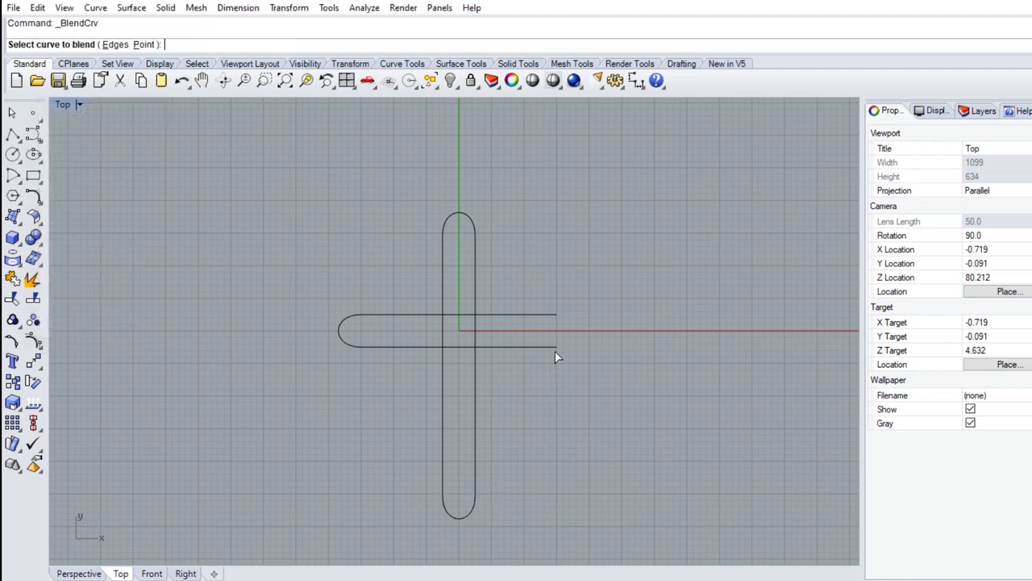
{"action": "left_click", "coordinate": [553, 321]}
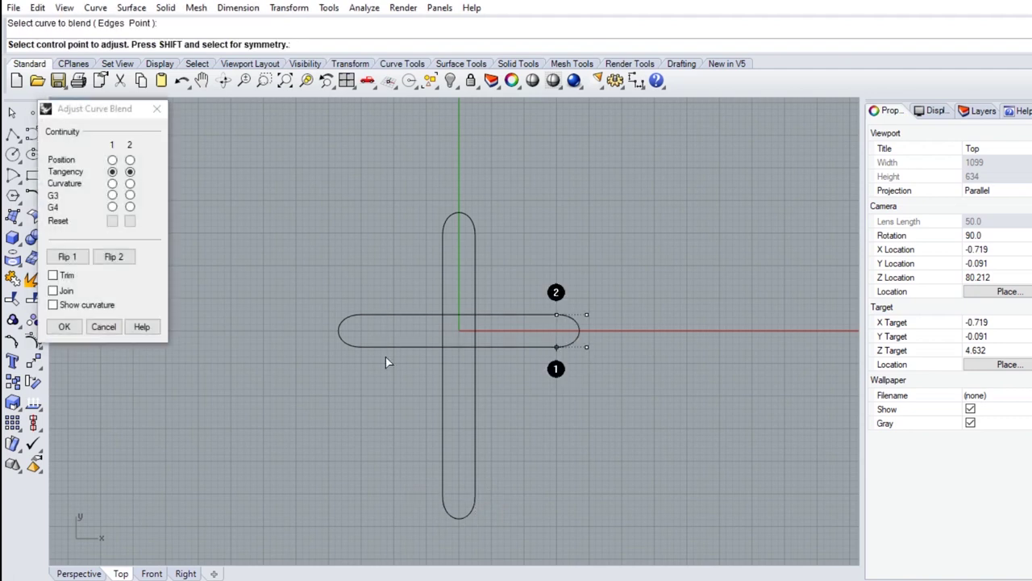
{"action": "left_click", "coordinate": [64, 327]}
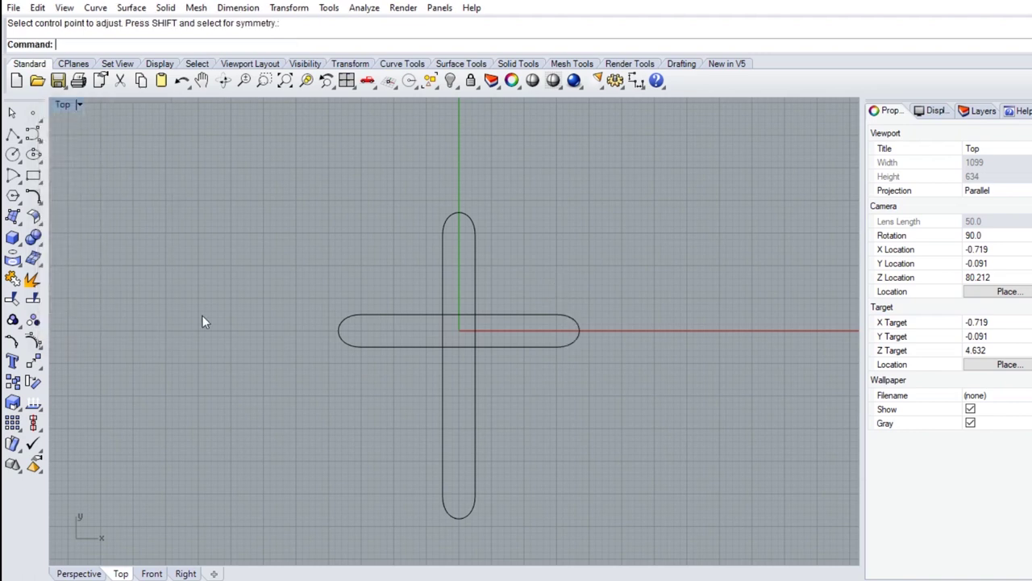
{"action": "left_click", "coordinate": [393, 317]}
{"action": "key", "text": "Escape"}
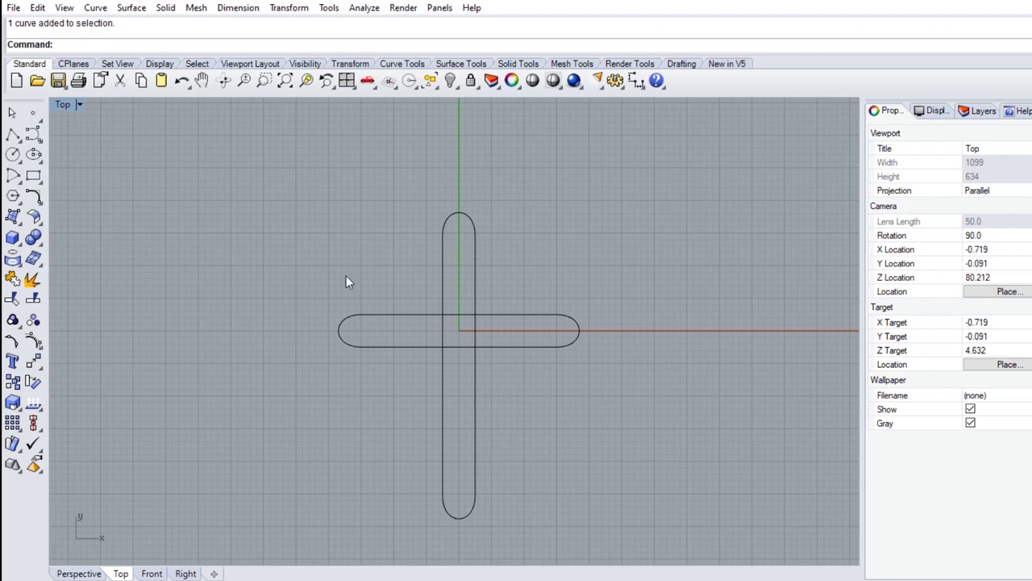
Join the four lines and four blend caps into two closed slots, then check each slot
{"action": "left_click_drag", "start_coordinate": [310, 233], "coordinate": [605, 564]}
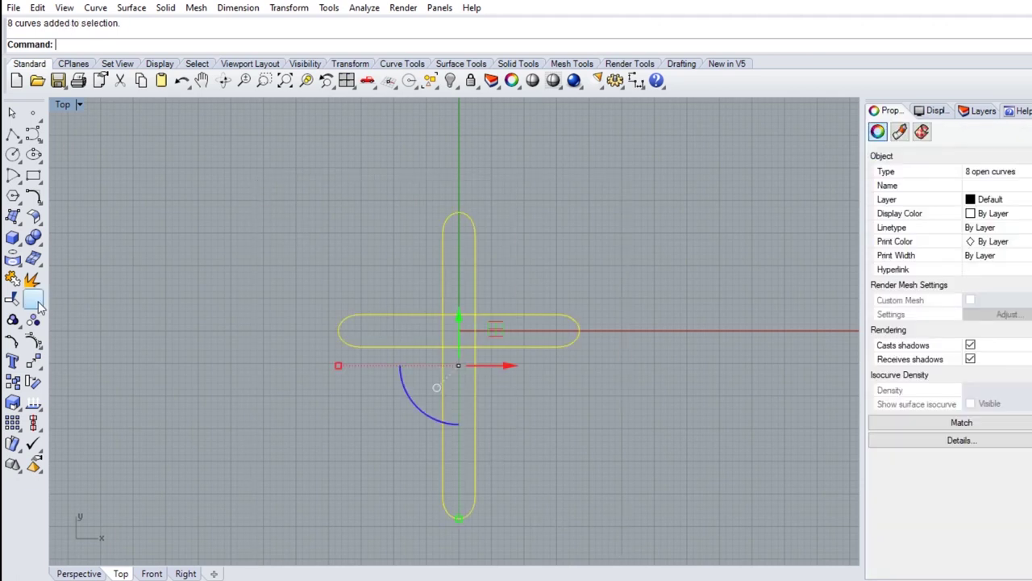
{"action": "left_click", "coordinate": [13, 277]}
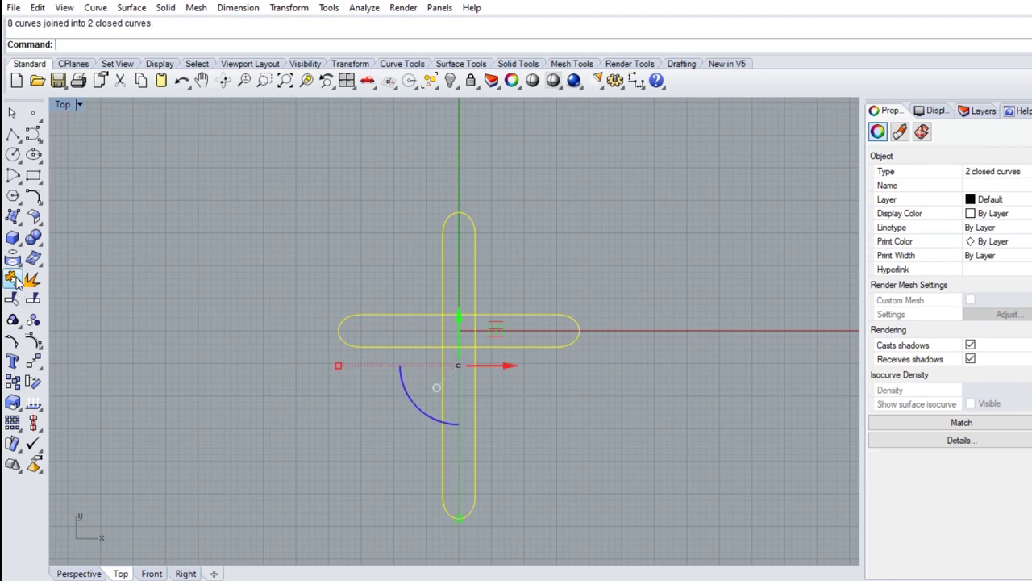
{"action": "key", "text": "Escape"}
{"action": "left_click", "coordinate": [389, 315]}
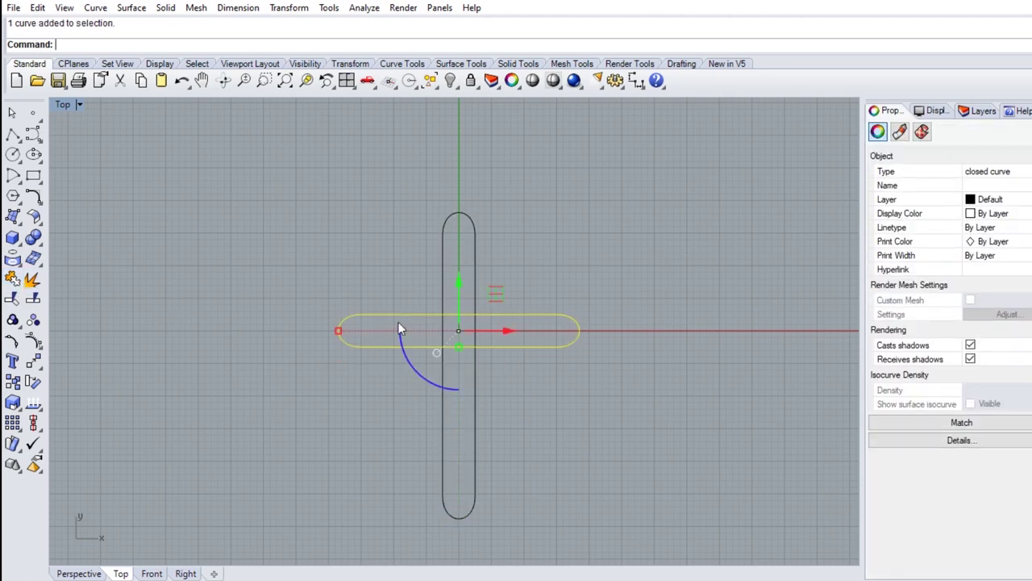
{"action": "left_click", "coordinate": [389, 365]}
{"action": "left_click", "coordinate": [441, 305]}
{"action": "left_click", "coordinate": [422, 286]}
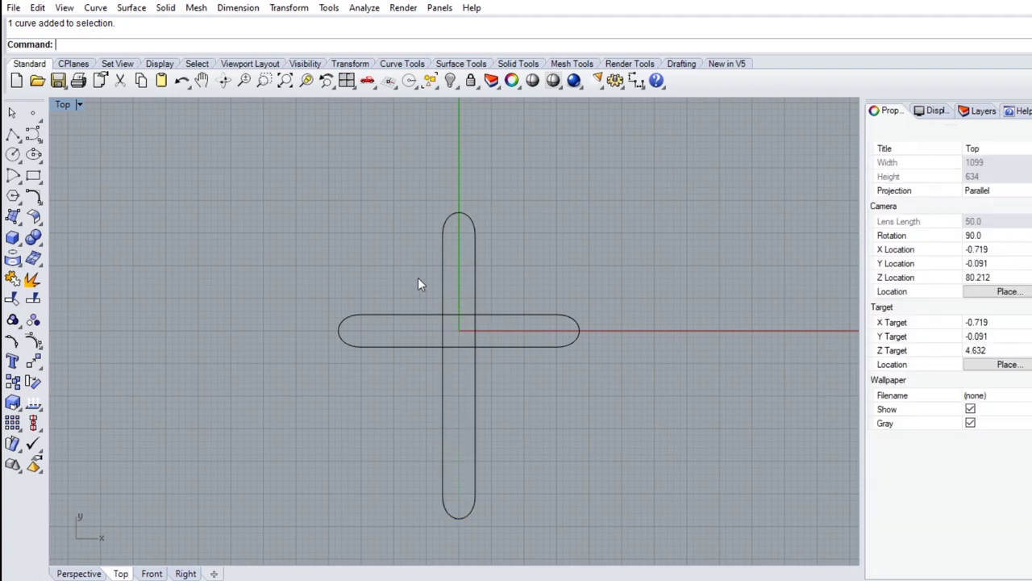
Place point objects at the top, bottom, left and right end-cap midpoints
{"action": "left_click", "coordinate": [36, 116]}
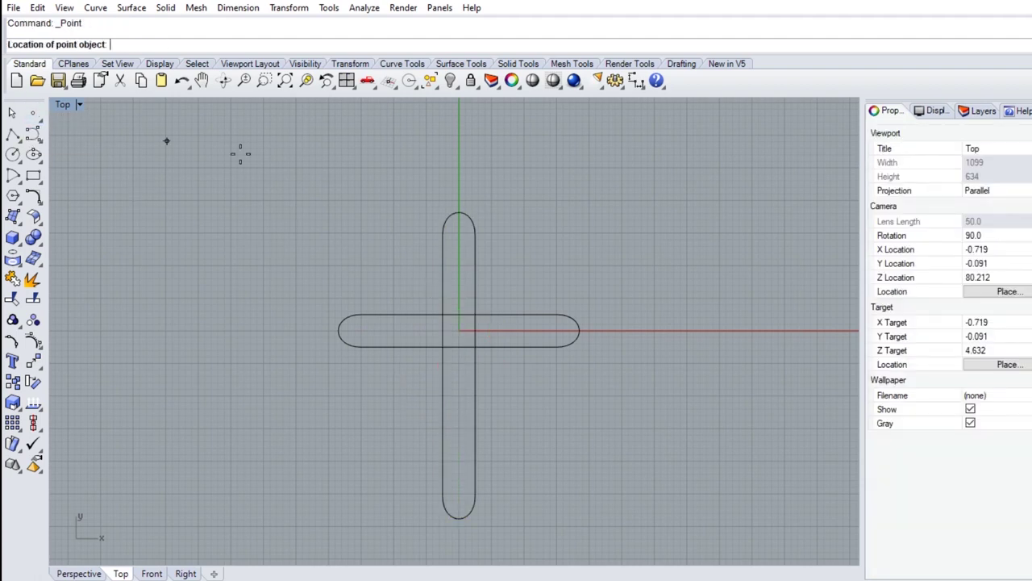
{"action": "left_click", "coordinate": [460, 213]}
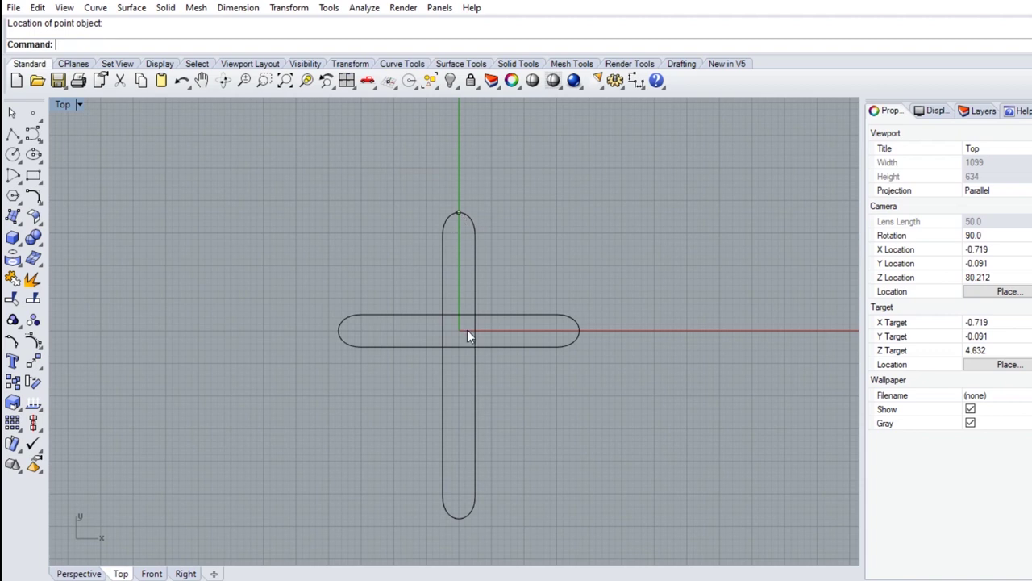
{"action": "key", "text": "Return"}
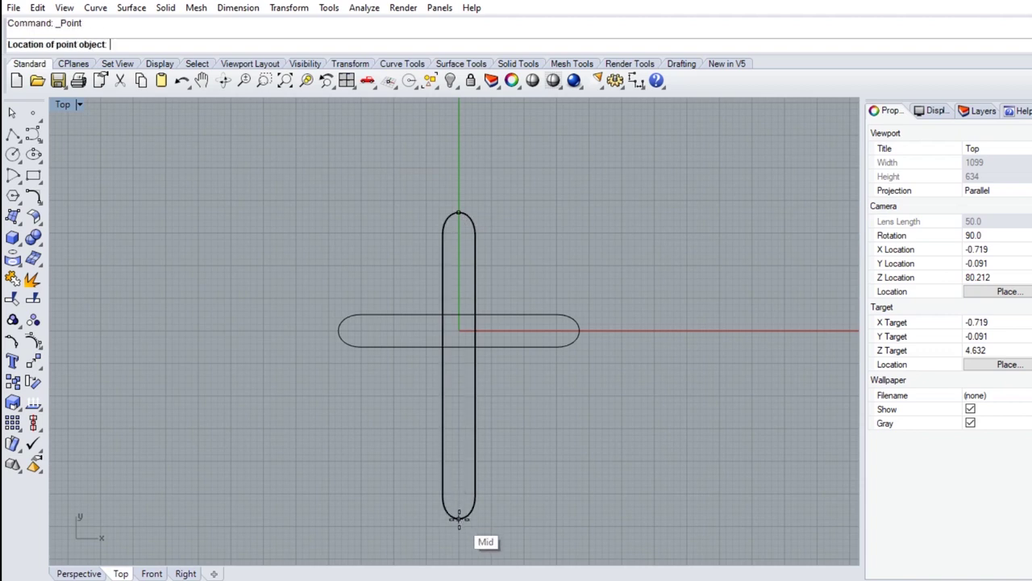
{"action": "left_click", "coordinate": [459, 519]}
{"action": "right_click_drag", "start_coordinate": [339, 379], "coordinate": [337, 375]}
{"action": "key", "text": "Return"}
{"action": "left_click", "coordinate": [334, 337]}
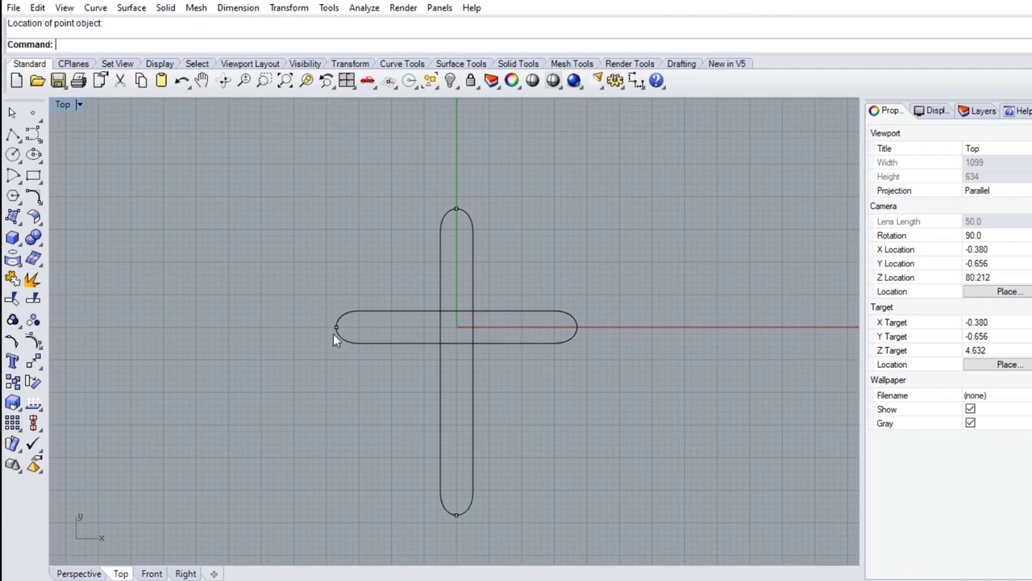
{"action": "key", "text": "Return"}
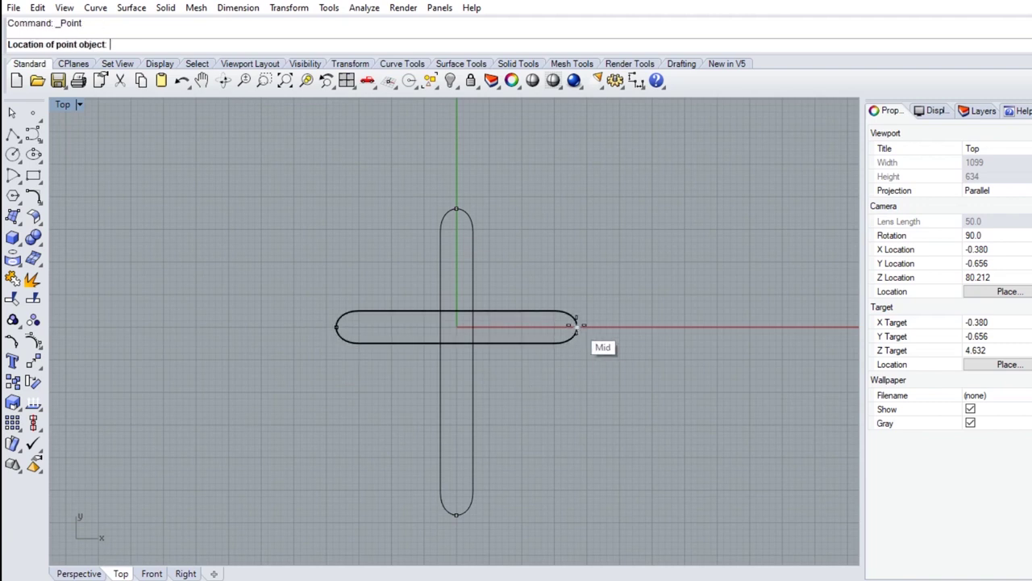
{"action": "left_click", "coordinate": [582, 337]}
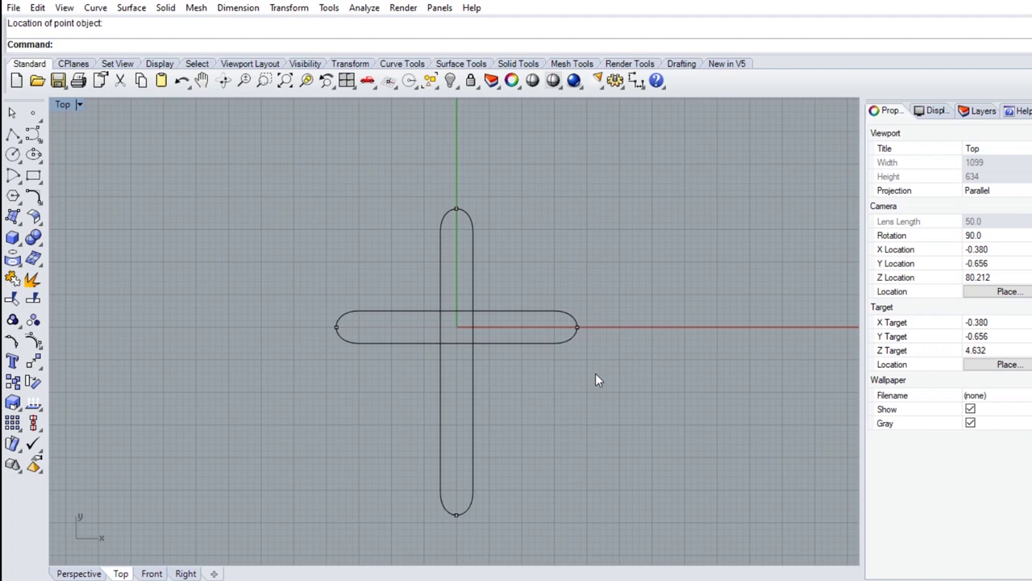
{"action": "left_click", "coordinate": [440, 295]}
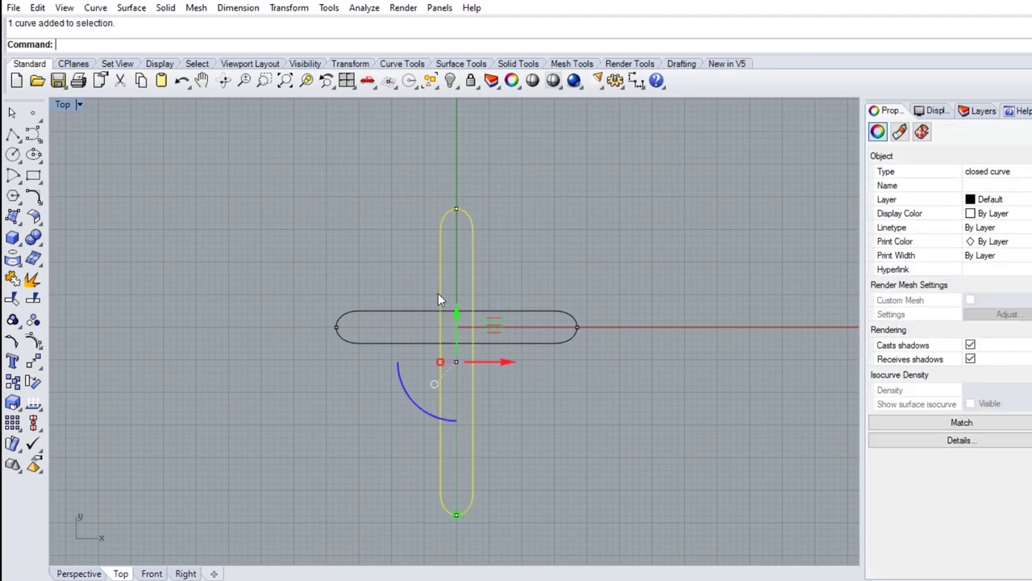
Split the vertical slot at its top and bottom end points into two halves
{"action": "left_click", "coordinate": [32, 300]}
{"action": "left_click_drag", "start_coordinate": [415, 176], "coordinate": [480, 279]}
{"action": "left_click_drag", "start_coordinate": [495, 537], "coordinate": [527, 547]}
{"action": "key", "text": "Return"}
{"action": "left_click", "coordinate": [475, 477]}
{"action": "left_click", "coordinate": [440, 473]}
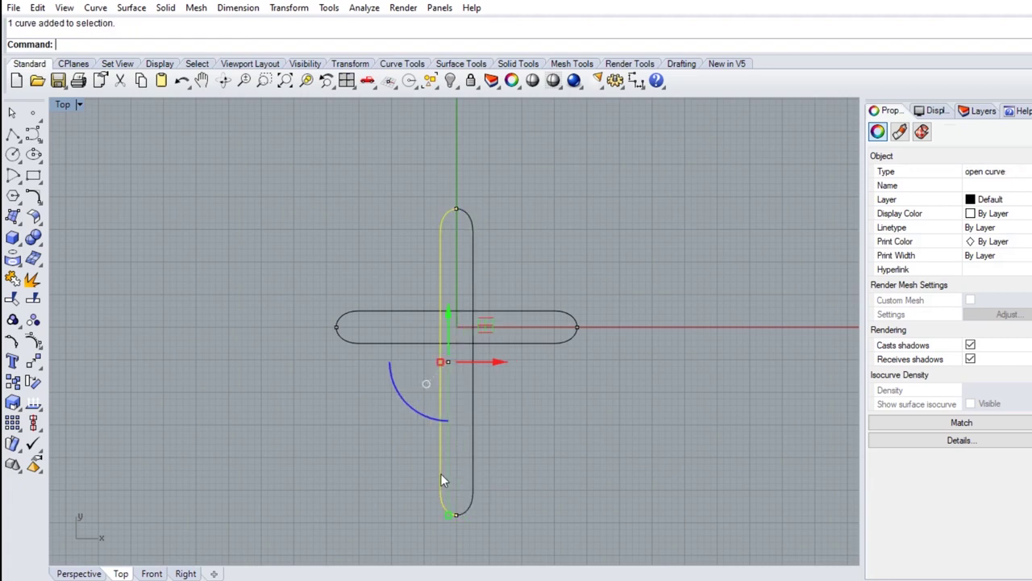
{"action": "left_click", "coordinate": [381, 459]}
Split the horizontal slot at its left and right end points into two halves
{"action": "key", "text": "Return"}
{"action": "left_click", "coordinate": [381, 344]}
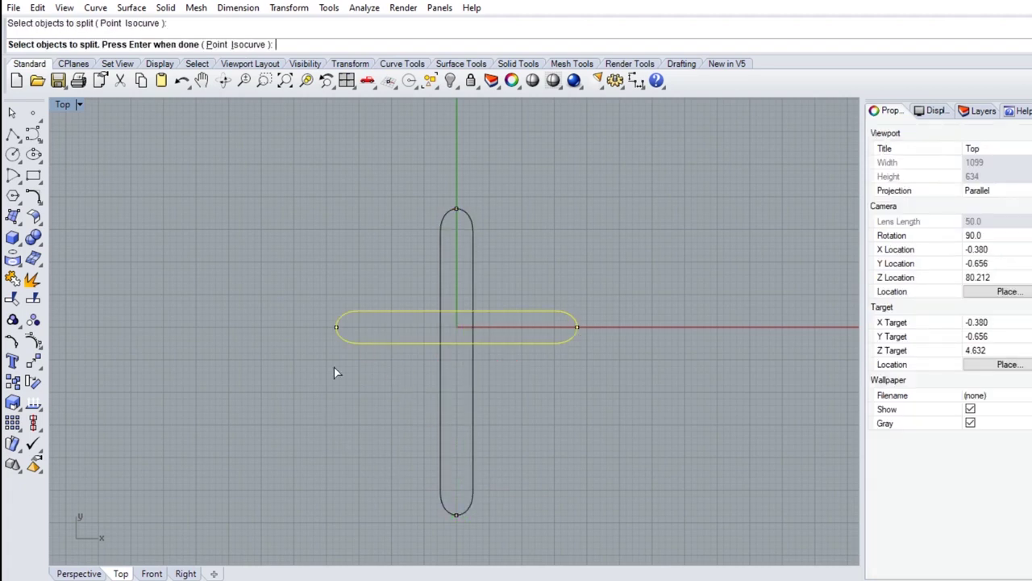
{"action": "key", "text": "Return"}
{"action": "left_click_drag", "start_coordinate": [316, 309], "coordinate": [359, 347]}
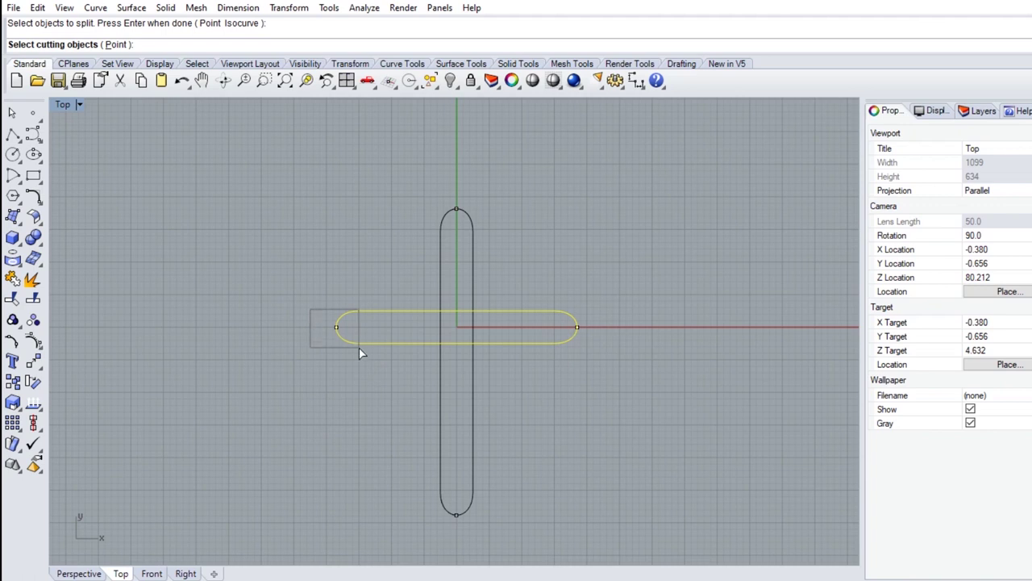
{"action": "left_click_drag", "start_coordinate": [567, 301], "coordinate": [610, 363]}
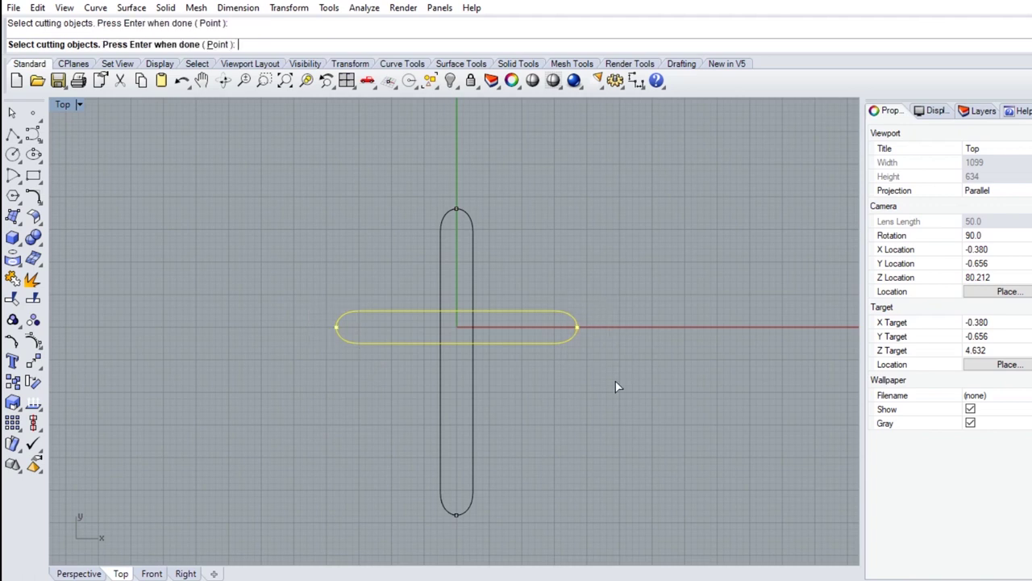
{"action": "key", "text": "Return"}
{"action": "left_click", "coordinate": [517, 344]}
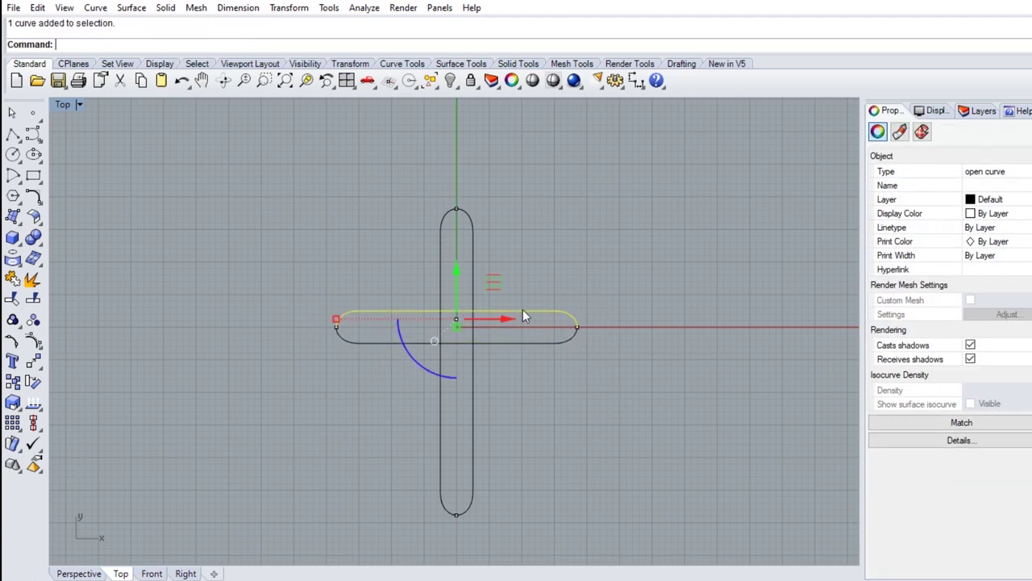
{"action": "left_click", "coordinate": [616, 344]}
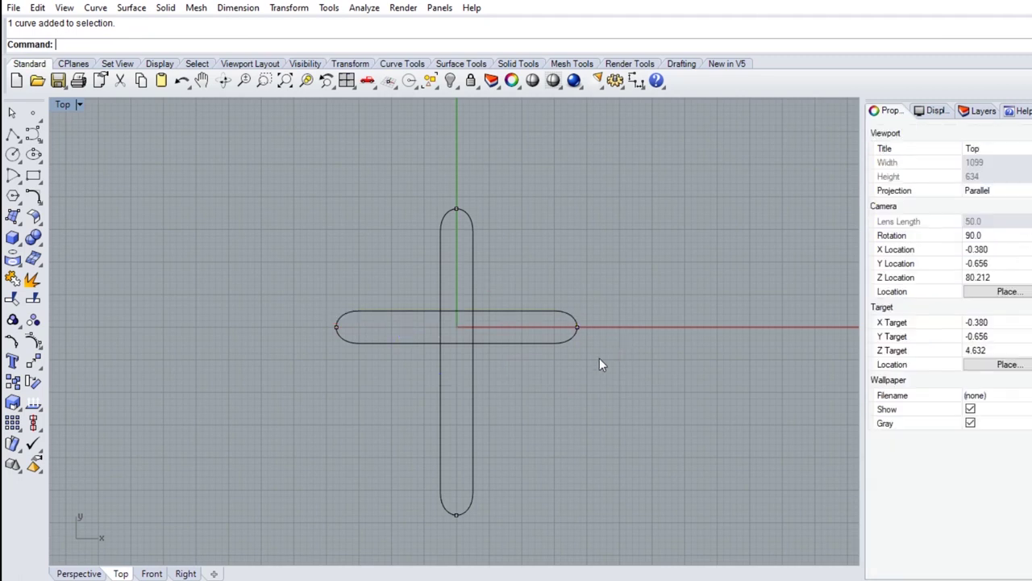
Restore four viewports and draw a half-circle arc in the Front view right of the cross
{"action": "double_click", "coordinate": [62, 103]}
{"action": "right_click_drag", "start_coordinate": [292, 375], "coordinate": [277, 397]}
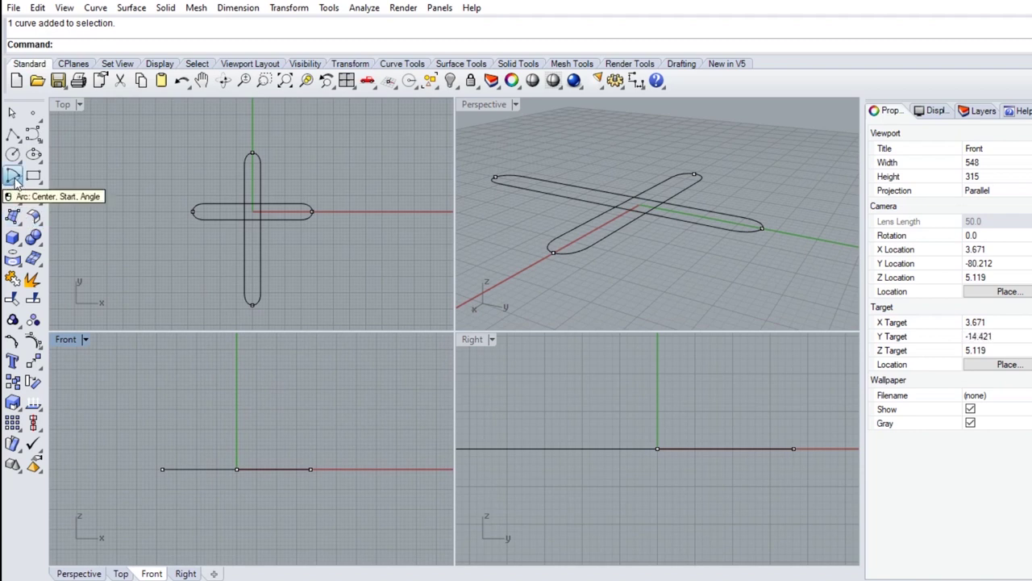
{"action": "left_click", "coordinate": [14, 179]}
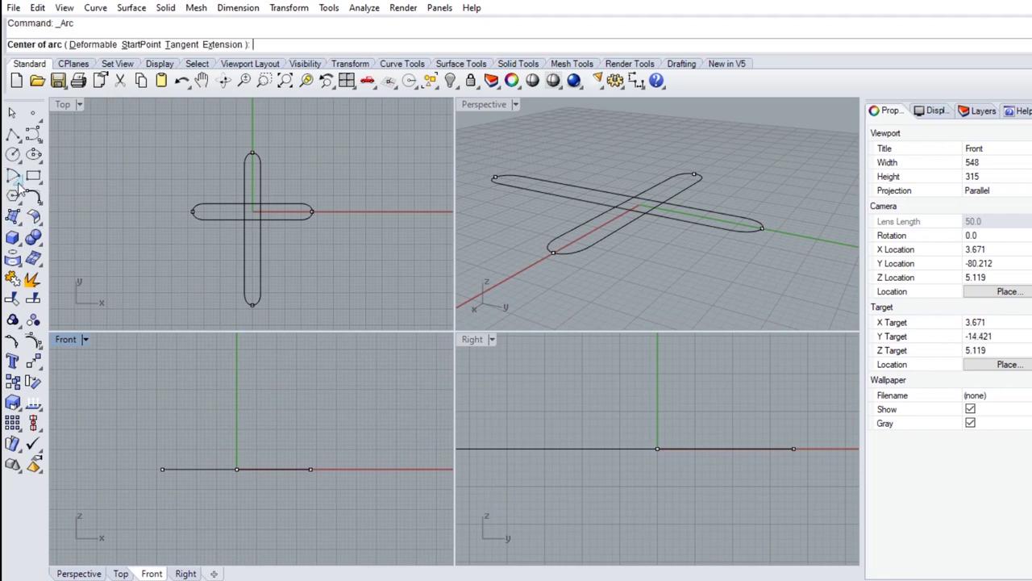
{"action": "left_click", "coordinate": [386, 467]}
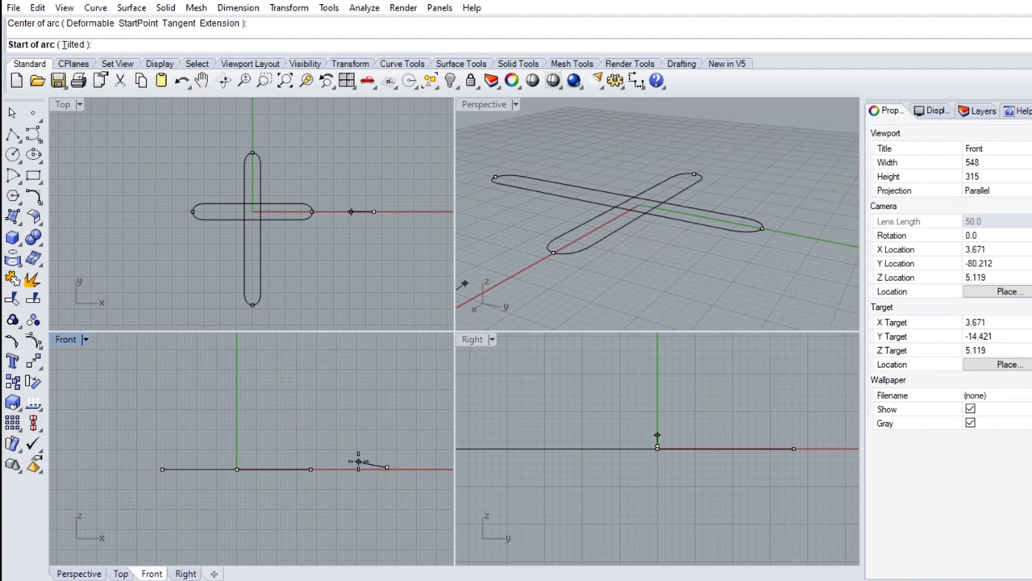
{"action": "left_click", "coordinate": [359, 467]}
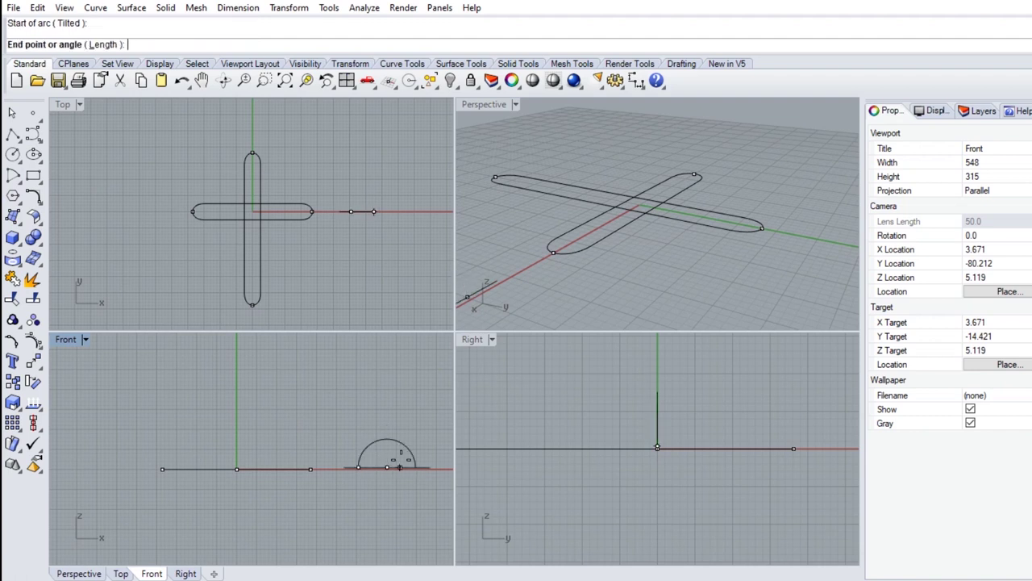
{"action": "left_click", "coordinate": [404, 468]}
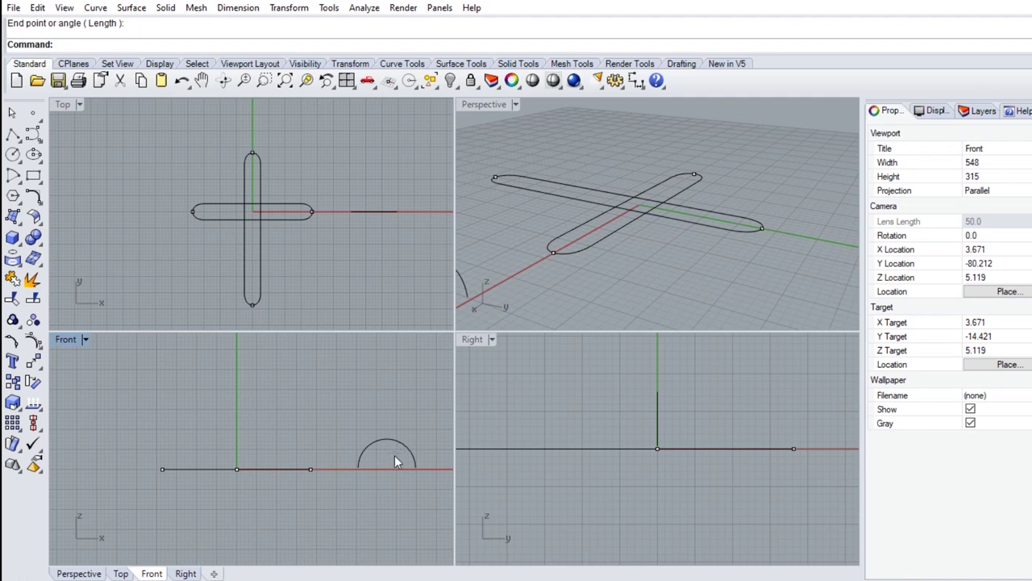
Maximize the Perspective view and orbit in toward the cross and arc
{"action": "double_click", "coordinate": [491, 107]}
{"action": "mouse_move", "coordinate": [288, 346]}
{"action": "right_mouse_down"}
{"action": "mouse_move", "coordinate": [487, 315]}
{"action": "mouse_move", "coordinate": [396, 287]}
{"action": "mouse_move", "coordinate": [422, 345]}
{"action": "mouse_move", "coordinate": [520, 373]}
{"action": "mouse_move", "coordinate": [567, 287]}
{"action": "right_mouse_up"}
{"action": "scroll", "coordinate": [484, 323], "scroll_direction": "up", "scroll_amount": 3}
{"action": "mouse_move", "coordinate": [484, 323]}
{"action": "right_mouse_down"}
{"action": "mouse_move", "coordinate": [530, 358]}
{"action": "mouse_move", "coordinate": [528, 344]}
{"action": "right_mouse_up"}
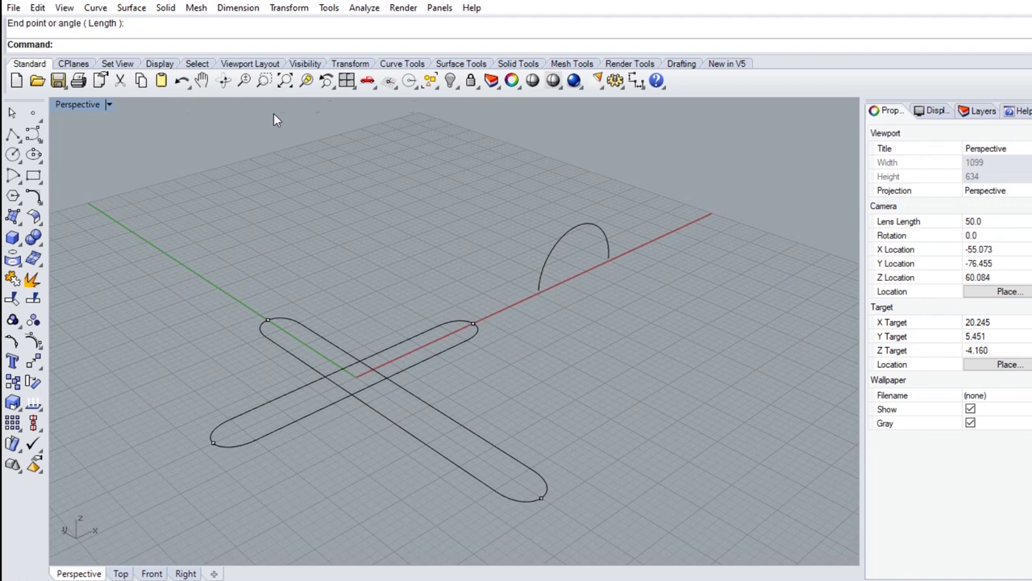
Orient the arc by 2 points, using its two ends as reference with Copy kept on
{"action": "left_click", "coordinate": [303, 12]}
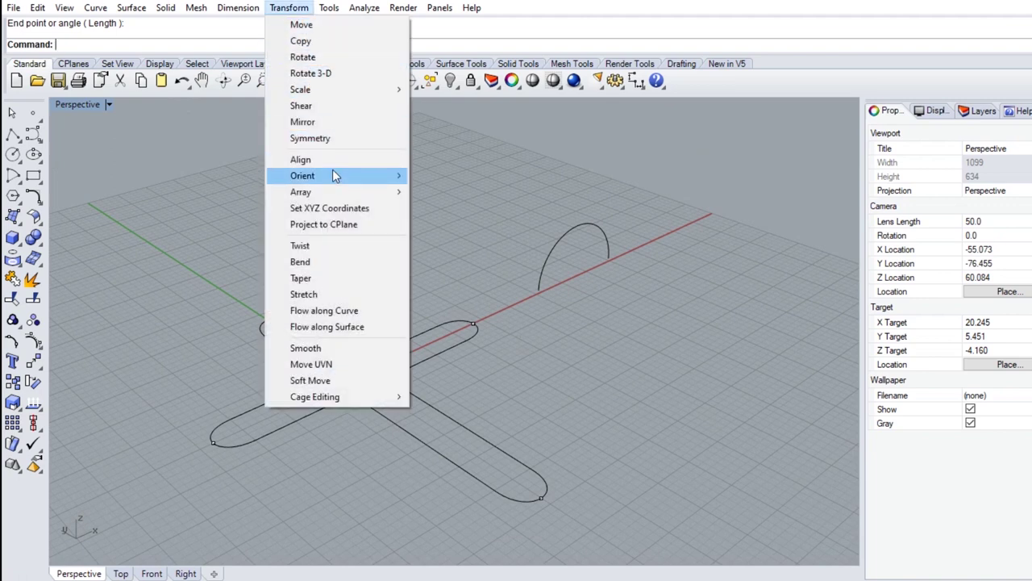
{"action": "mouse_move", "coordinate": [303, 176]}
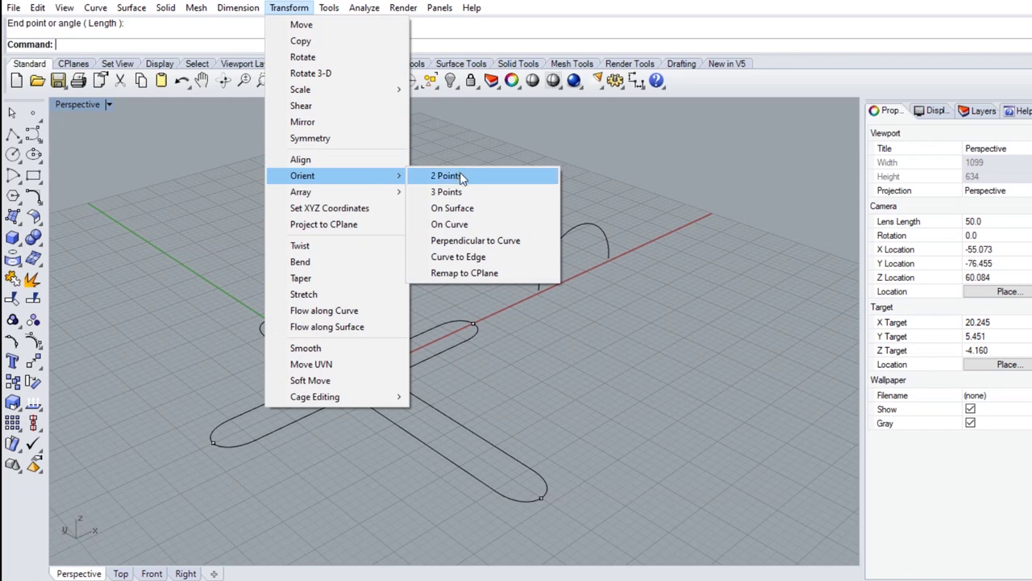
{"action": "left_click", "coordinate": [458, 175]}
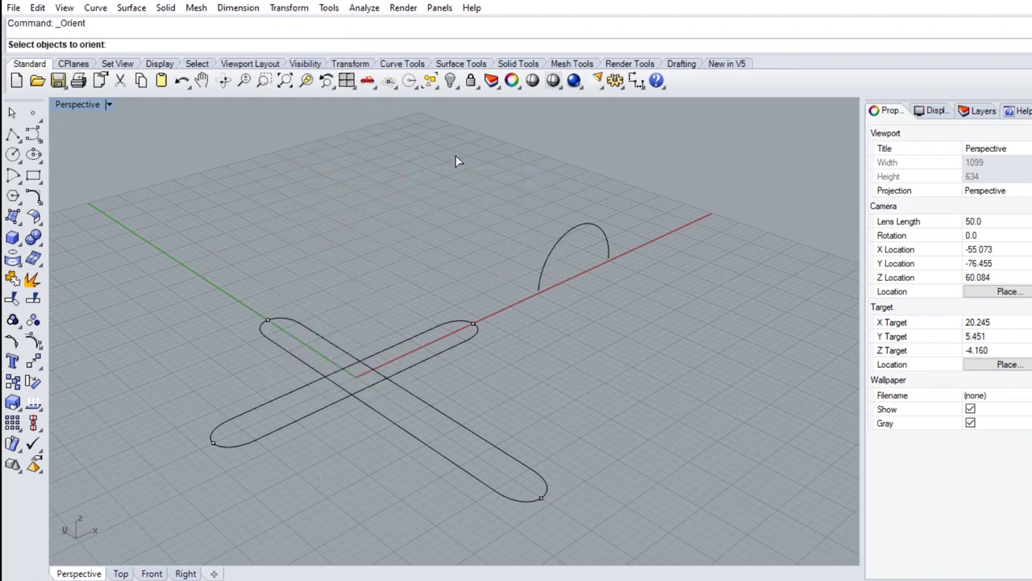
{"action": "left_click", "coordinate": [548, 256]}
{"action": "key", "text": "Return"}
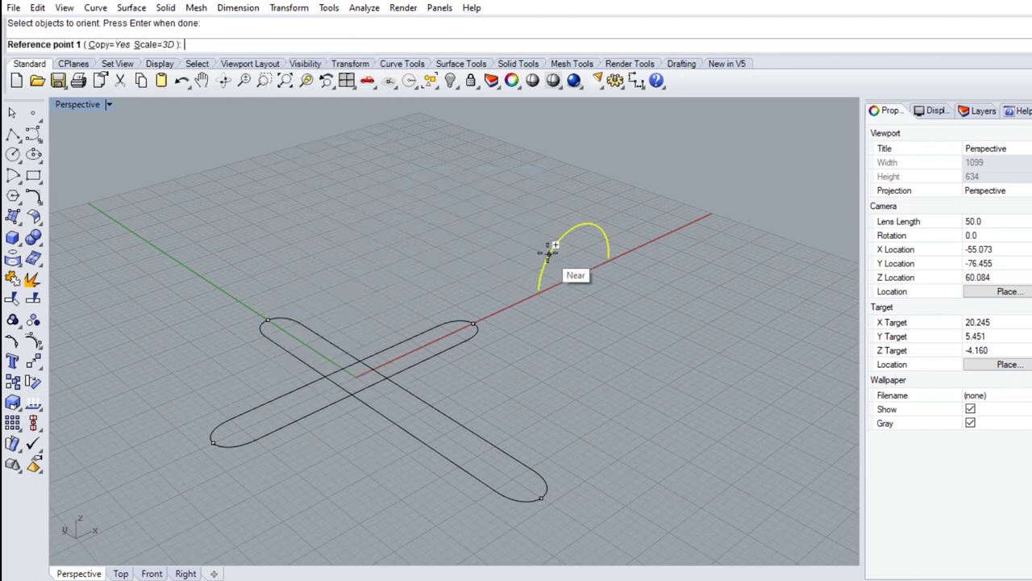
{"action": "left_click", "coordinate": [539, 290]}
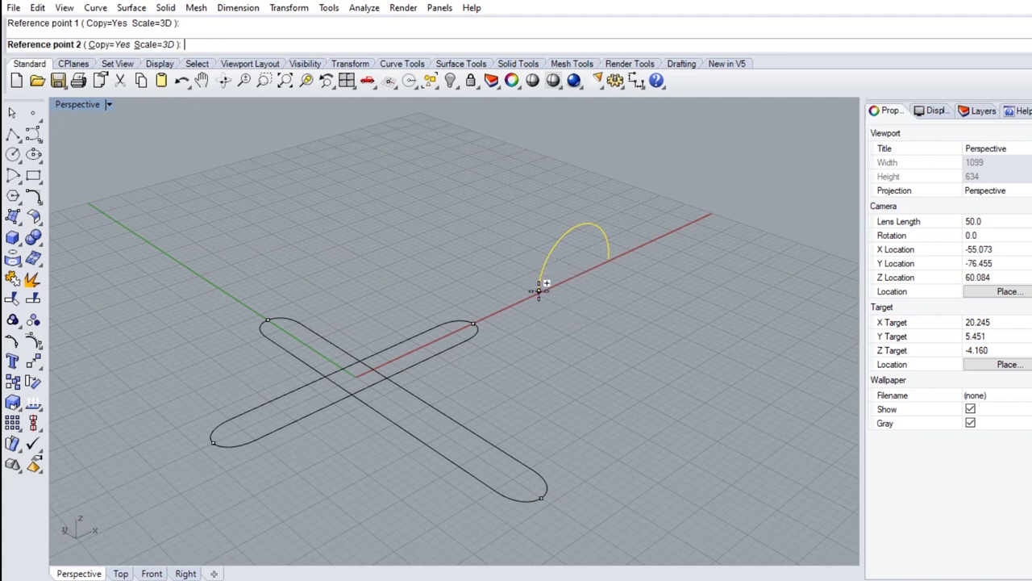
{"action": "left_click", "coordinate": [611, 255]}
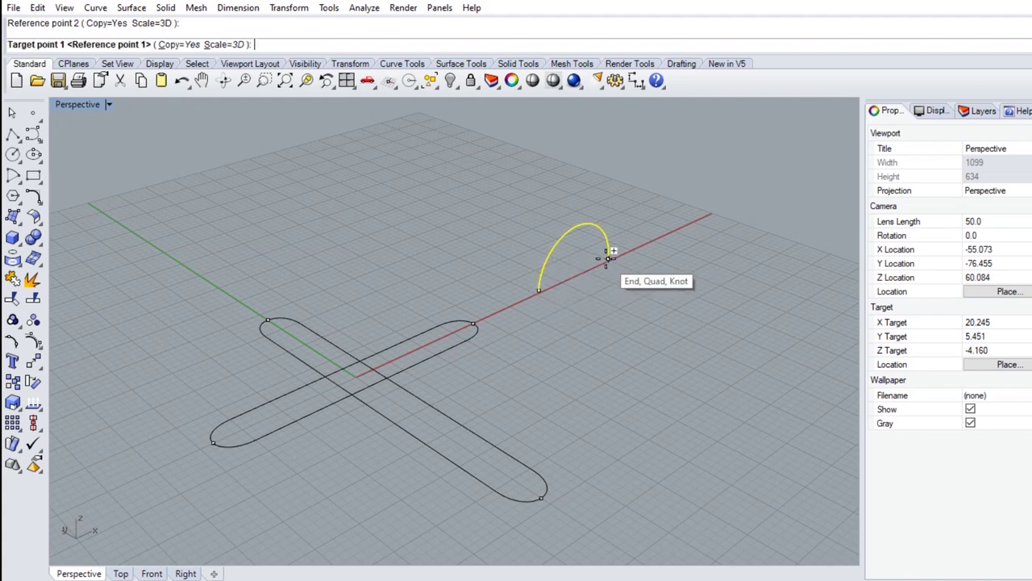
{"action": "left_click", "coordinate": [191, 45]}
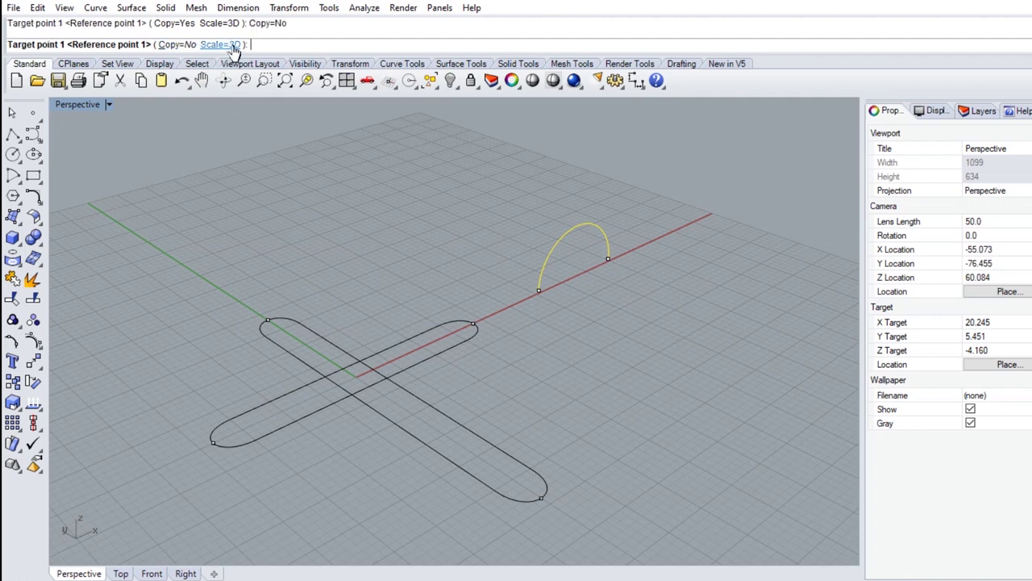
{"action": "left_click", "coordinate": [188, 46]}
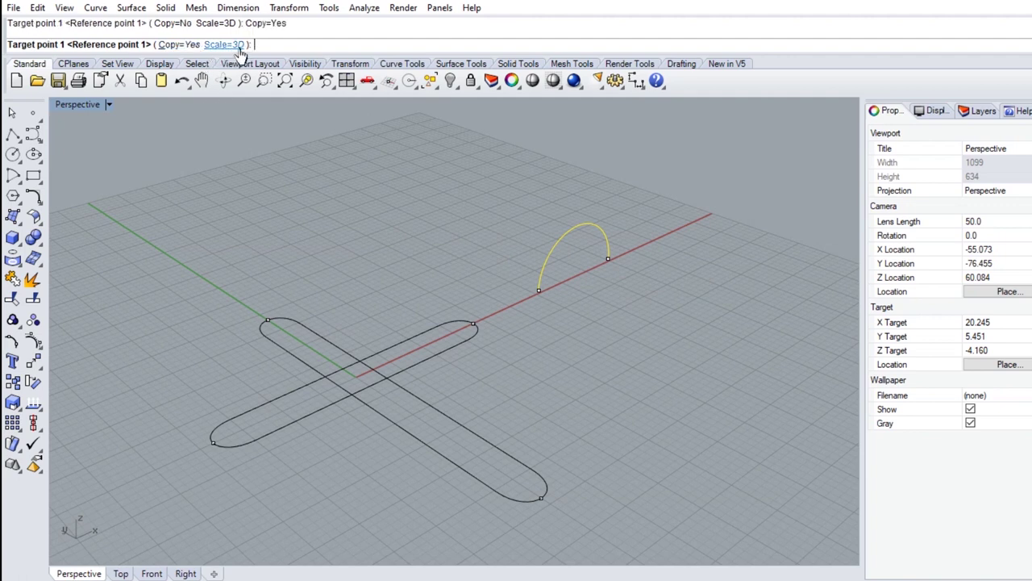
{"action": "left_click", "coordinate": [236, 46]}
{"action": "left_click", "coordinate": [99, 44]}
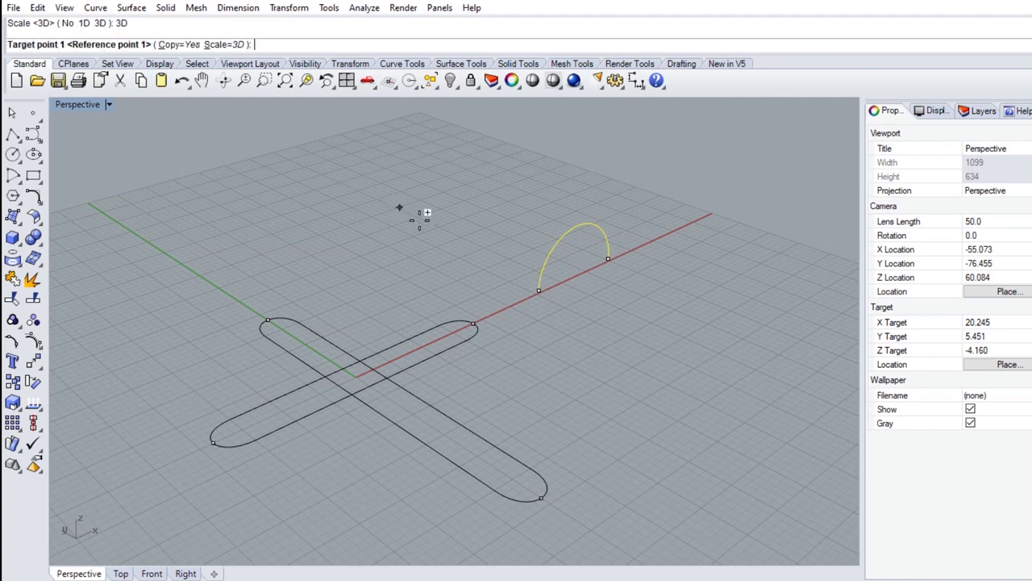
Place upright copies of the arc across each of the two capsule outlines
{"action": "left_click", "coordinate": [391, 419]}
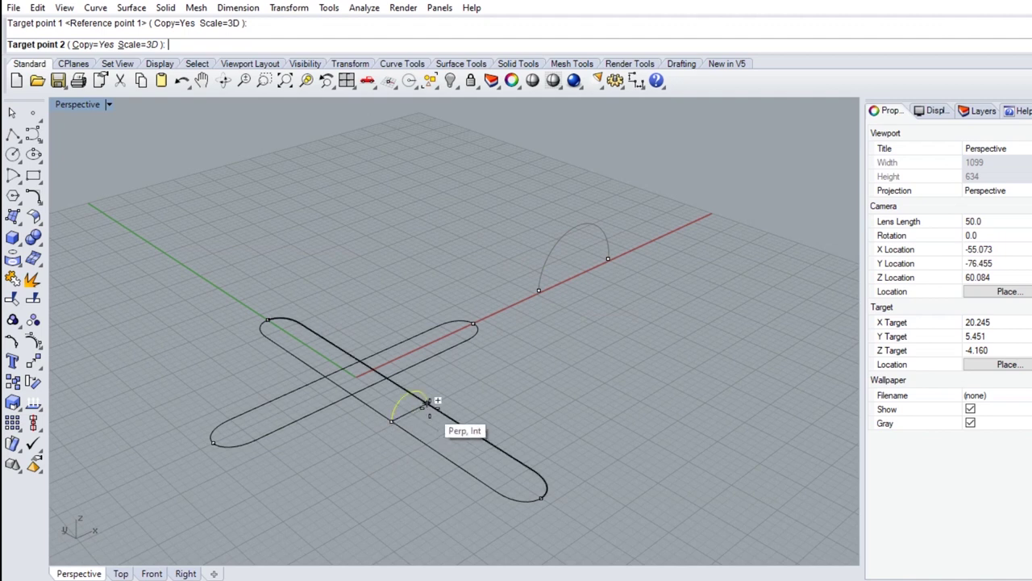
{"action": "left_click", "coordinate": [427, 401]}
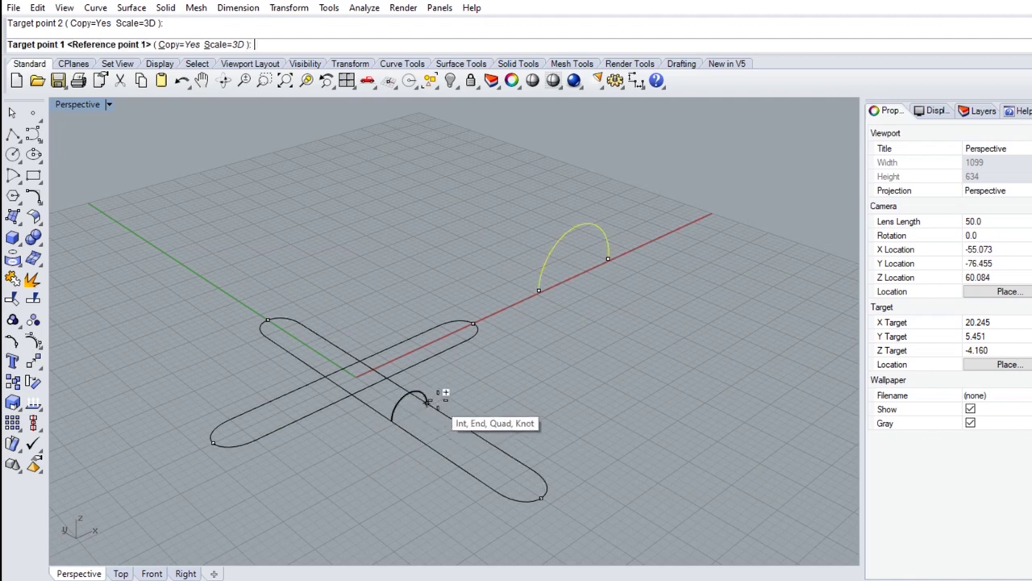
{"action": "left_click", "coordinate": [397, 340]}
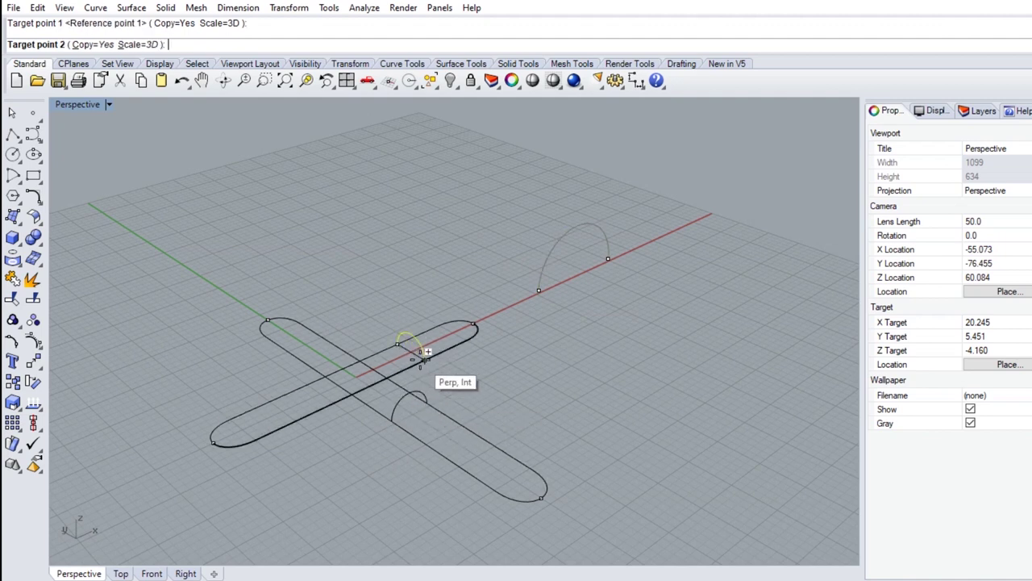
{"action": "left_click", "coordinate": [420, 355]}
{"action": "key", "text": "Return"}
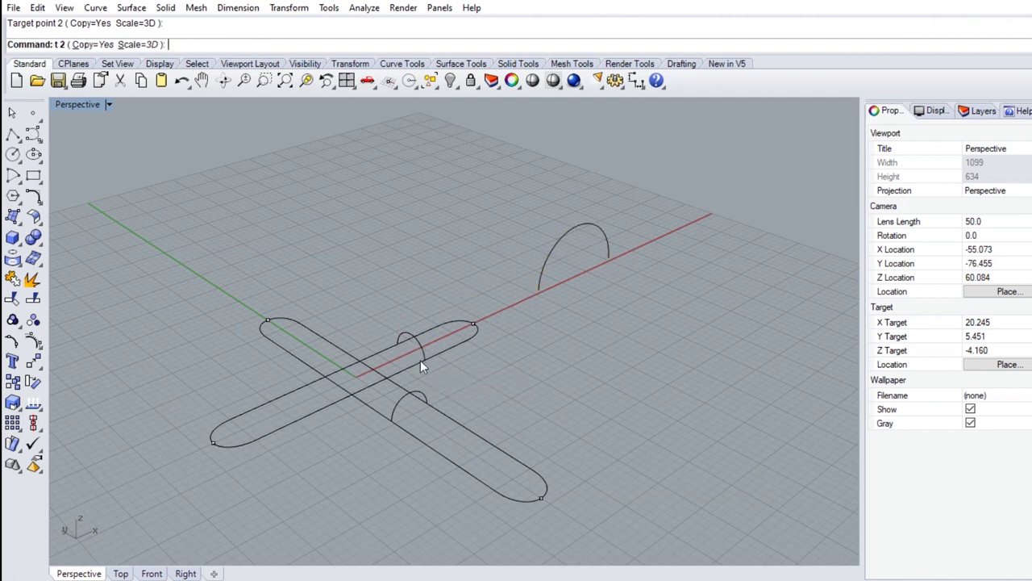
{"action": "right_click_drag", "start_coordinate": [404, 379], "coordinate": [463, 376]}
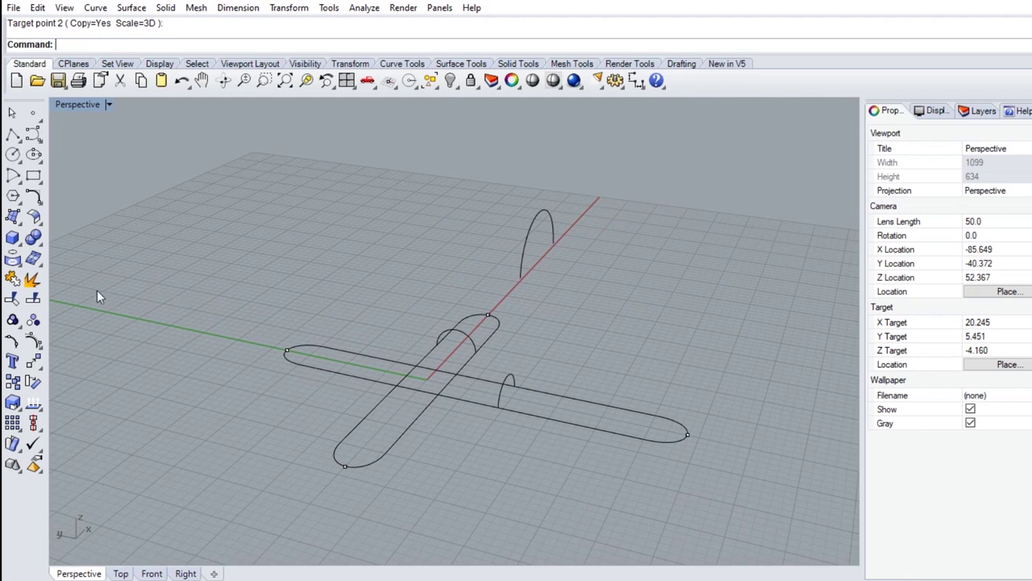
Sweep the arc profile along the first capsule's two edges with Sweep 2 Rails
{"action": "left_click", "coordinate": [21, 226]}
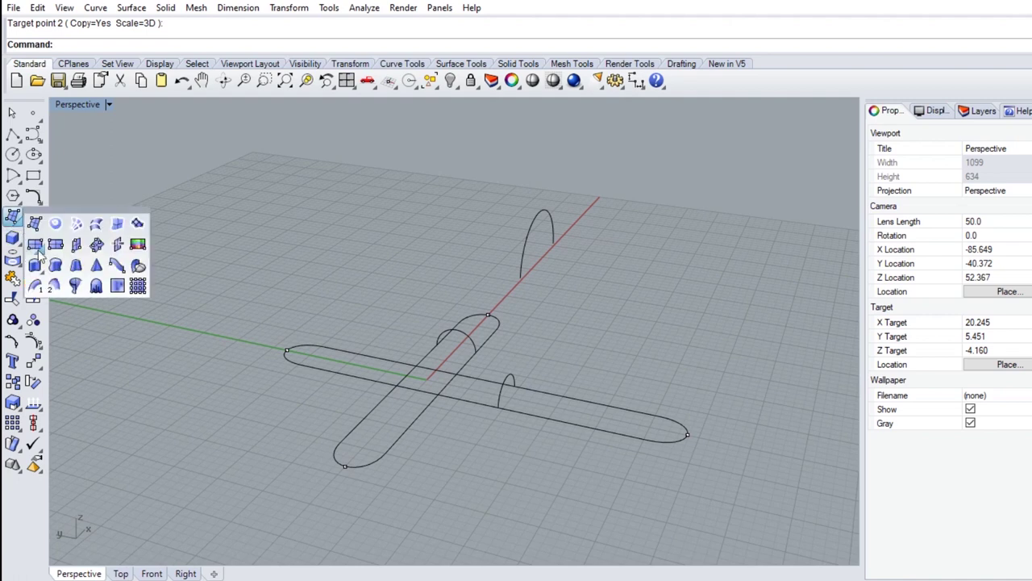
{"action": "left_click", "coordinate": [54, 288]}
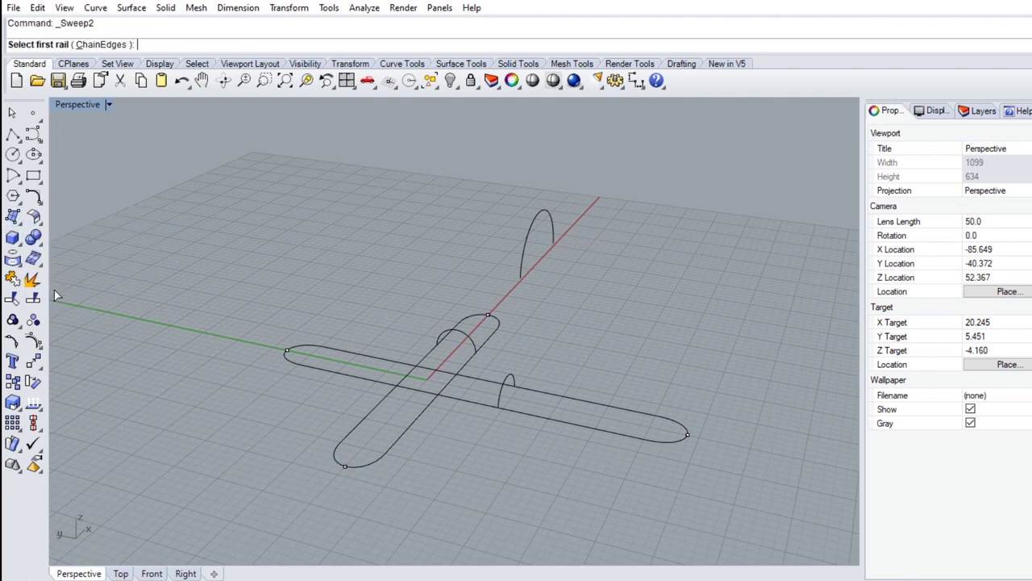
{"action": "left_click", "coordinate": [428, 352]}
{"action": "left_click", "coordinate": [464, 373]}
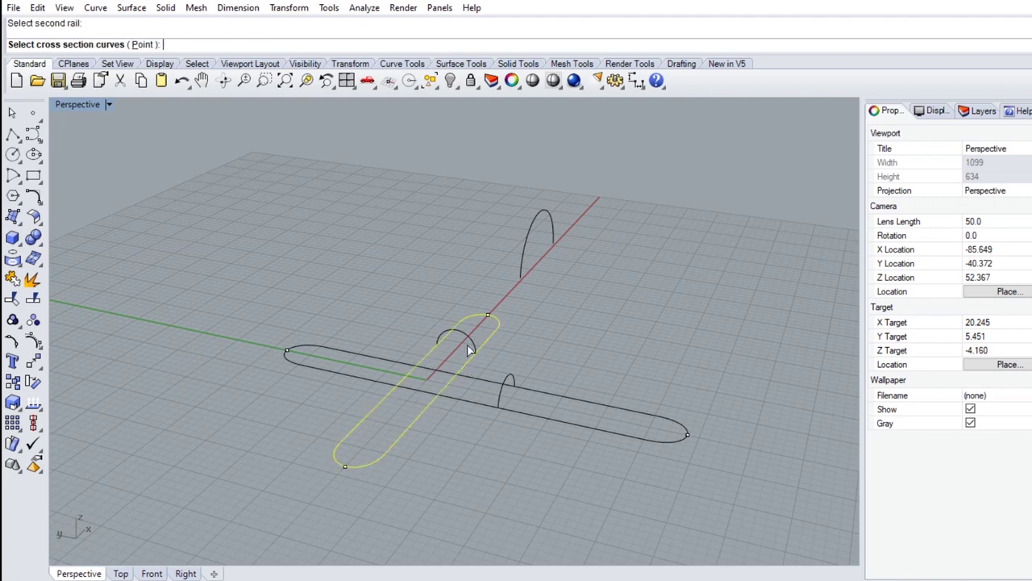
{"action": "left_click", "coordinate": [468, 341]}
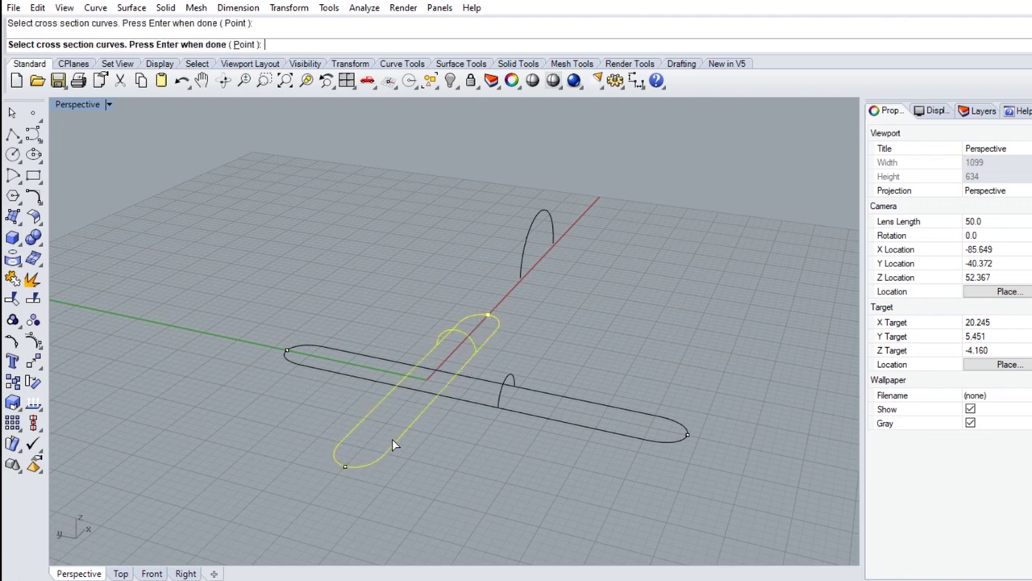
{"action": "key", "text": "Return"}
{"action": "left_click", "coordinate": [673, 395]}
{"action": "mouse_move", "coordinate": [607, 400]}
{"action": "right_mouse_down"}
{"action": "mouse_move", "coordinate": [599, 422]}
{"action": "mouse_move", "coordinate": [553, 403]}
{"action": "right_mouse_up"}
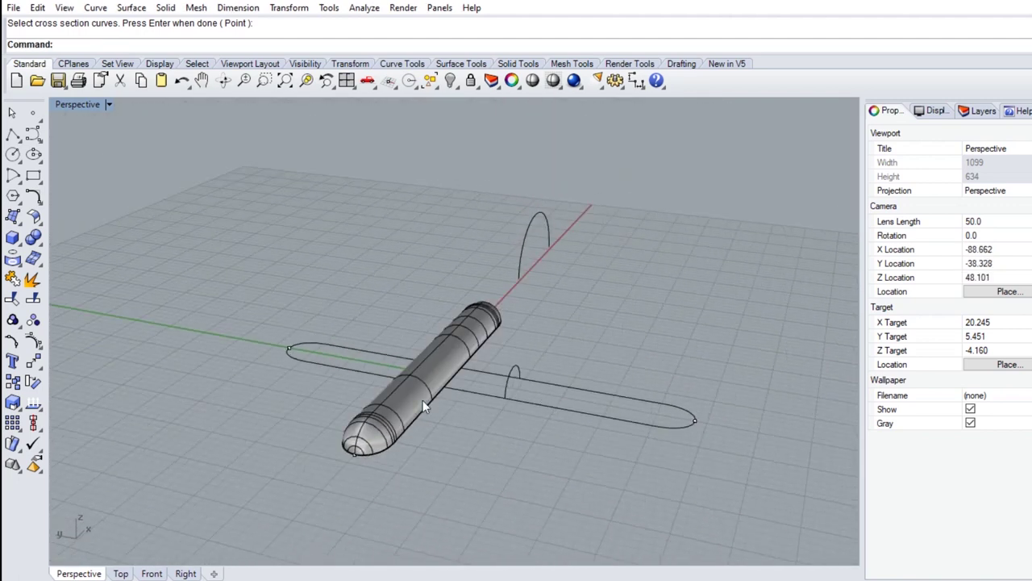
{"action": "scroll", "coordinate": [372, 394], "scroll_direction": "down", "scroll_amount": 1}
{"action": "scroll", "coordinate": [447, 418], "scroll_direction": "up", "scroll_amount": 2}
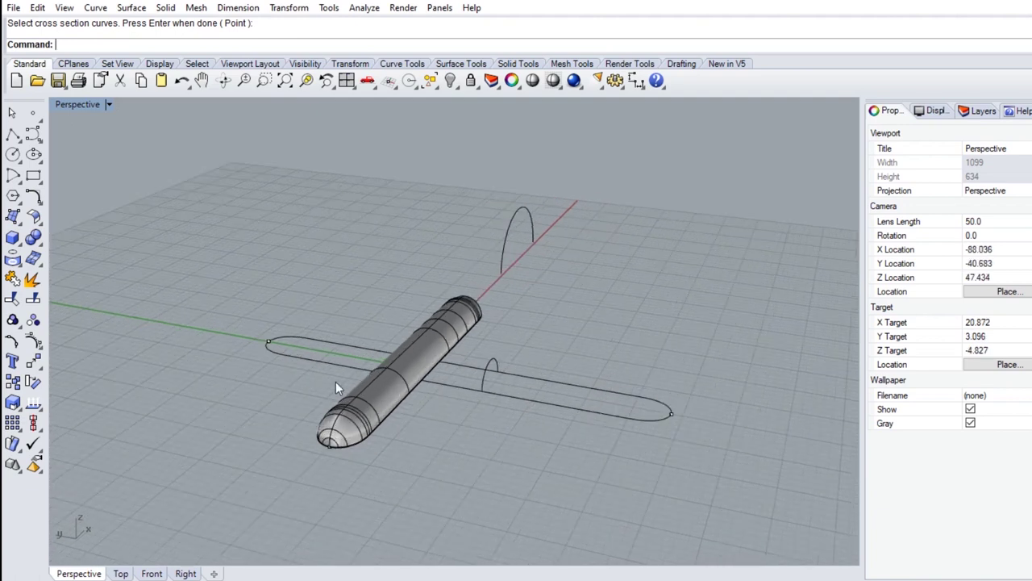
Repeat the two-rail sweep on the second capsule using its arc profile
{"action": "key", "text": "Return"}
{"action": "left_click", "coordinate": [292, 359]}
{"action": "left_click", "coordinate": [315, 339]}
{"action": "left_click", "coordinate": [269, 342]}
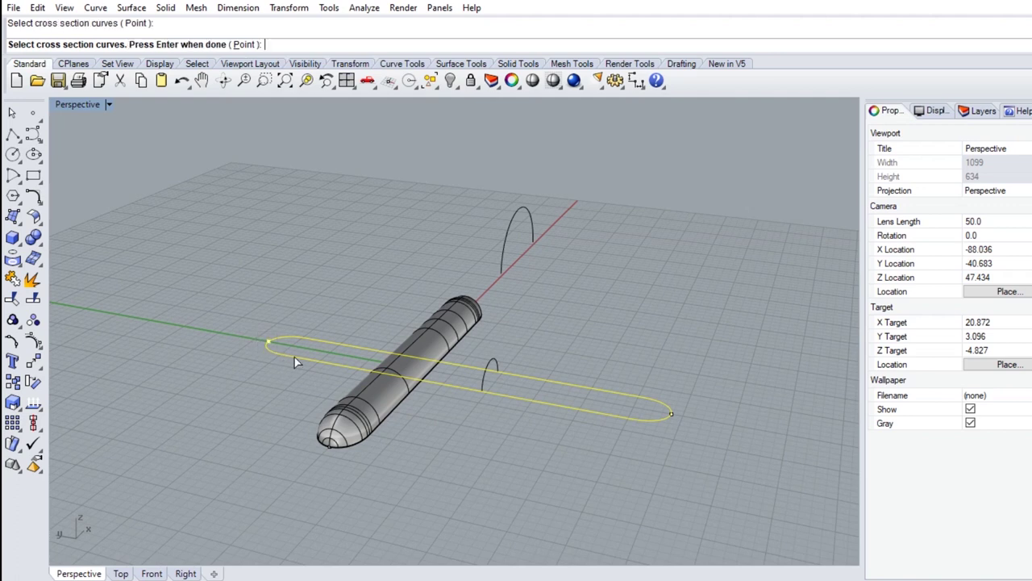
{"action": "left_click", "coordinate": [482, 384]}
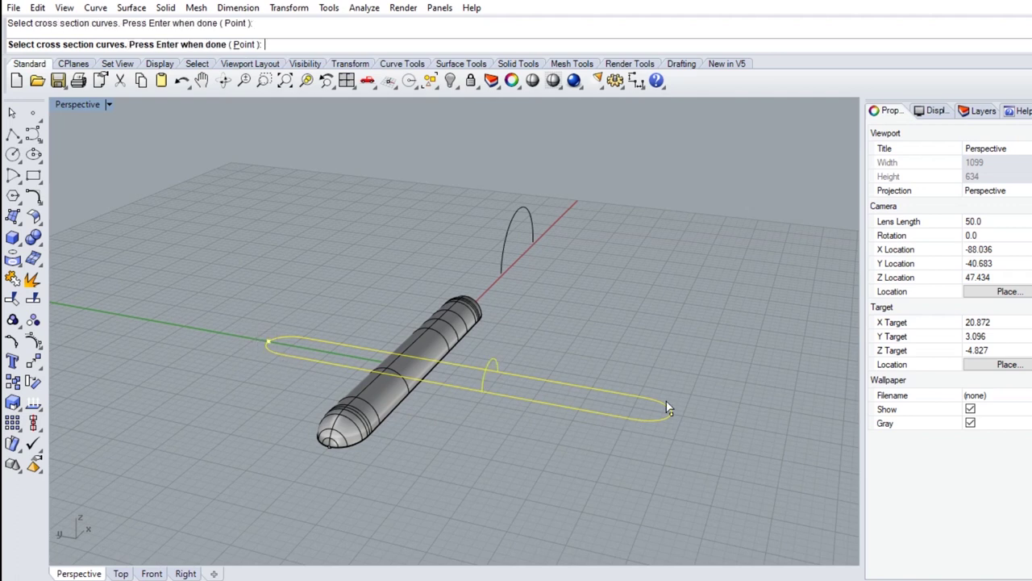
{"action": "key", "text": "Return"}
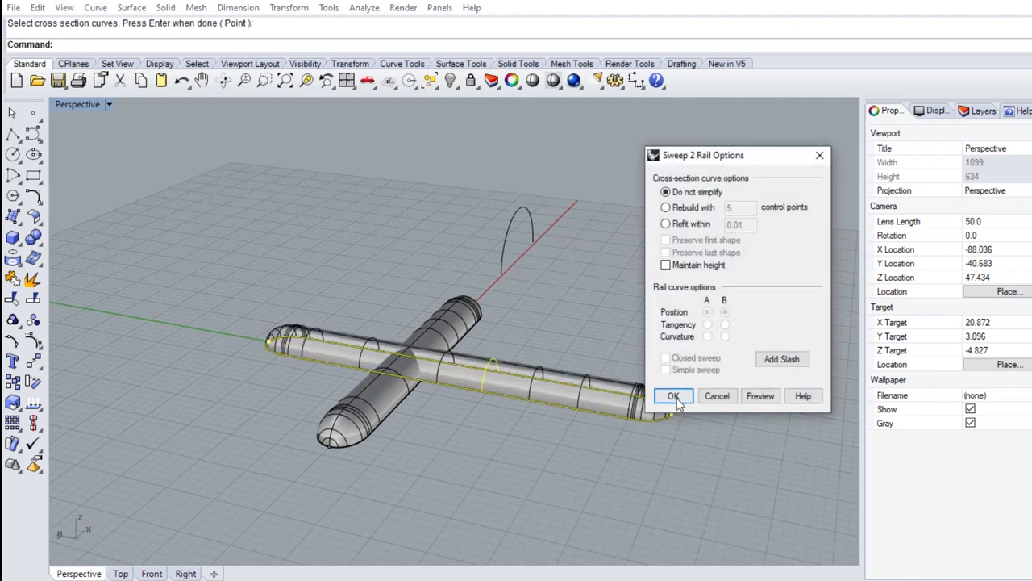
{"action": "left_click", "coordinate": [656, 391]}
{"action": "right_click_drag", "start_coordinate": [654, 389], "coordinate": [499, 436]}
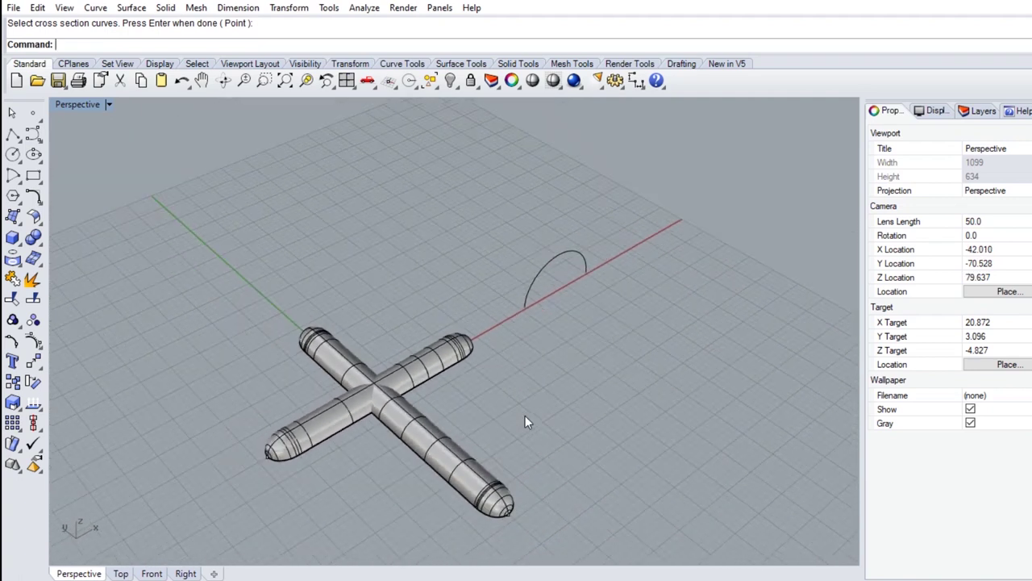
{"action": "scroll", "coordinate": [365, 463], "scroll_direction": "up", "scroll_amount": 5}
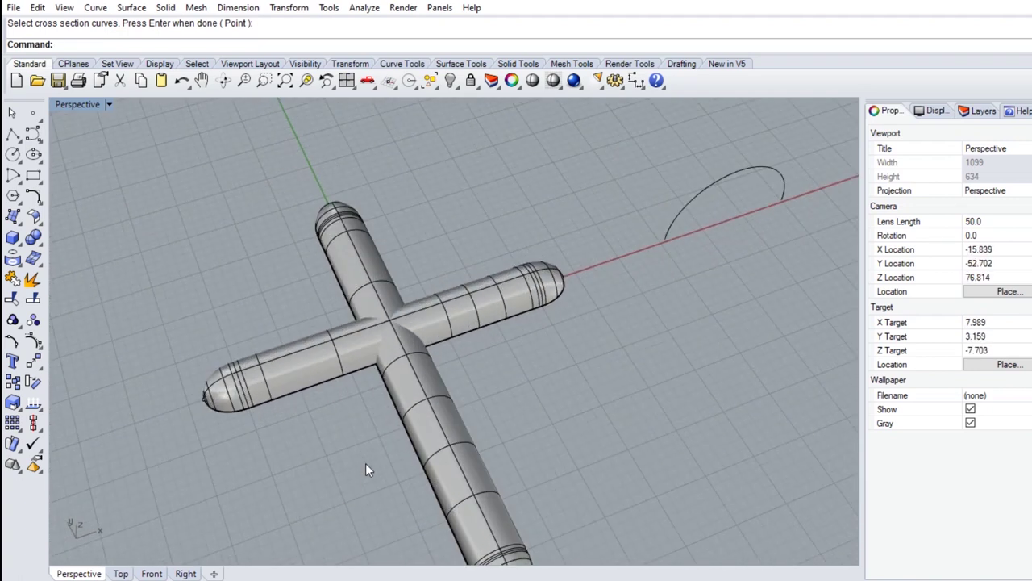
{"action": "right_click_drag", "start_coordinate": [342, 434], "coordinate": [361, 442]}
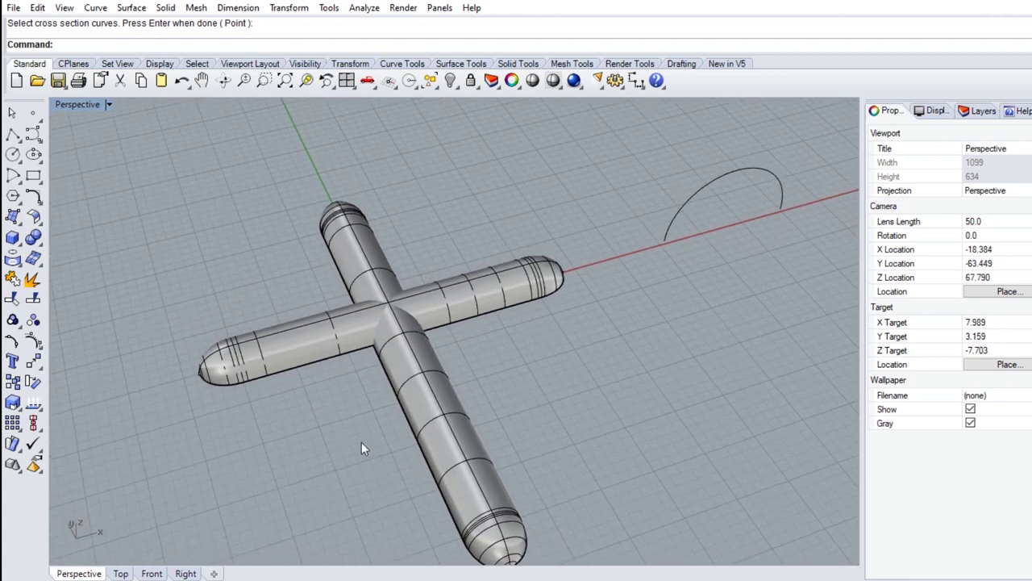
{"action": "scroll", "coordinate": [355, 428], "scroll_direction": "down", "scroll_amount": 3}
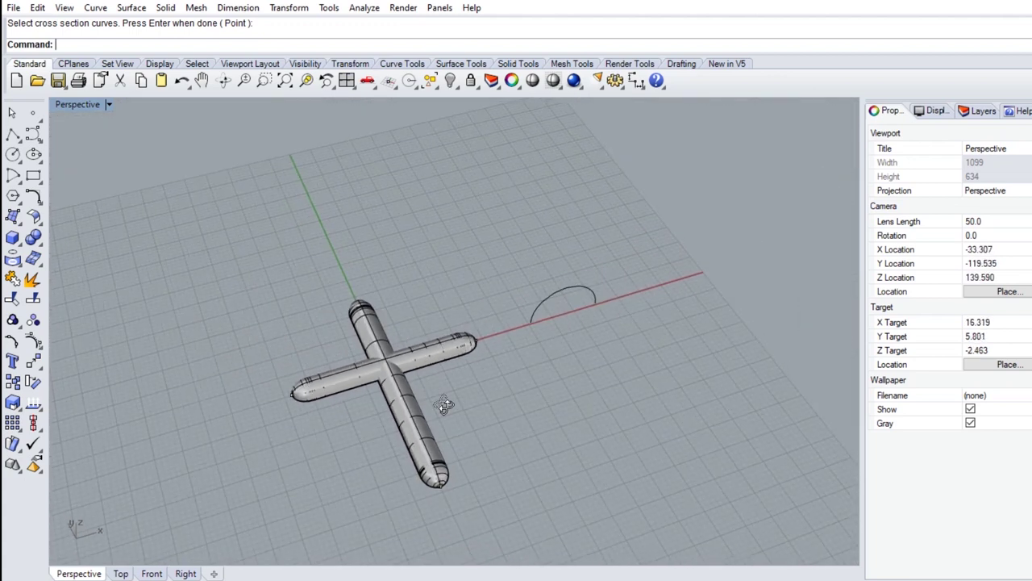
{"action": "right_click_drag", "start_coordinate": [431, 379], "coordinate": [421, 419]}
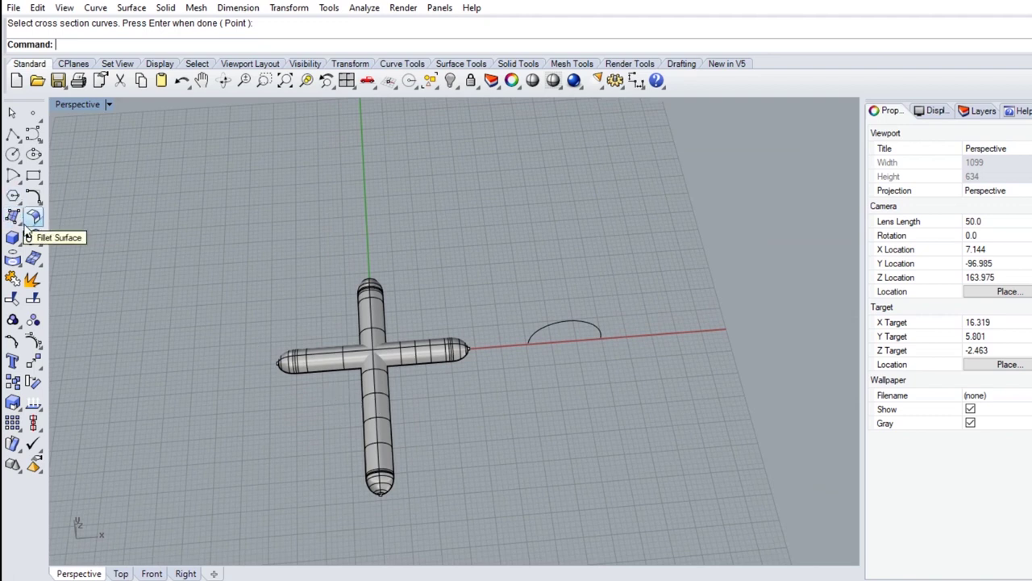
Run CreateUVCrv on the horizontal tube, shift its outline to the upper right, restore four viewports
{"action": "left_click", "coordinate": [24, 269]}
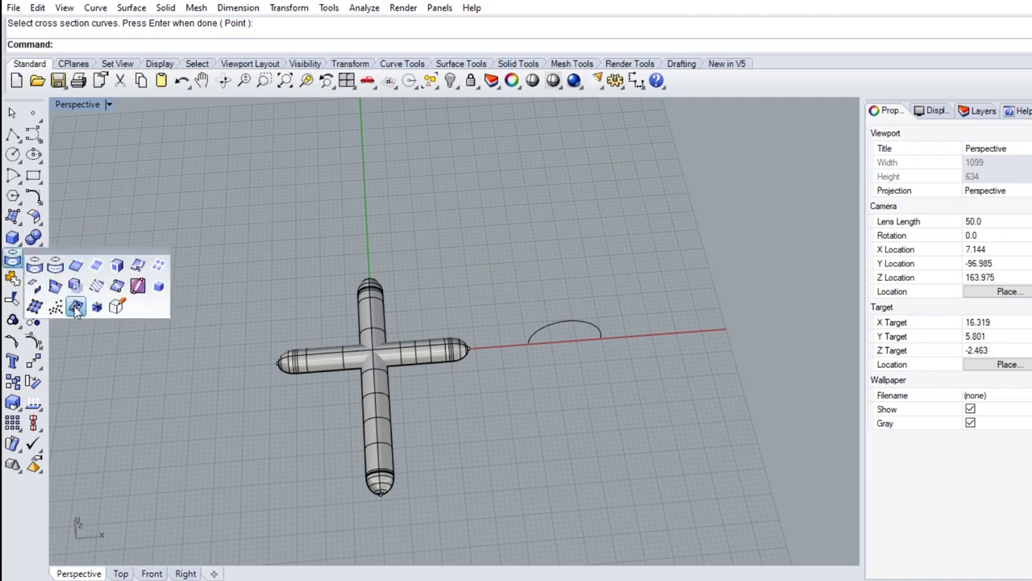
{"action": "left_click", "coordinate": [75, 306]}
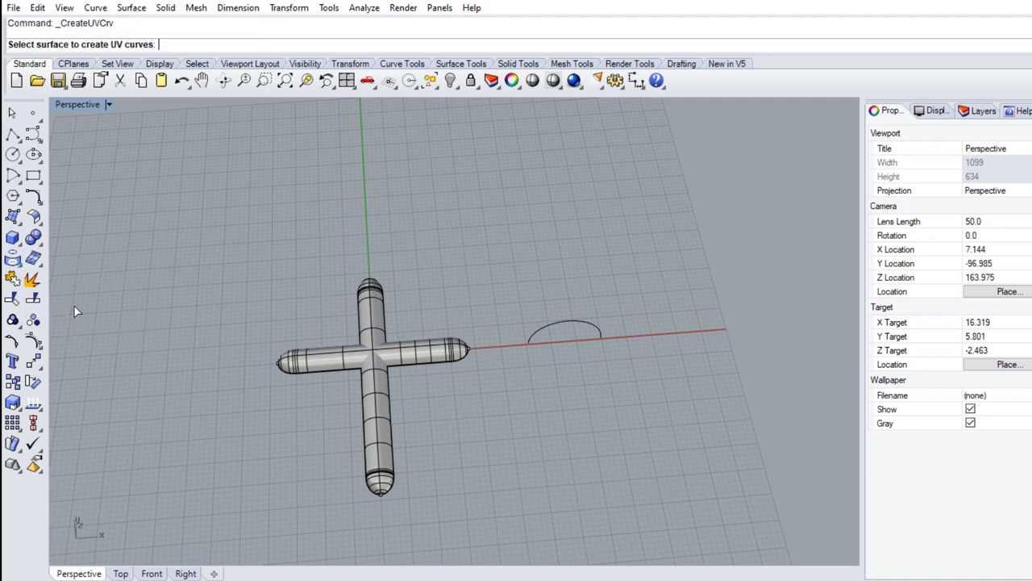
{"action": "left_click", "coordinate": [336, 362]}
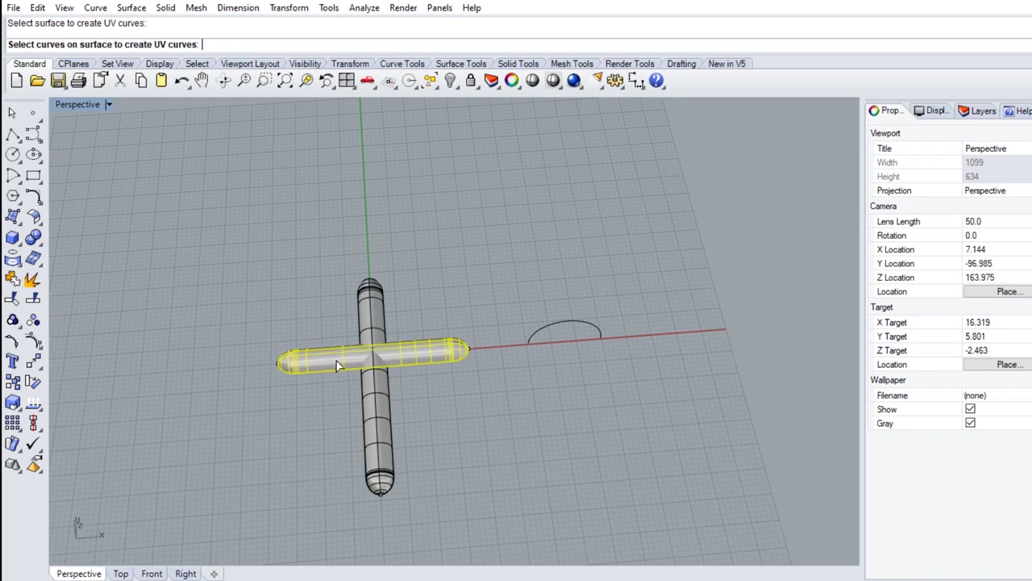
{"action": "key", "text": "Return"}
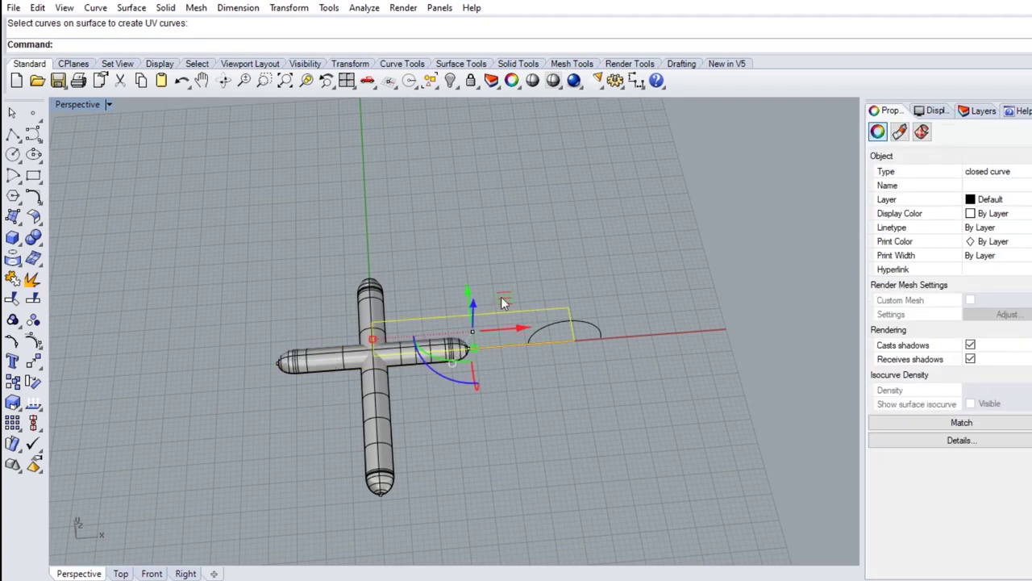
{"action": "left_click_drag", "start_coordinate": [500, 297], "coordinate": [510, 250]}
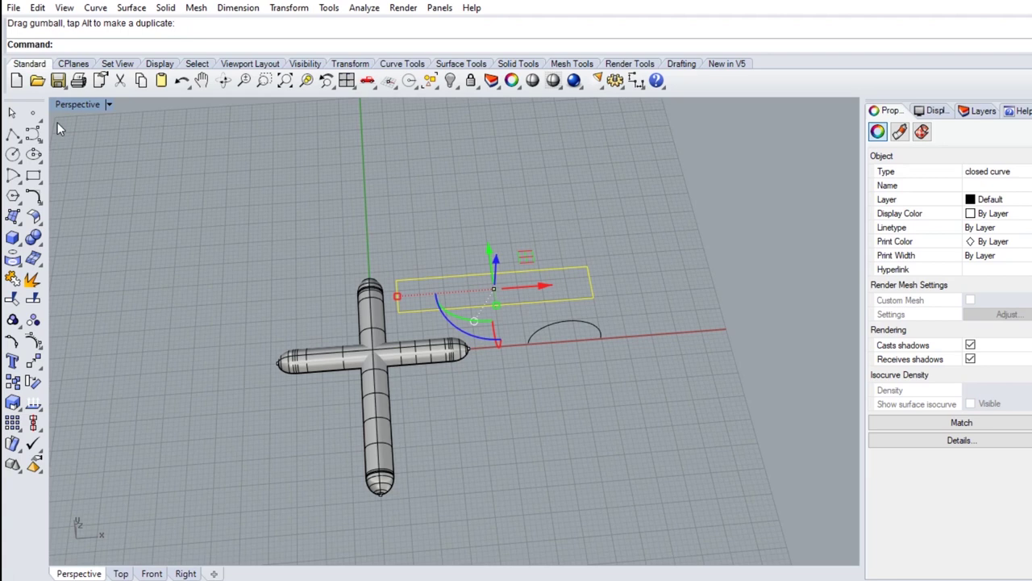
{"action": "double_click", "coordinate": [82, 105]}
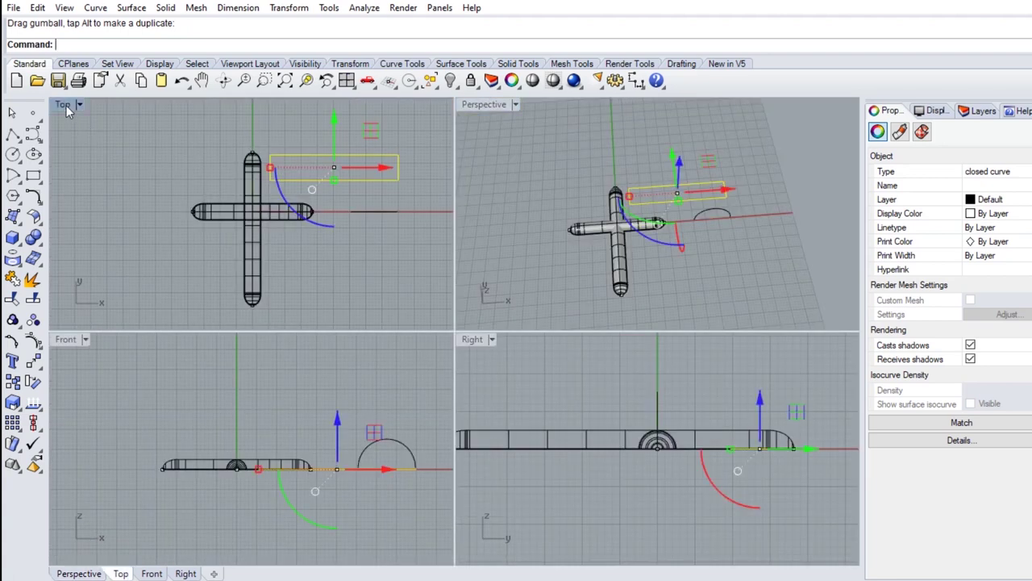
Maximize the Top view and draw a horizontal midline joining the left and right edge midpoints
{"action": "double_click", "coordinate": [63, 105]}
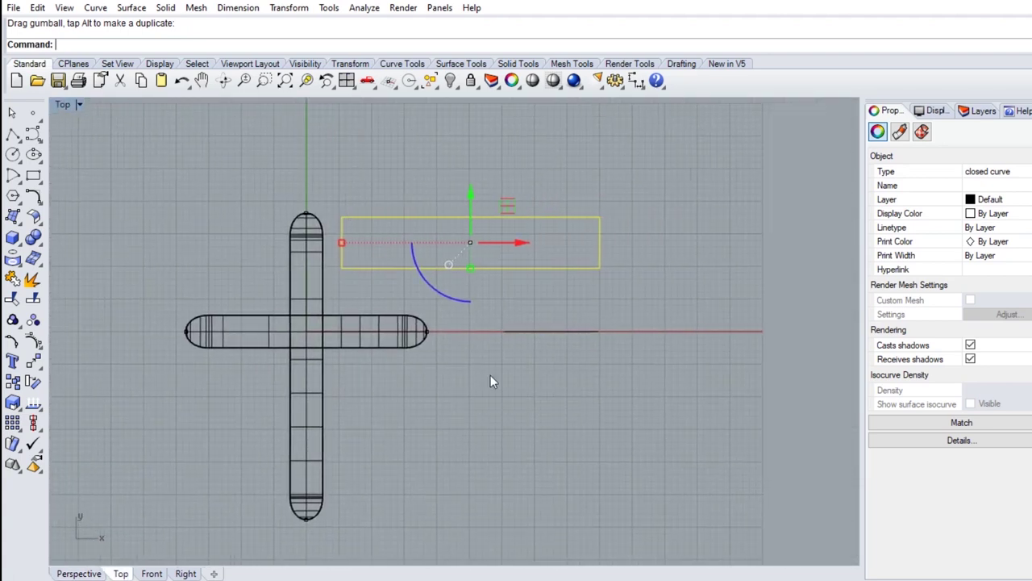
{"action": "left_click", "coordinate": [404, 291]}
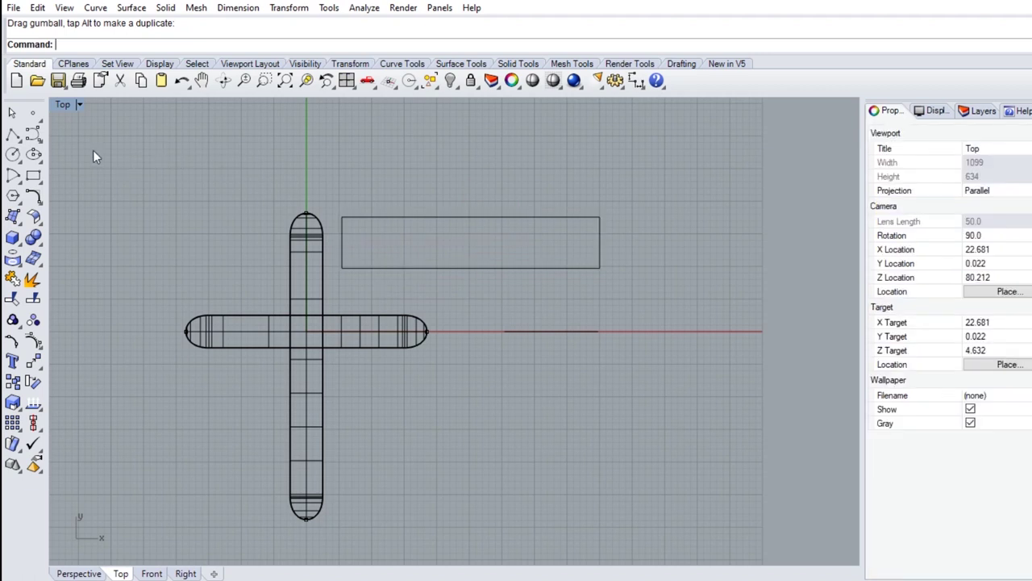
{"action": "left_click", "coordinate": [15, 135]}
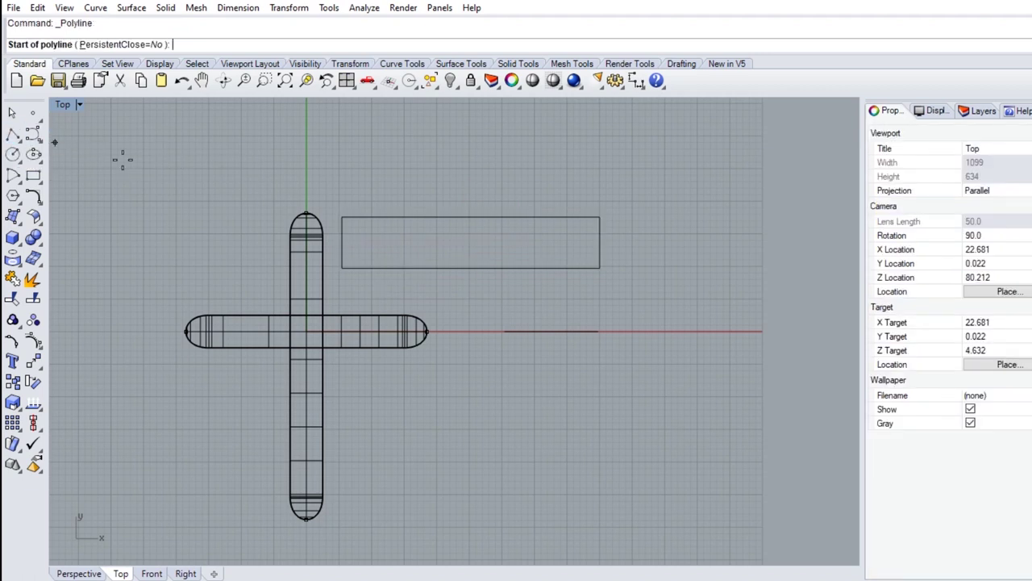
{"action": "left_click", "coordinate": [346, 244]}
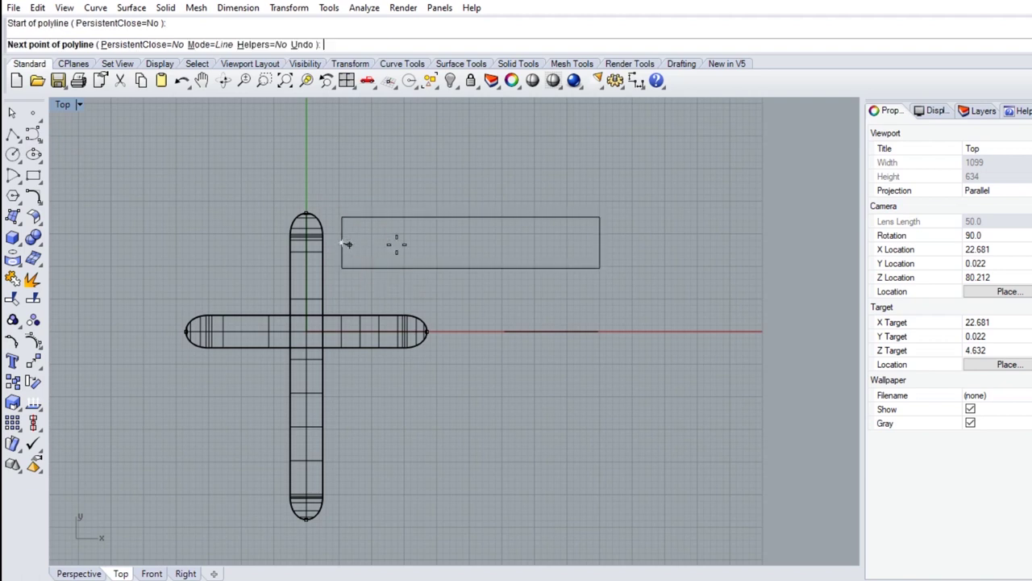
{"action": "left_click", "coordinate": [603, 243]}
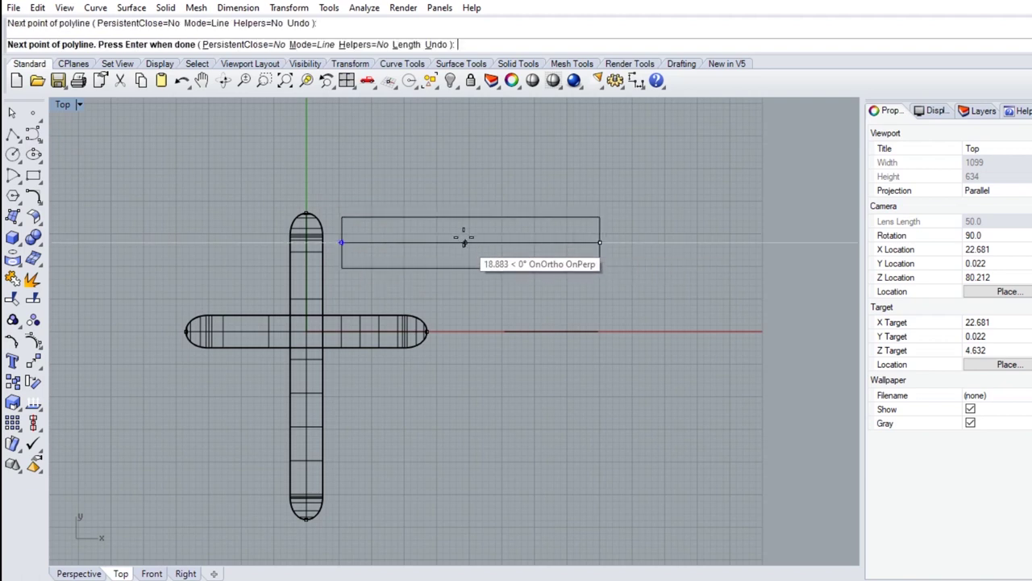
{"action": "key", "text": "Return"}
{"action": "key", "text": "Return"}
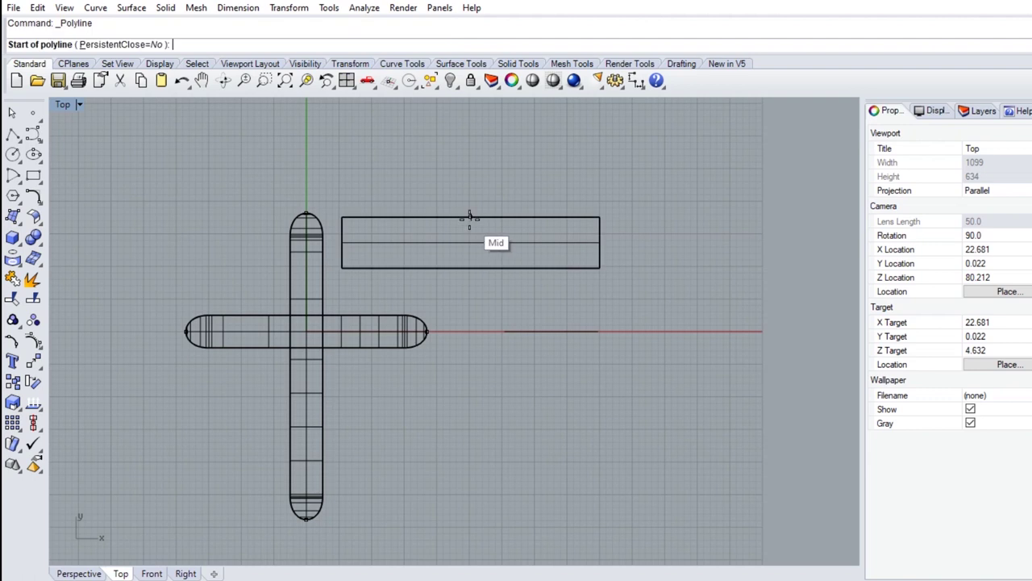
Draw the vertical midline joining the top and bottom edge midpoints, then select the horizontal midline
{"action": "left_click", "coordinate": [470, 217]}
{"action": "left_click", "coordinate": [470, 267]}
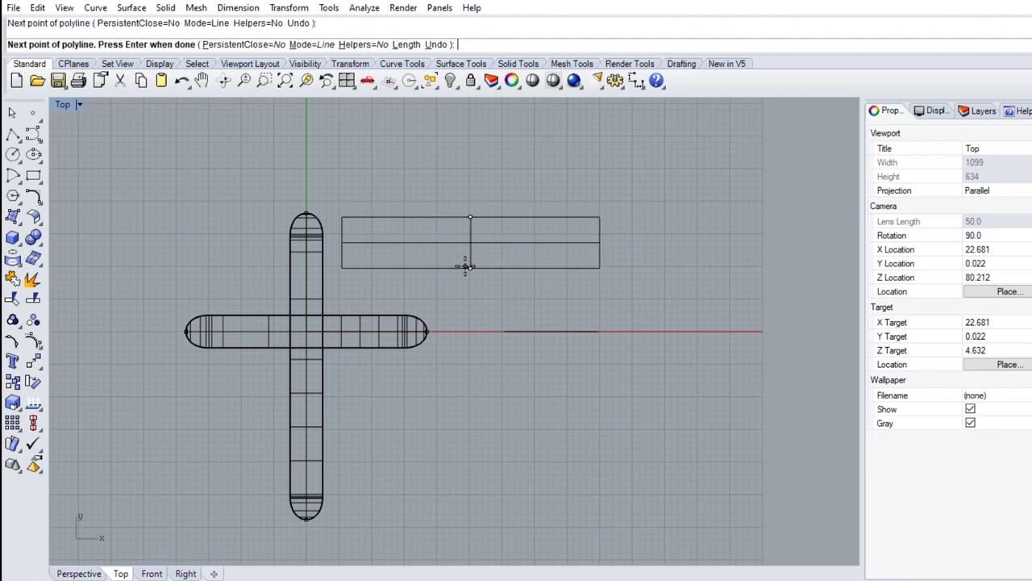
{"action": "key", "text": "Return"}
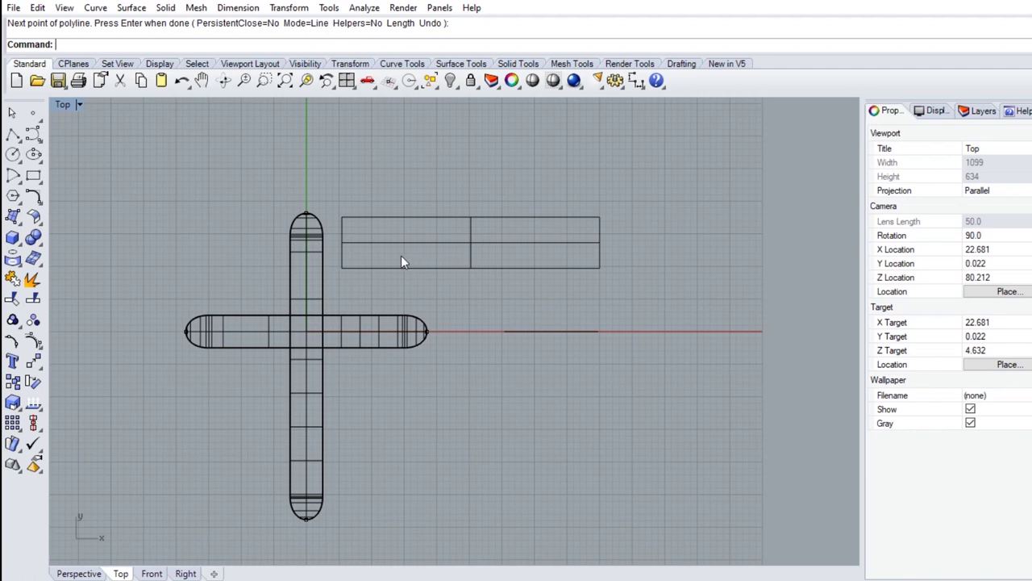
{"action": "key", "text": "Return"}
{"action": "key", "text": "Return"}
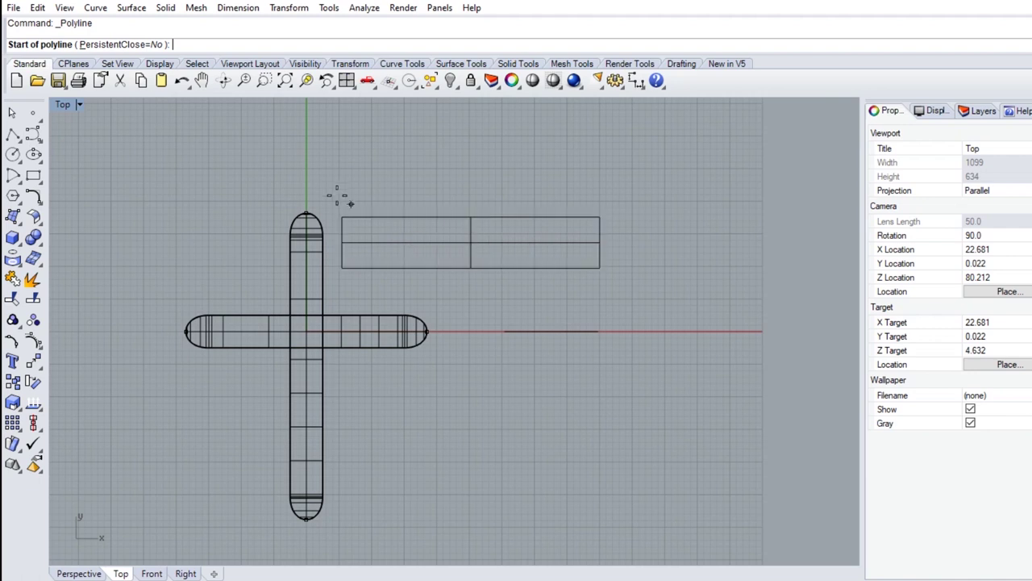
{"action": "key", "text": "Escape"}
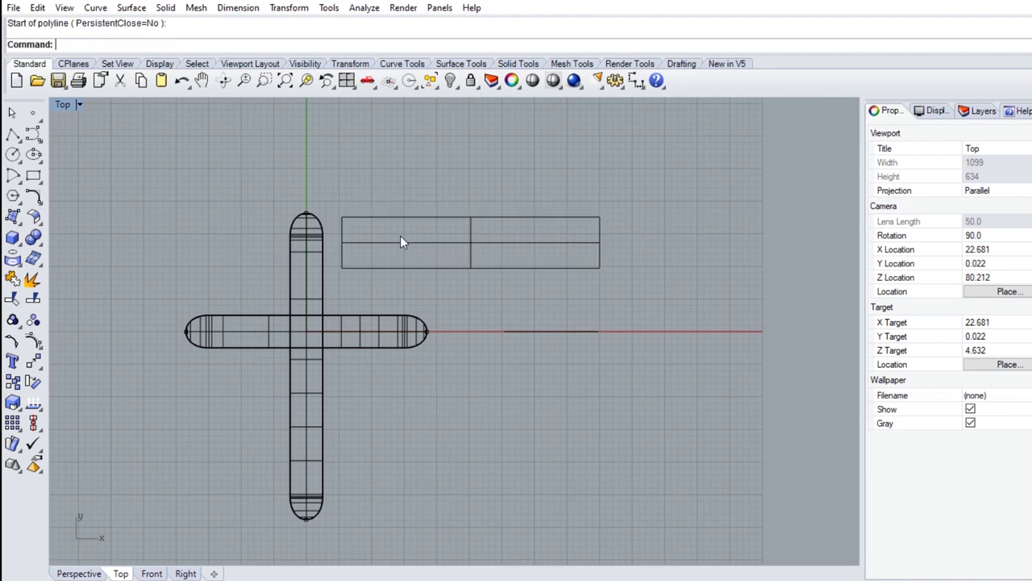
{"action": "left_click", "coordinate": [402, 242]}
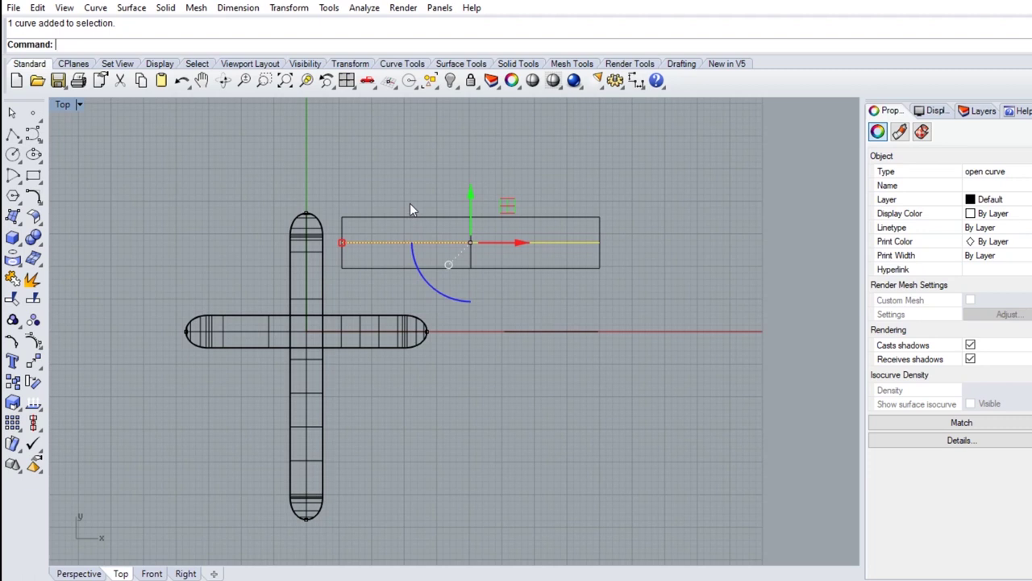
Divide the selected horizontal midline into 5 equal segments with Divide
{"action": "type", "text": "D"}
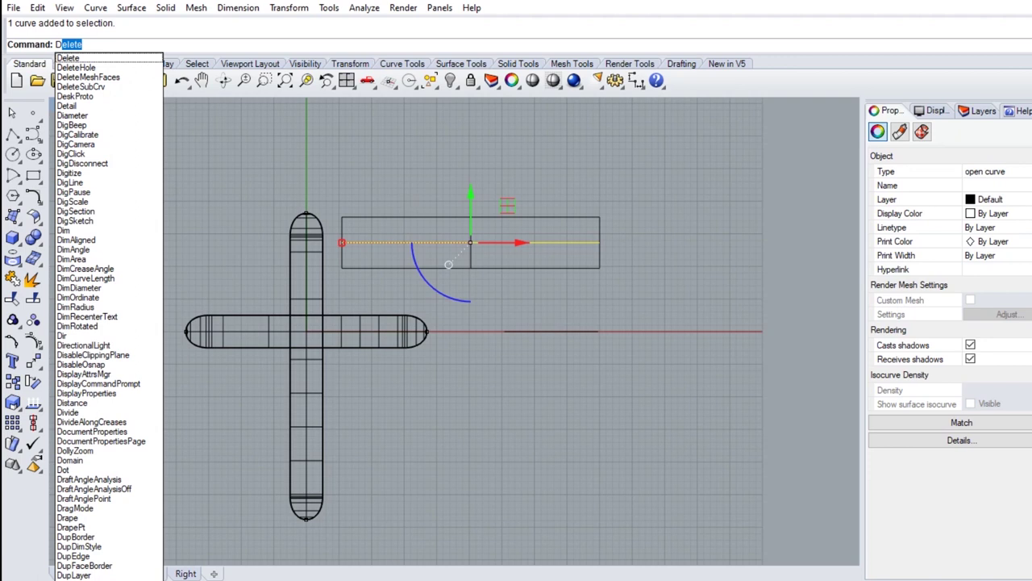
{"action": "type", "text": "ivide"}
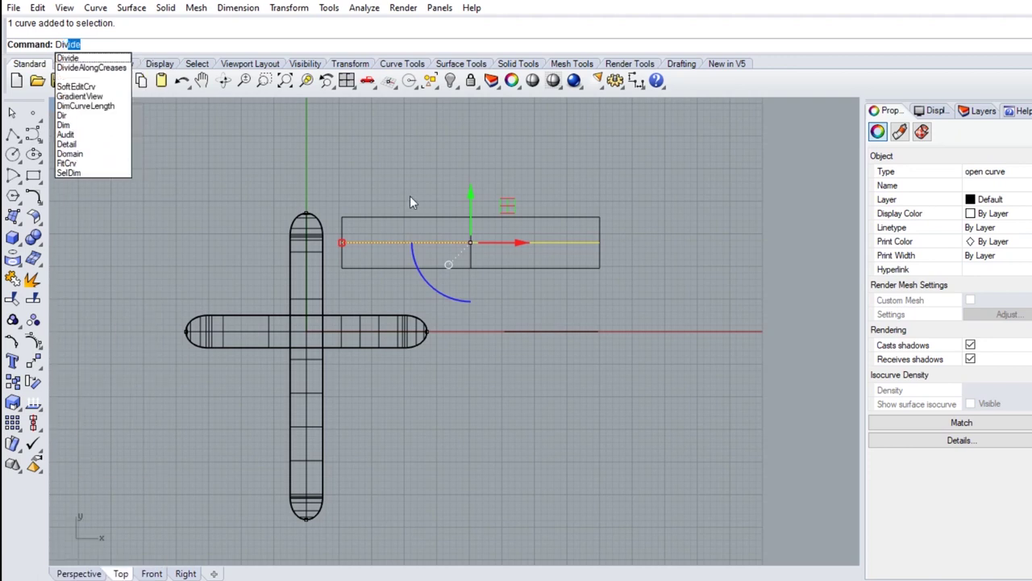
{"action": "key", "text": "Return"}
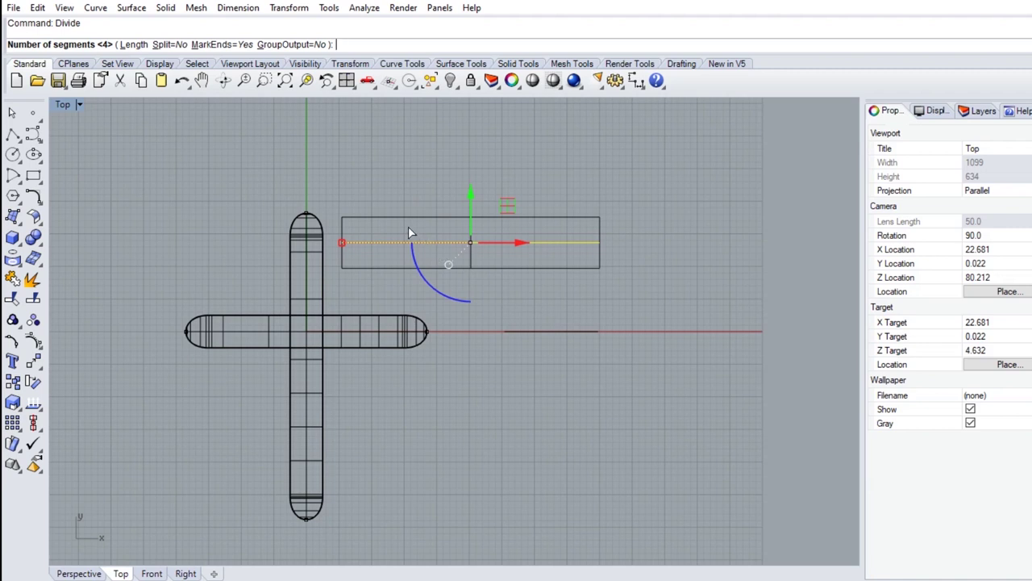
{"action": "type", "text": "5"}
{"action": "key", "text": "Return"}
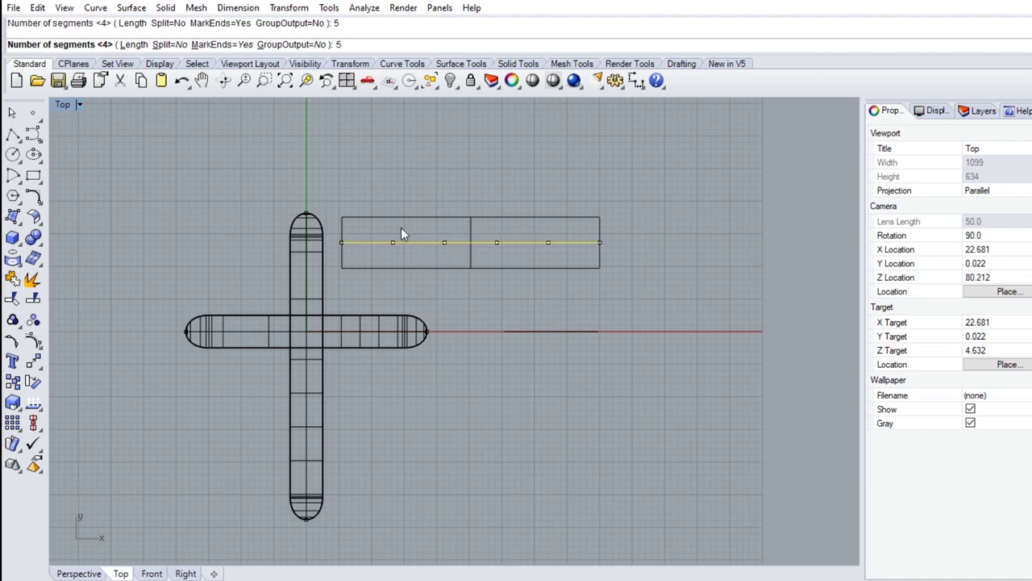
{"action": "left_click", "coordinate": [411, 185]}
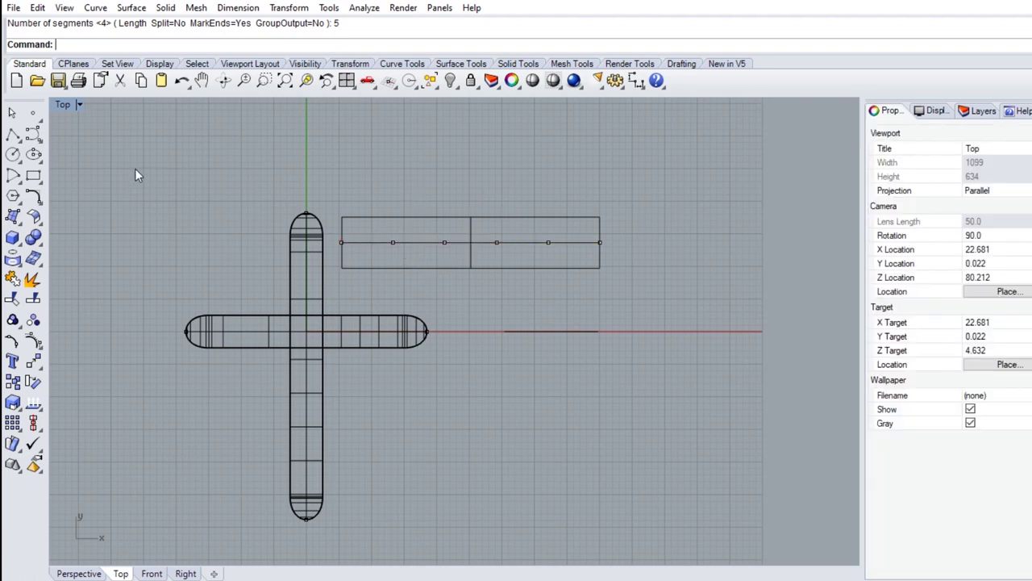
Draw short vertical lines: first division point up to the top edge, fourth down to the bottom
{"action": "left_click", "coordinate": [13, 134]}
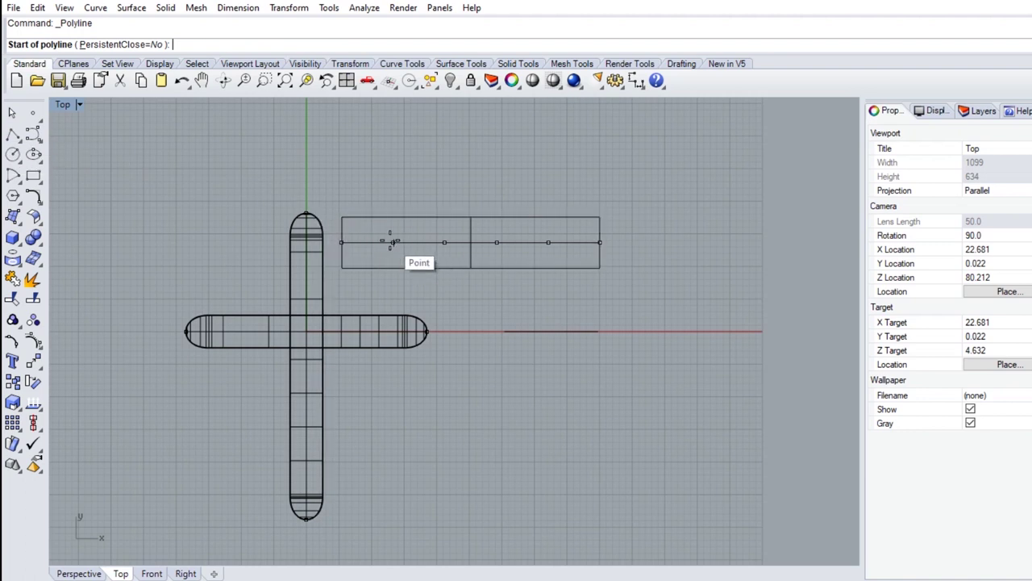
{"action": "left_click", "coordinate": [392, 242]}
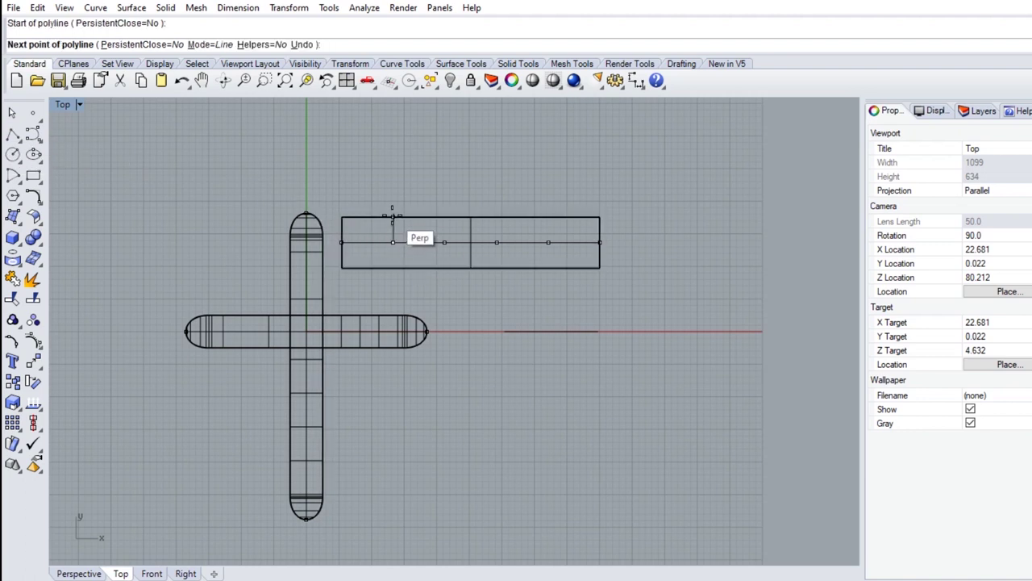
{"action": "left_click", "coordinate": [391, 216]}
{"action": "key", "text": "Return"}
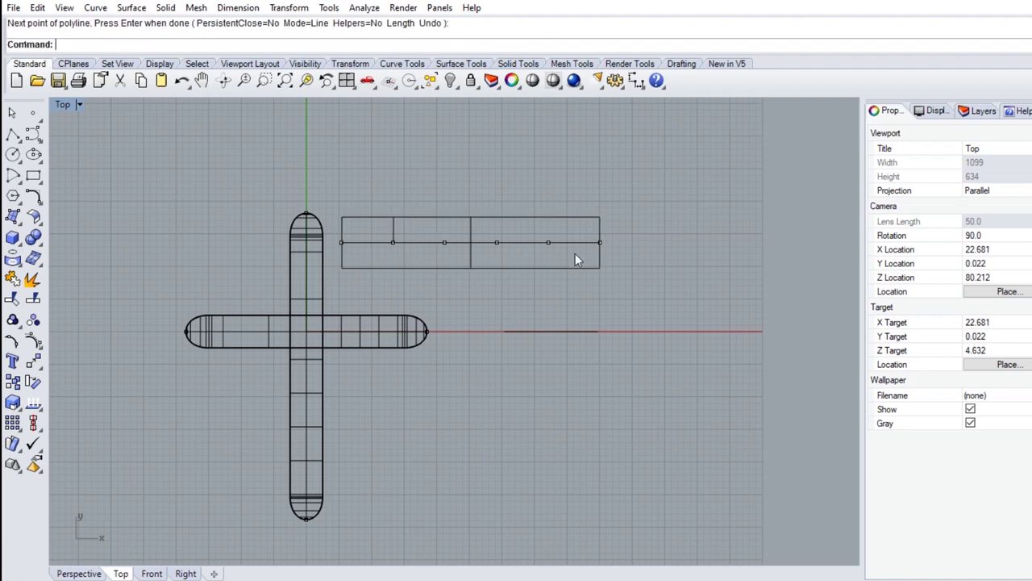
{"action": "key", "text": "Return"}
{"action": "left_click", "coordinate": [548, 242]}
{"action": "left_click", "coordinate": [549, 267]}
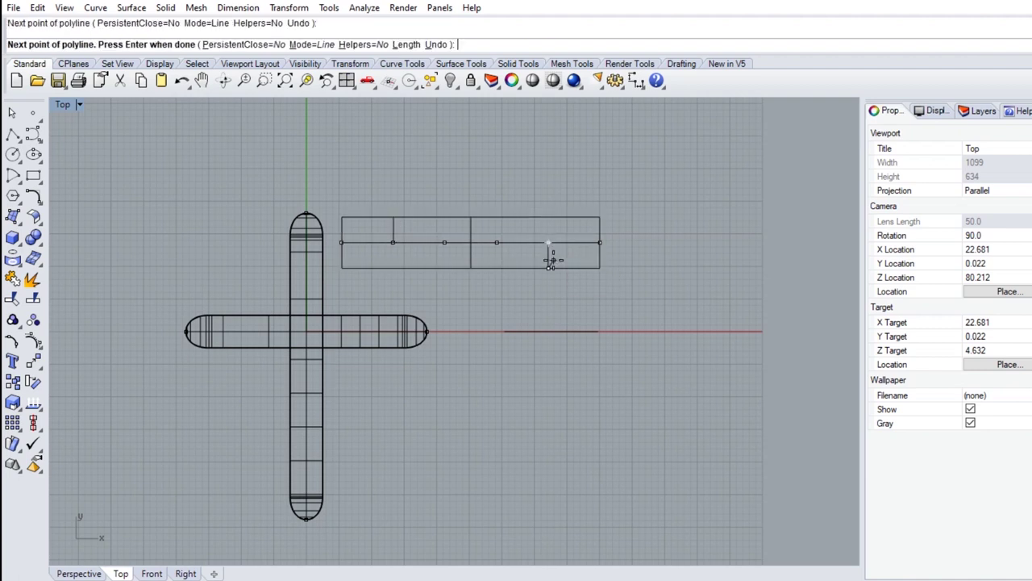
{"action": "key", "text": "Return"}
{"action": "scroll", "coordinate": [416, 238], "scroll_direction": "up", "scroll_amount": 1}
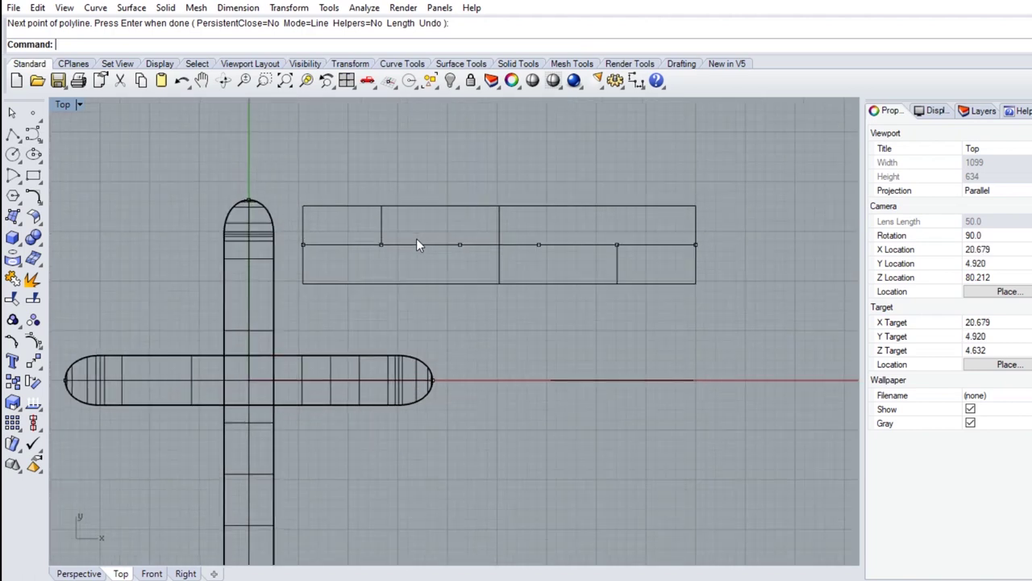
{"action": "scroll", "coordinate": [411, 239], "scroll_direction": "up", "scroll_amount": 2}
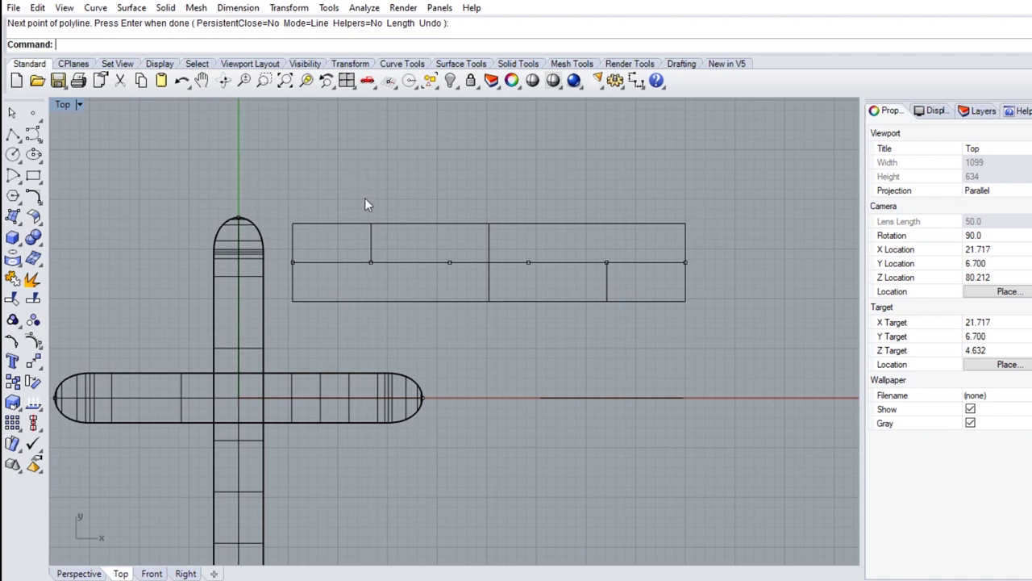
Draw the first S-curve from the left short line through the box centre to the right line
{"action": "left_click", "coordinate": [35, 137]}
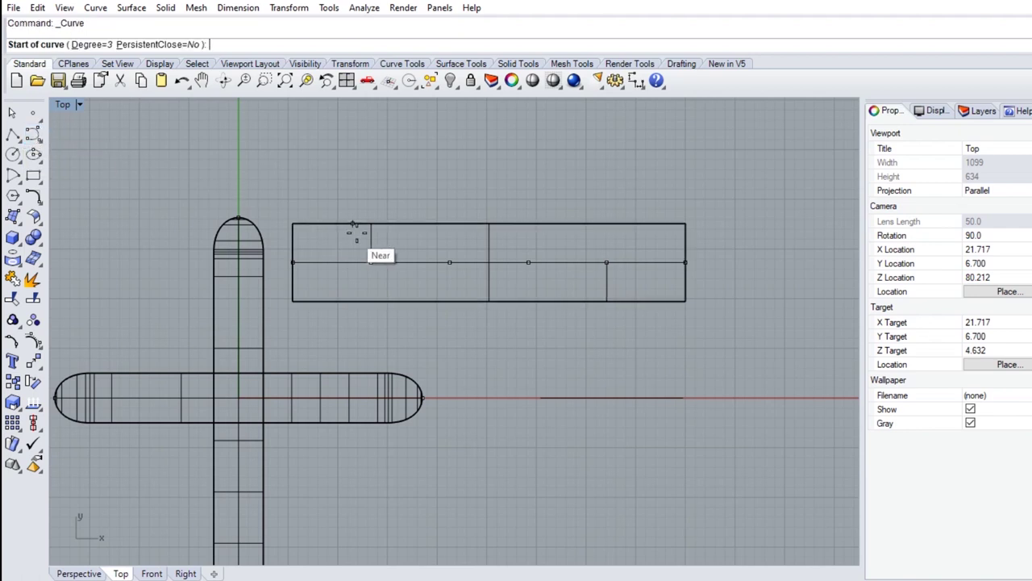
{"action": "scroll", "coordinate": [370, 237], "scroll_direction": "up", "scroll_amount": 2}
{"action": "scroll", "coordinate": [369, 230], "scroll_direction": "up", "scroll_amount": 4}
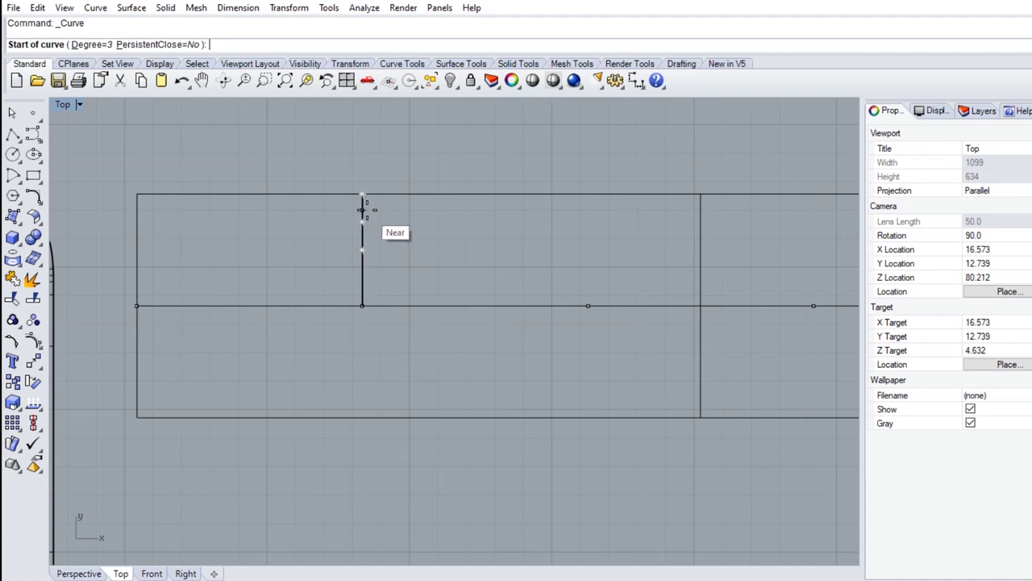
{"action": "left_click", "coordinate": [362, 210]}
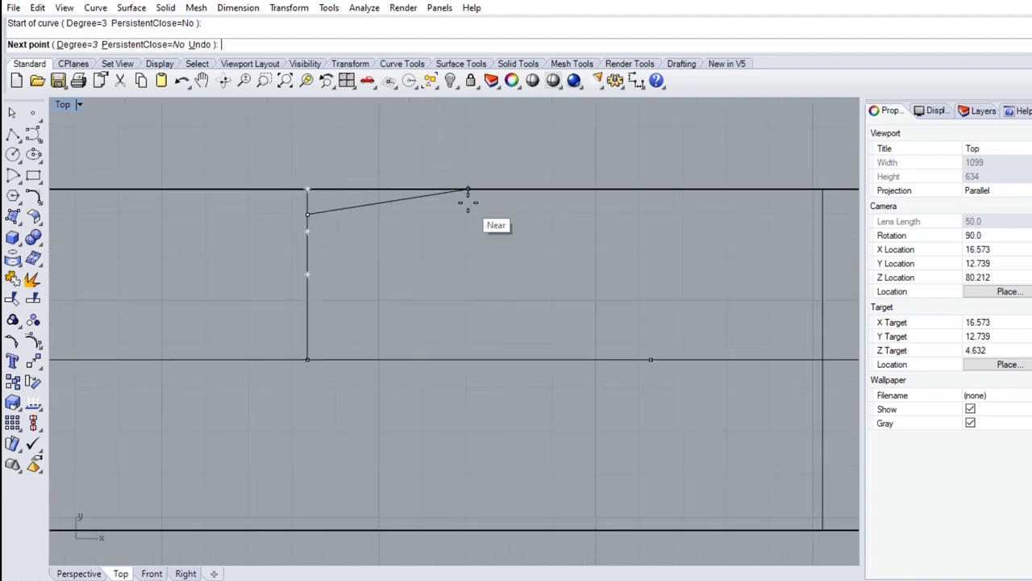
{"action": "scroll", "coordinate": [468, 203], "scroll_direction": "up", "scroll_amount": 3}
{"action": "left_click", "coordinate": [470, 199]}
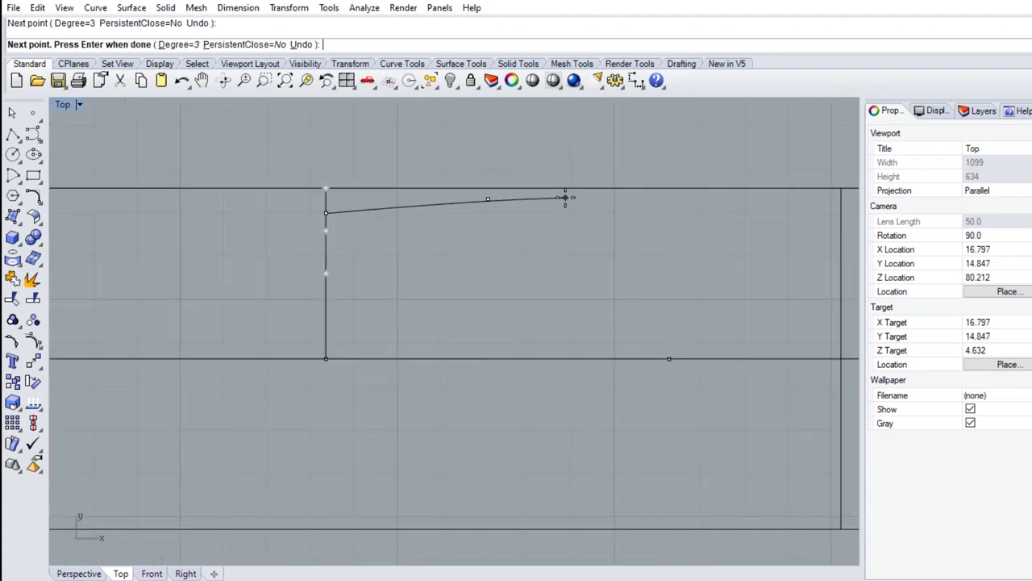
{"action": "scroll", "coordinate": [564, 197], "scroll_direction": "down", "scroll_amount": 4}
{"action": "left_click", "coordinate": [593, 209]}
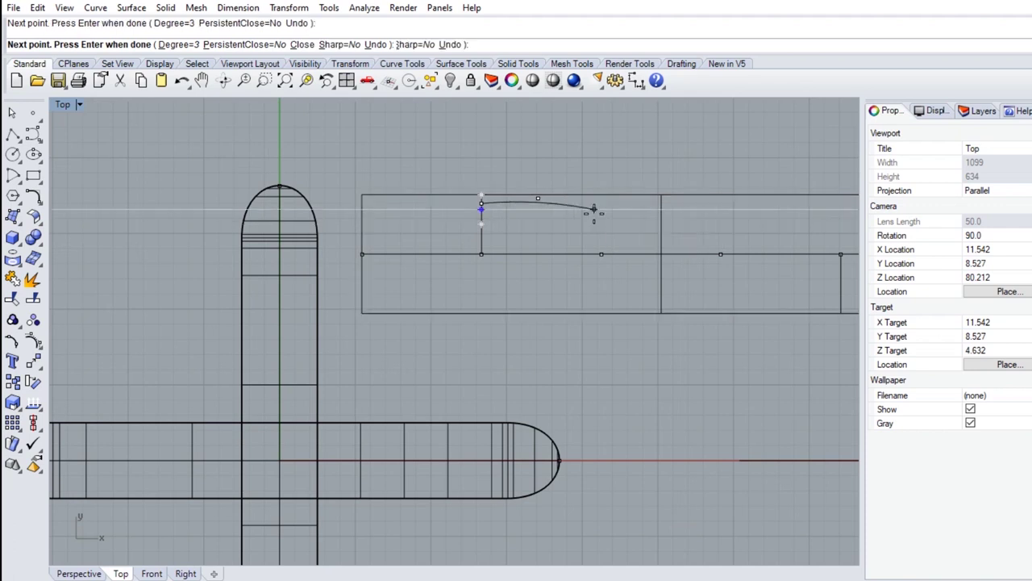
{"action": "left_click", "coordinate": [659, 254]}
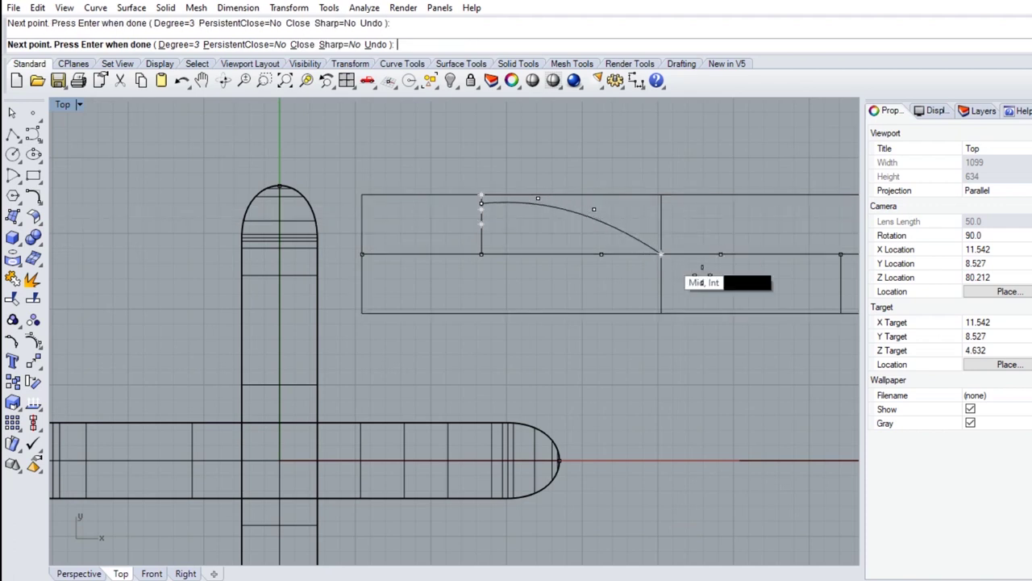
{"action": "right_click_drag", "start_coordinate": [755, 291], "coordinate": [581, 285]}
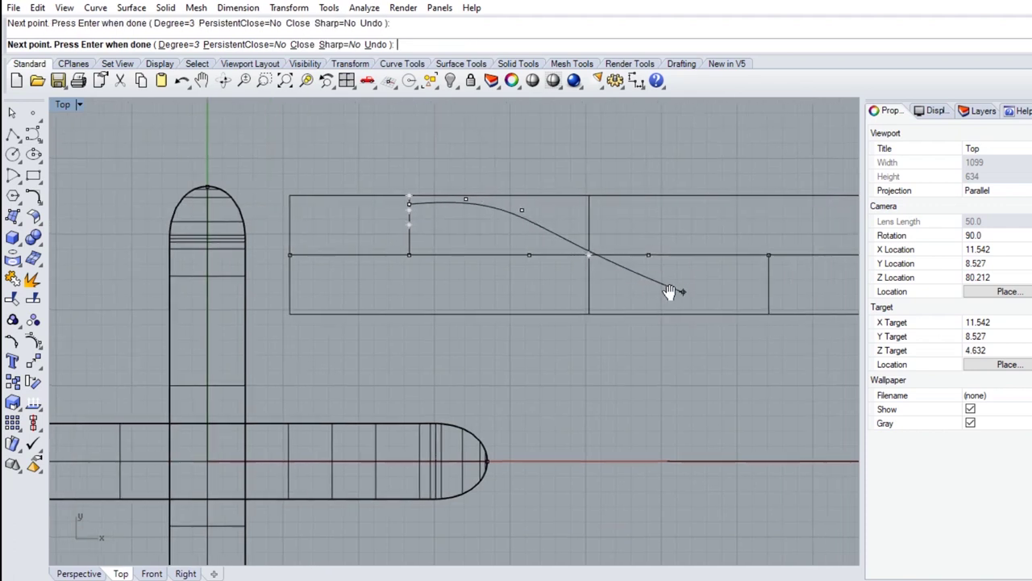
{"action": "left_click", "coordinate": [602, 288]}
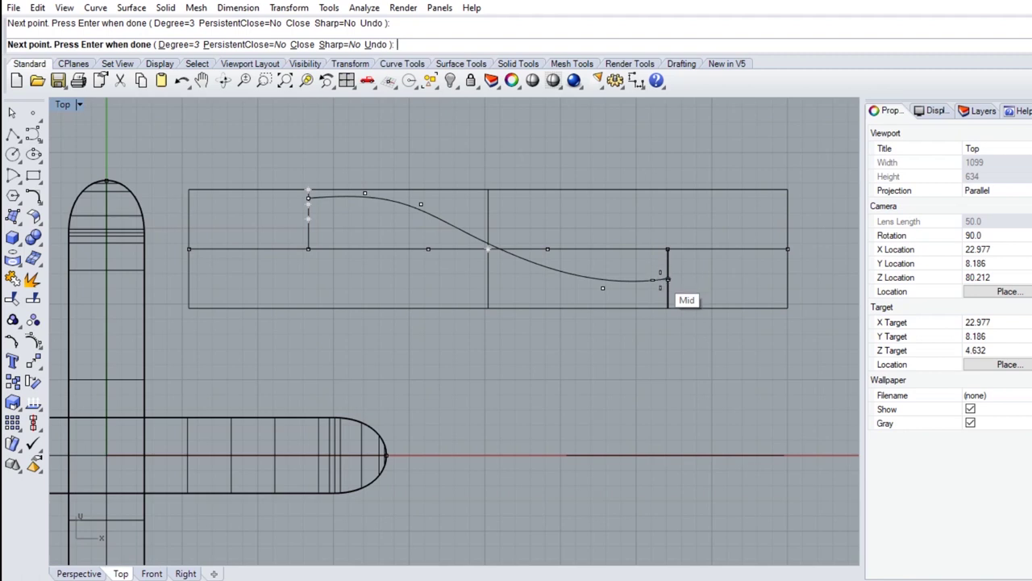
{"action": "left_click", "coordinate": [668, 287]}
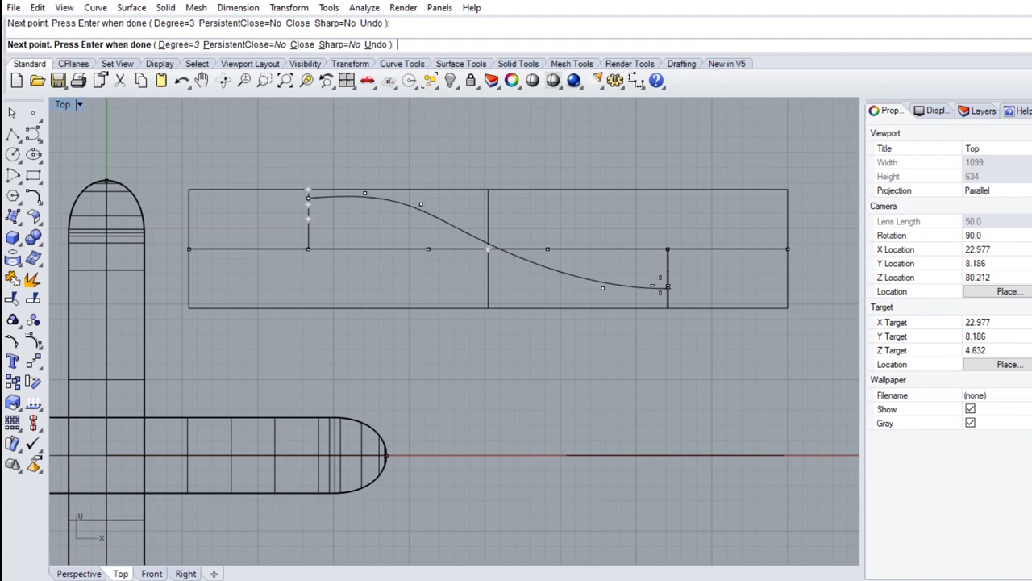
{"action": "key", "text": "Return"}
{"action": "key", "text": "Return"}
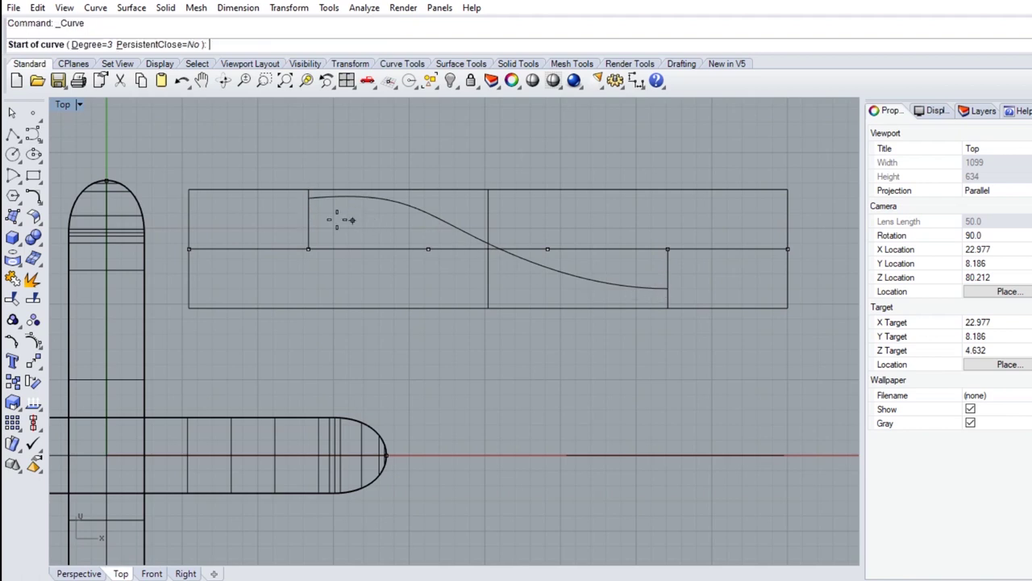
Draw a second S-curve between the same end points, passing below the first one
{"action": "left_click", "coordinate": [309, 197]}
{"action": "left_click", "coordinate": [385, 223]}
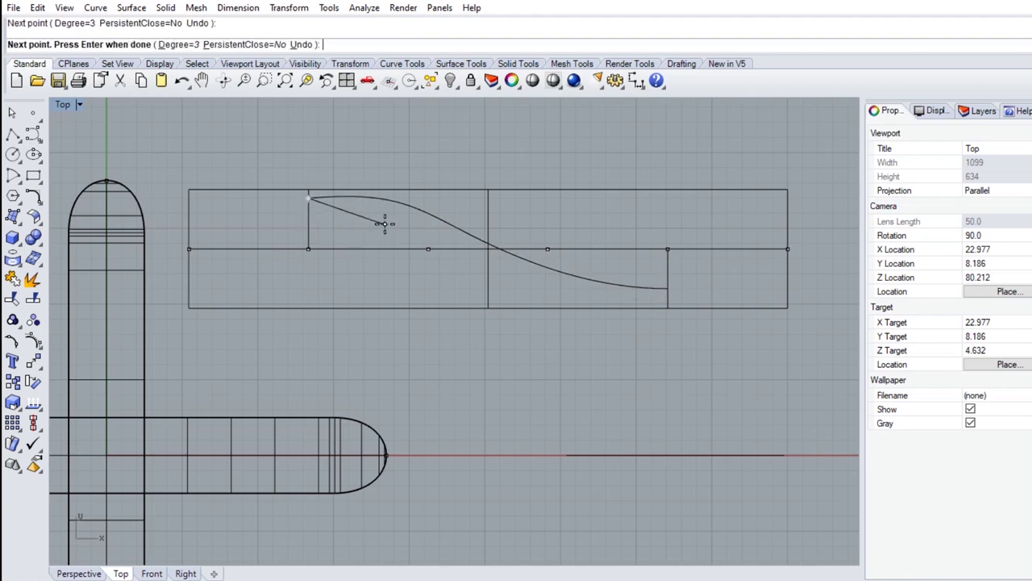
{"action": "left_click", "coordinate": [460, 250]}
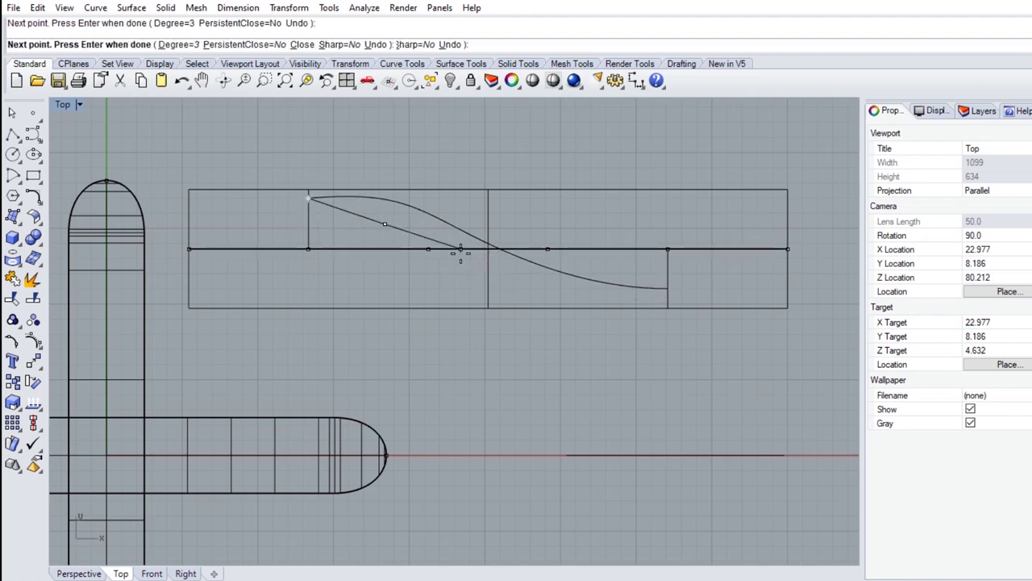
{"action": "left_click", "coordinate": [515, 290]}
{"action": "left_click", "coordinate": [620, 306]}
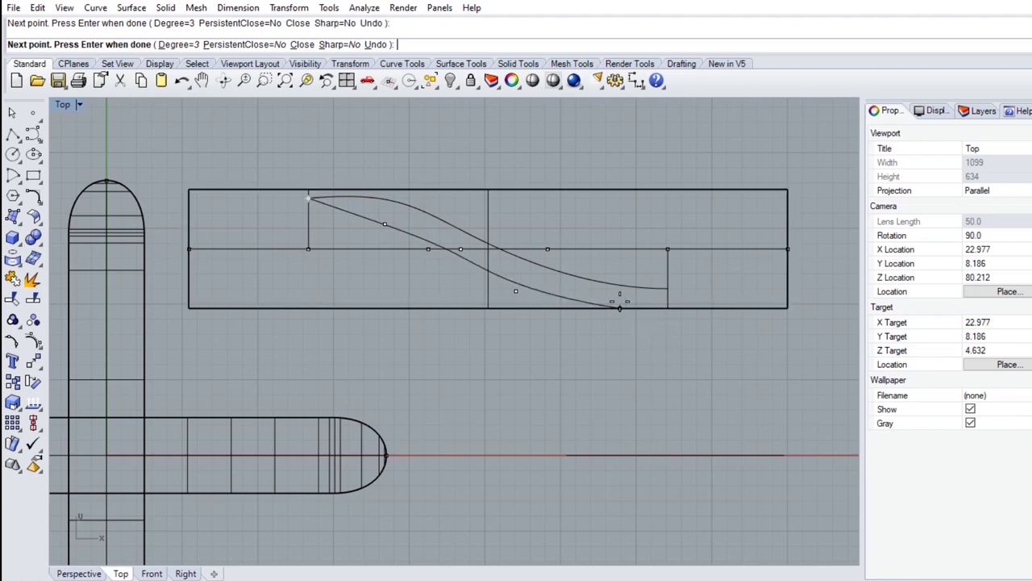
{"action": "left_click", "coordinate": [666, 289]}
{"action": "key", "text": "Return"}
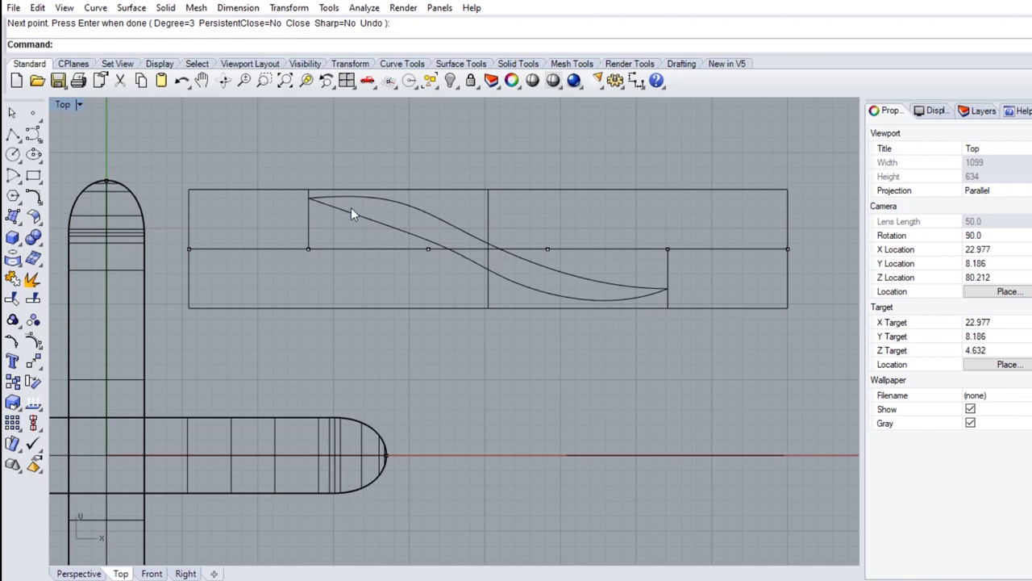
{"action": "left_click", "coordinate": [347, 198]}
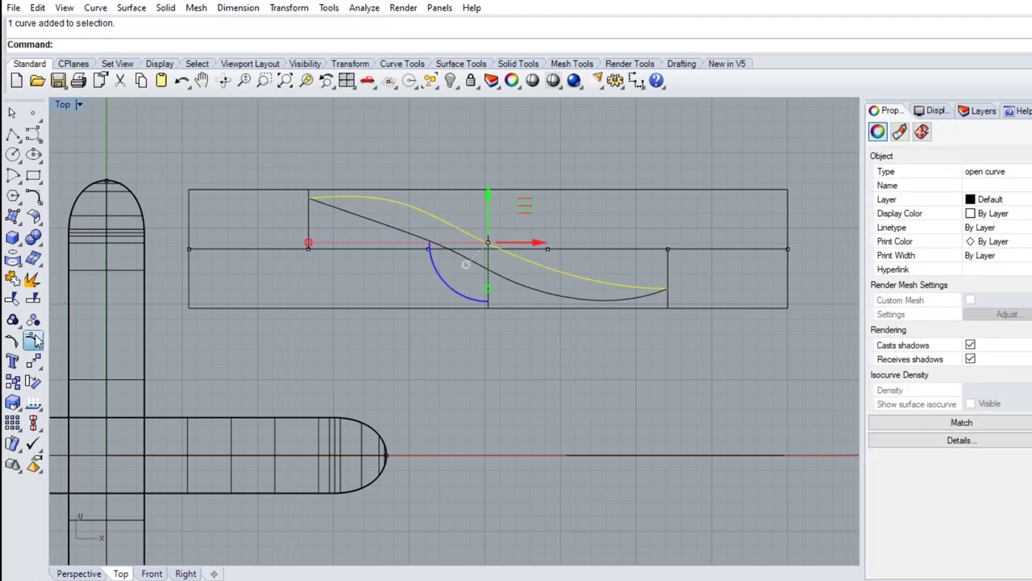
Turn on control points and move the left and middle points upward to swell the ribbon
{"action": "left_click", "coordinate": [33, 341]}
{"action": "left_click", "coordinate": [365, 194]}
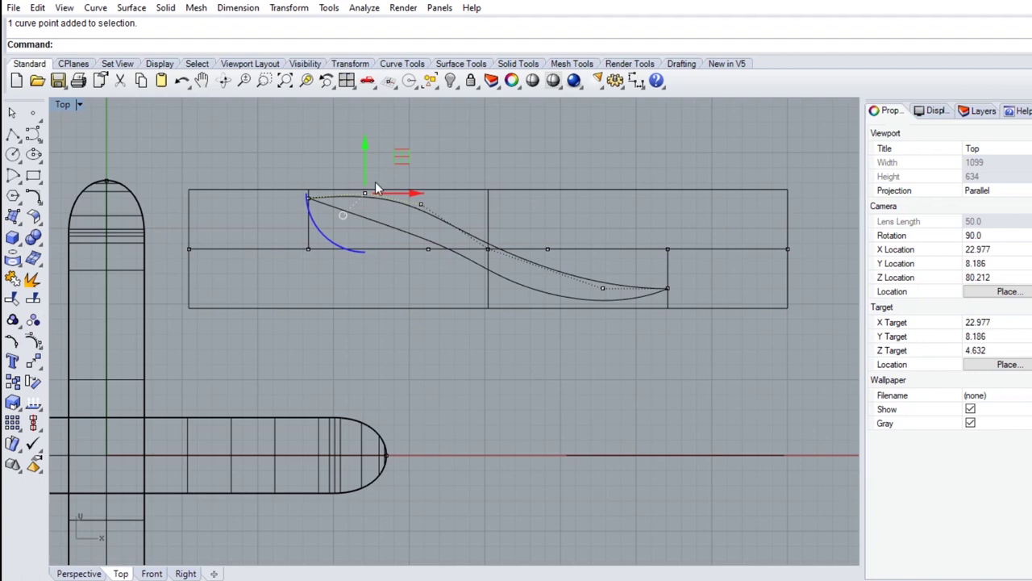
{"action": "left_click_drag", "start_coordinate": [405, 158], "coordinate": [395, 150]}
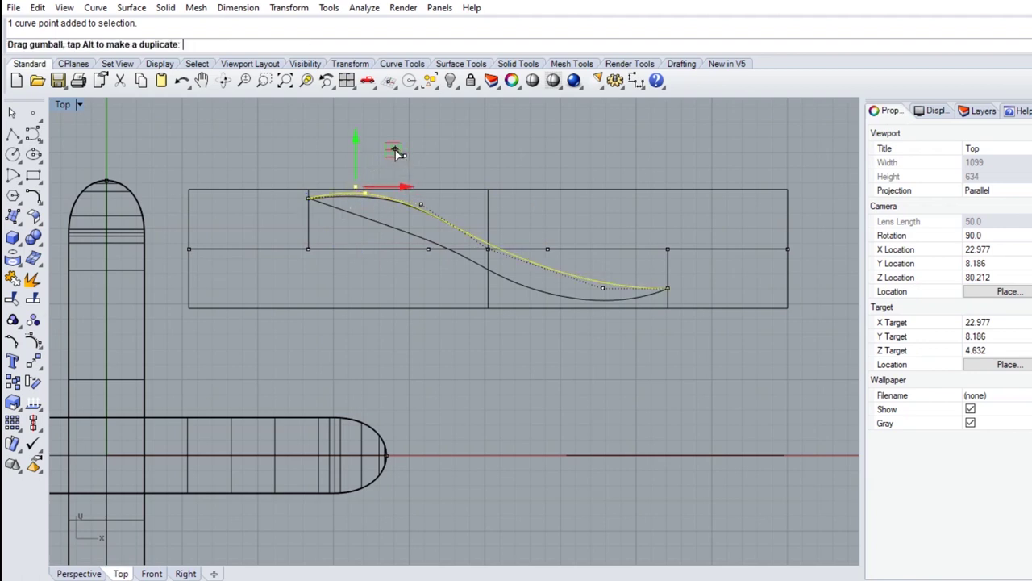
{"action": "left_click", "coordinate": [428, 248]}
{"action": "key", "text": "Down"}
{"action": "key", "text": "Return"}
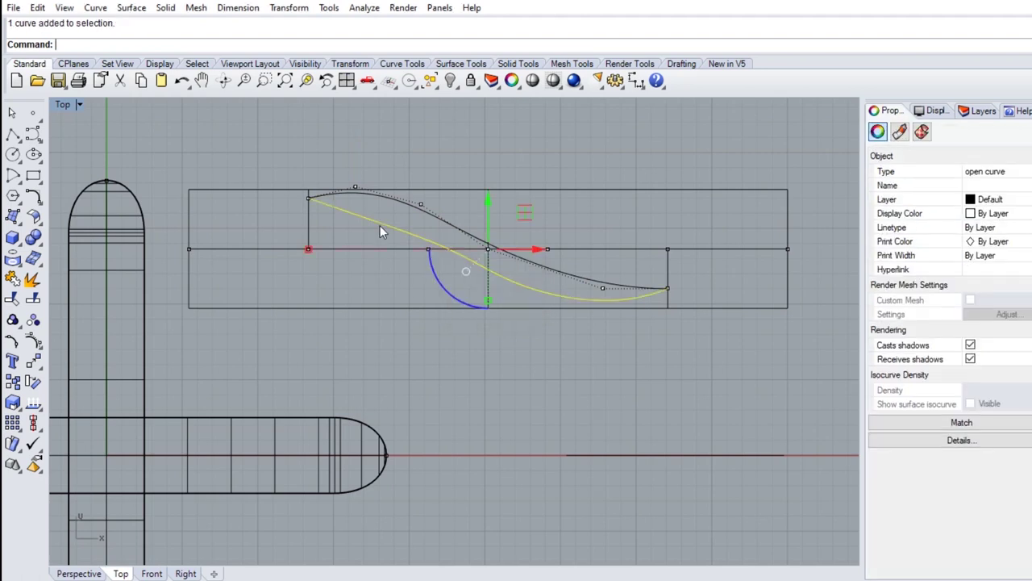
{"action": "left_click", "coordinate": [34, 340]}
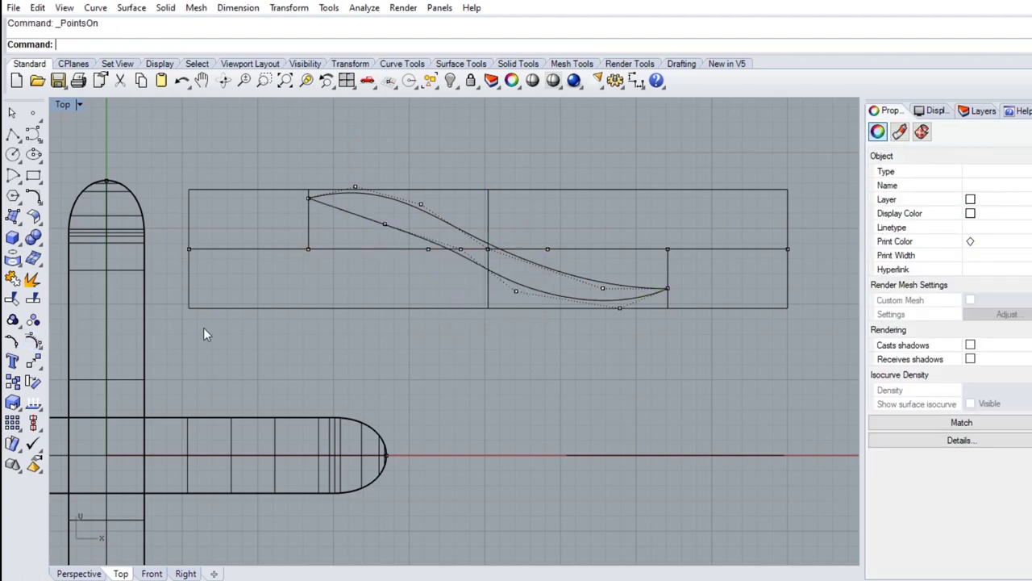
{"action": "left_click", "coordinate": [385, 224]}
{"action": "left_click_drag", "start_coordinate": [410, 201], "coordinate": [413, 171]}
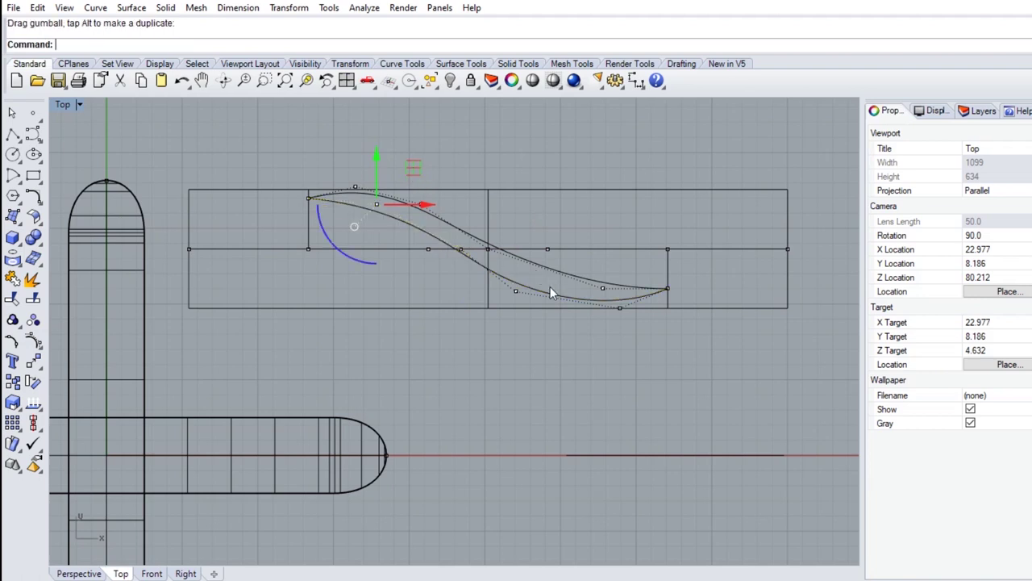
{"action": "left_click", "coordinate": [425, 189]}
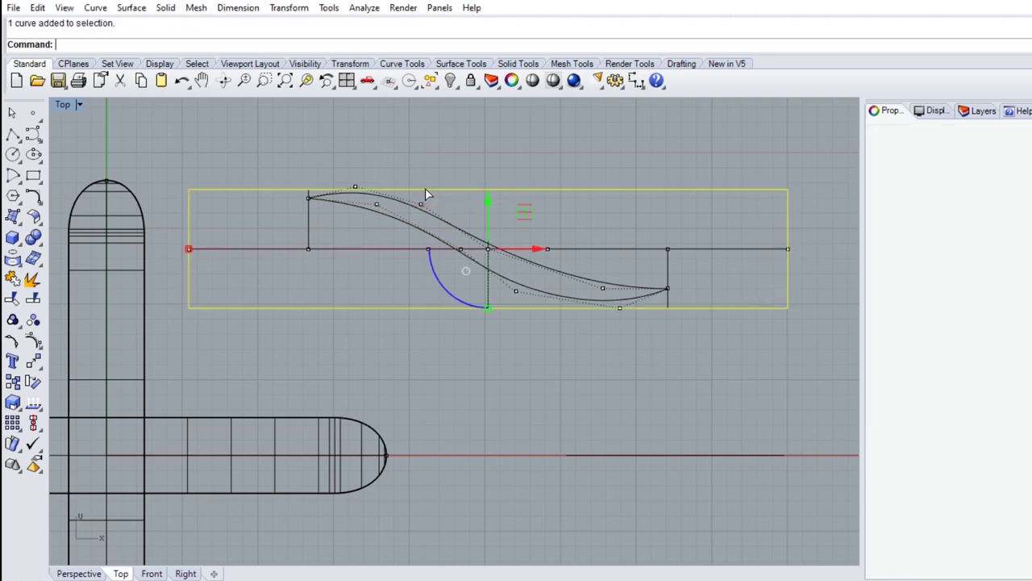
{"action": "left_click", "coordinate": [422, 204]}
{"action": "left_click_drag", "start_coordinate": [453, 171], "coordinate": [473, 158]}
Smooth the lower curve's right-side points and raise the shared left end point
{"action": "left_click", "coordinate": [515, 290]}
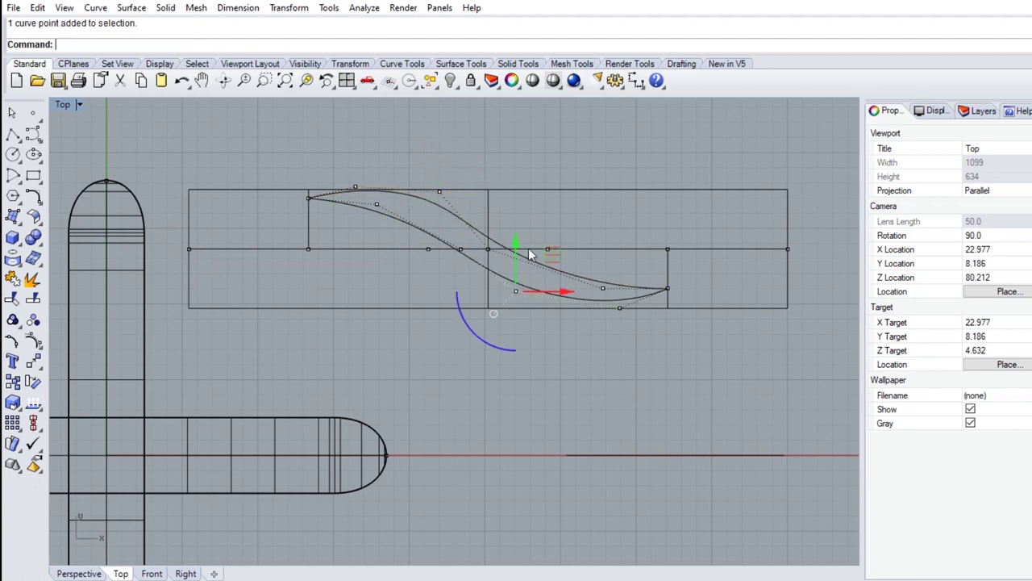
{"action": "left_click_drag", "start_coordinate": [549, 257], "coordinate": [554, 267]}
{"action": "key", "text": "Escape"}
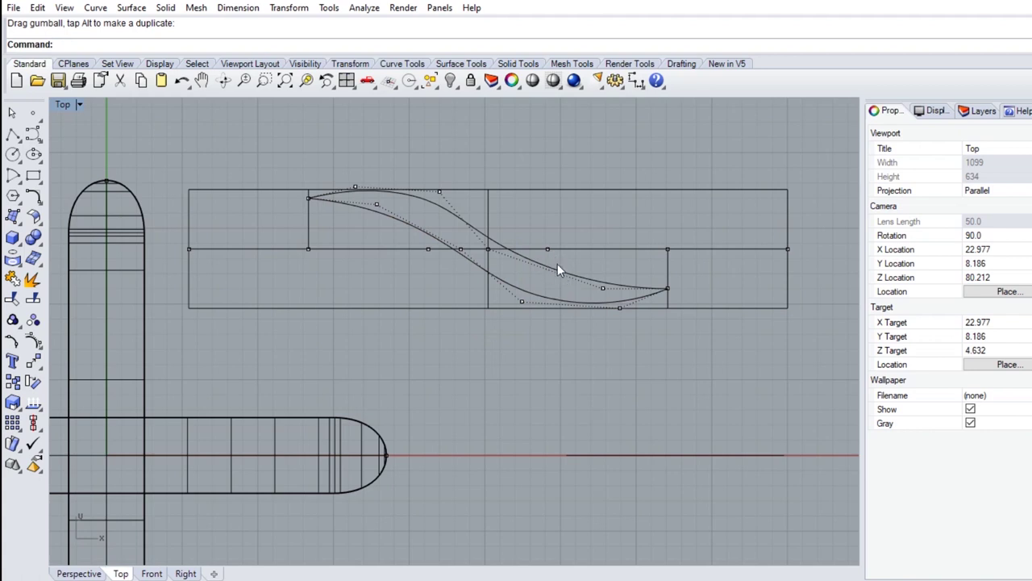
{"action": "left_click", "coordinate": [547, 250]}
{"action": "left_click", "coordinate": [602, 287]}
{"action": "left_click_drag", "start_coordinate": [634, 257], "coordinate": [616, 260]}
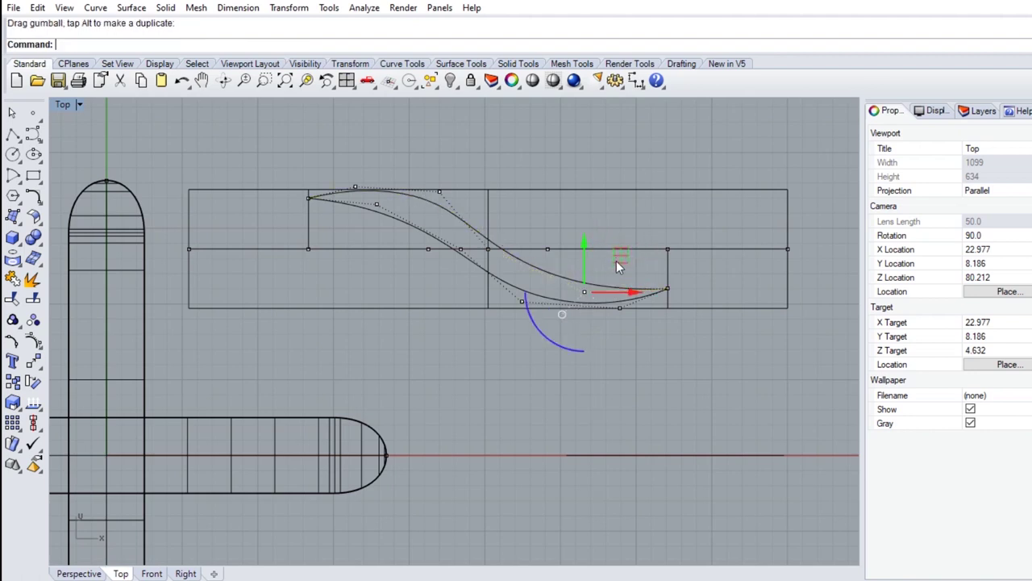
{"action": "left_click", "coordinate": [308, 197]}
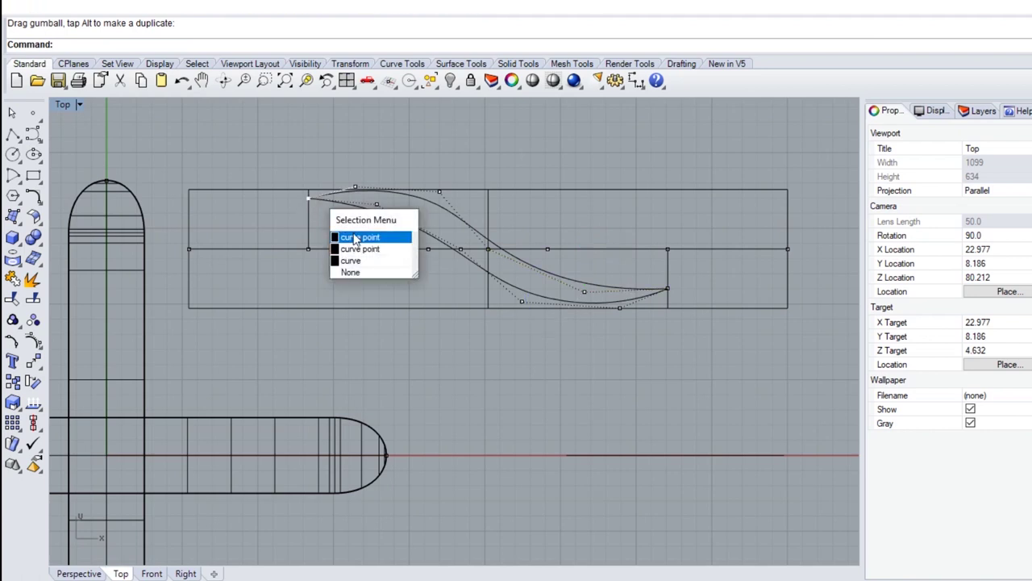
{"action": "left_click", "coordinate": [355, 237]}
{"action": "key", "text": "Escape"}
{"action": "left_click_drag", "start_coordinate": [319, 213], "coordinate": [319, 213]}
{"action": "left_click_drag", "start_coordinate": [306, 152], "coordinate": [308, 161]}
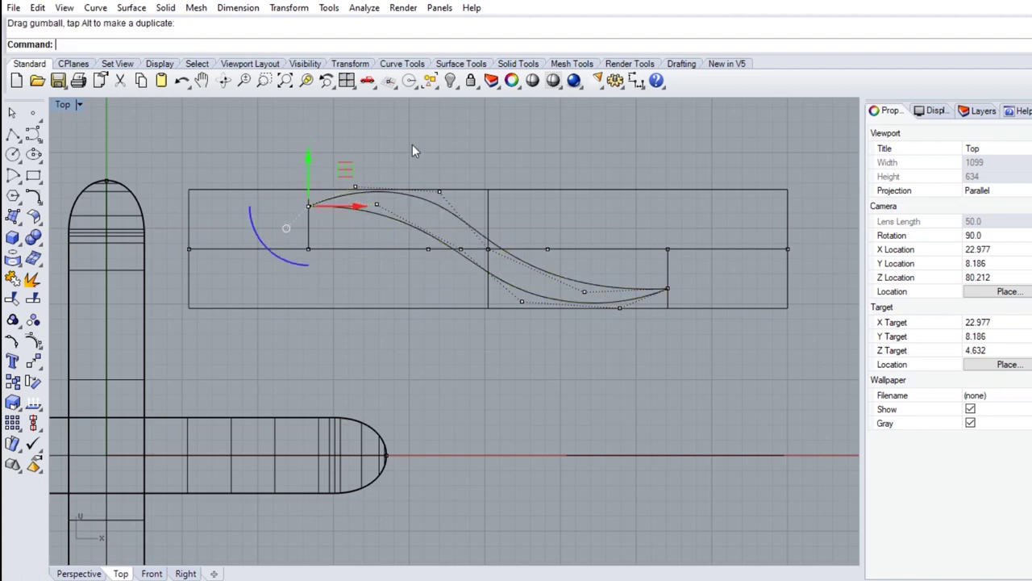
{"action": "key", "text": "Escape"}
{"action": "key", "text": "Escape"}
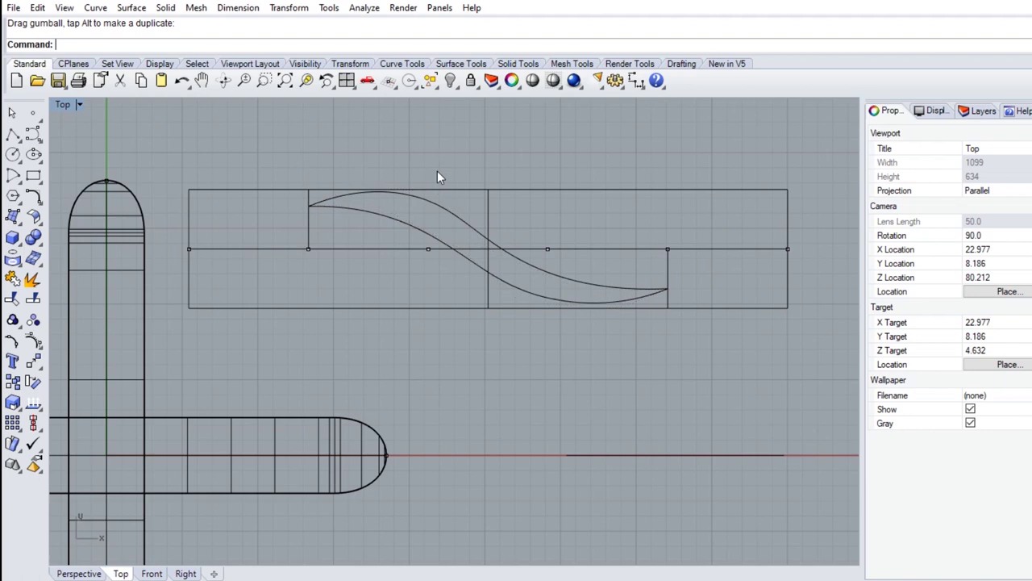
Join the two S-curves into one closed ribbon outline
{"action": "left_click", "coordinate": [424, 230]}
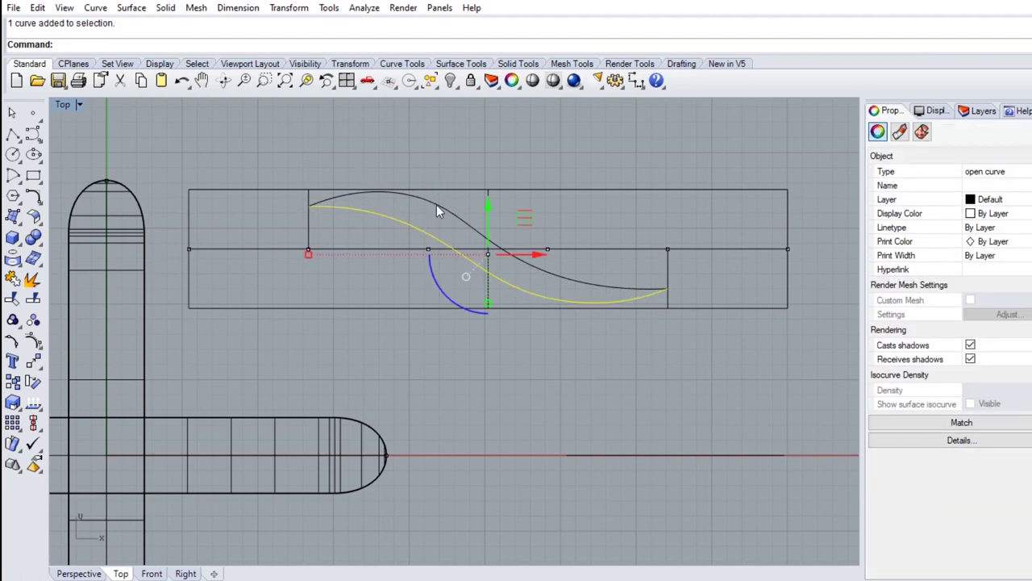
{"action": "left_click", "coordinate": [437, 205], "text": "shift"}
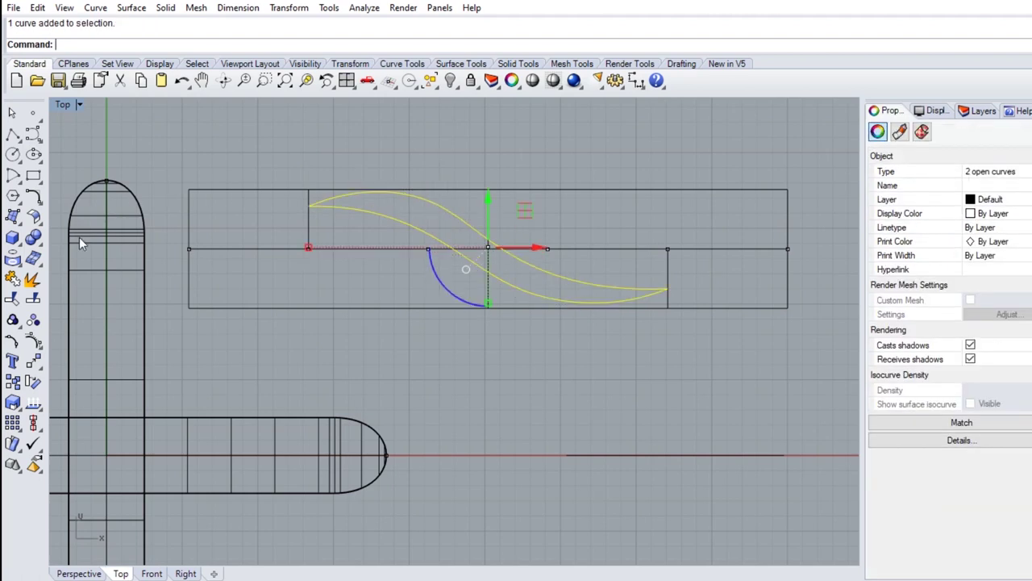
{"action": "left_click", "coordinate": [14, 279]}
{"action": "key", "text": "Escape"}
{"action": "scroll", "coordinate": [461, 345], "scroll_direction": "down", "scroll_amount": 1}
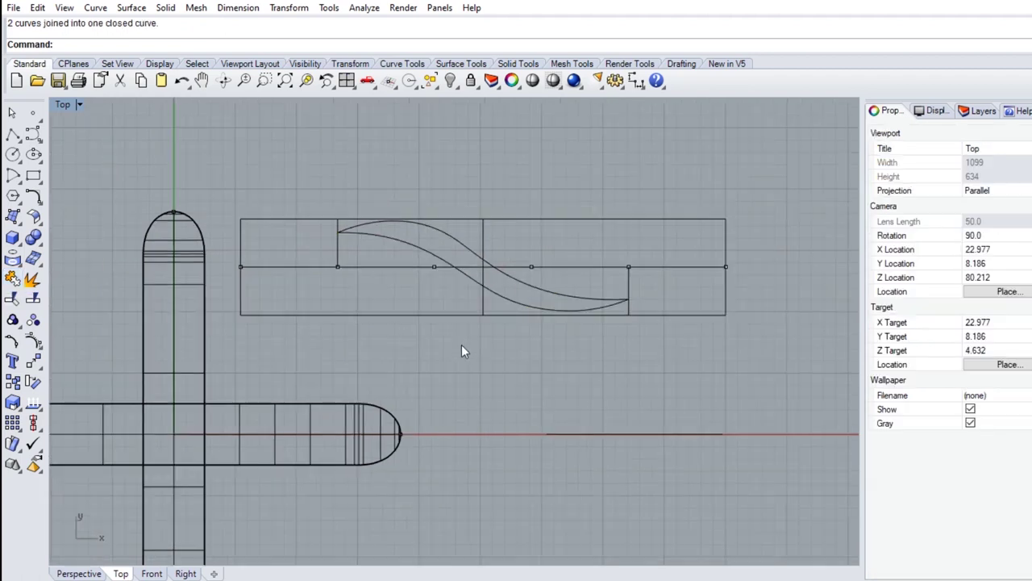
{"action": "scroll", "coordinate": [461, 345], "scroll_direction": "down", "scroll_amount": 1}
{"action": "scroll", "coordinate": [461, 345], "scroll_direction": "down", "scroll_amount": 1}
{"action": "right_click_drag", "start_coordinate": [462, 350], "coordinate": [552, 327]}
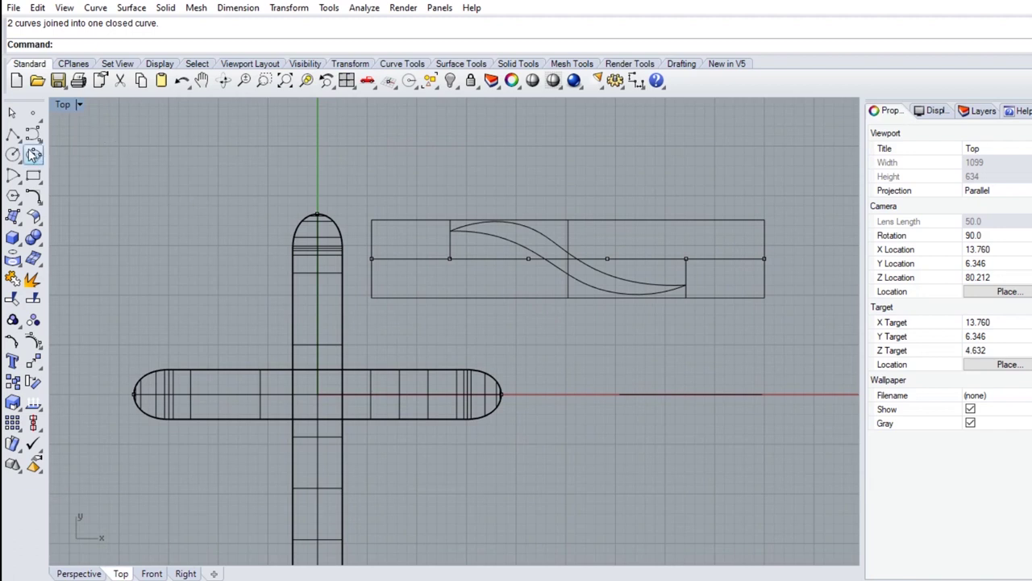
Apply the ribbon outline and its rectangle onto the tube surface with ApplyCrv
{"action": "left_click", "coordinate": [18, 263]}
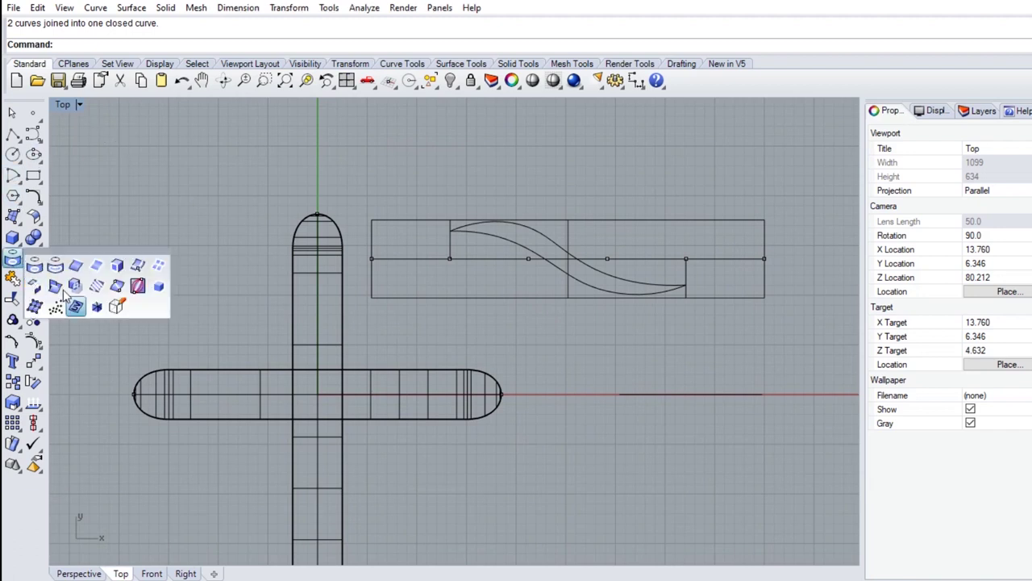
{"action": "right_click", "coordinate": [79, 314]}
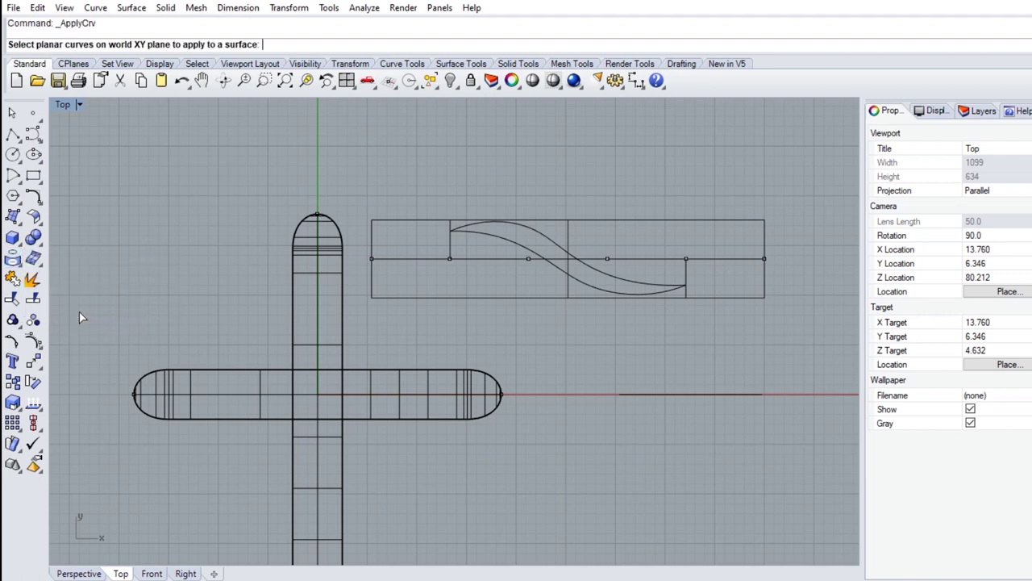
{"action": "left_click", "coordinate": [485, 236]}
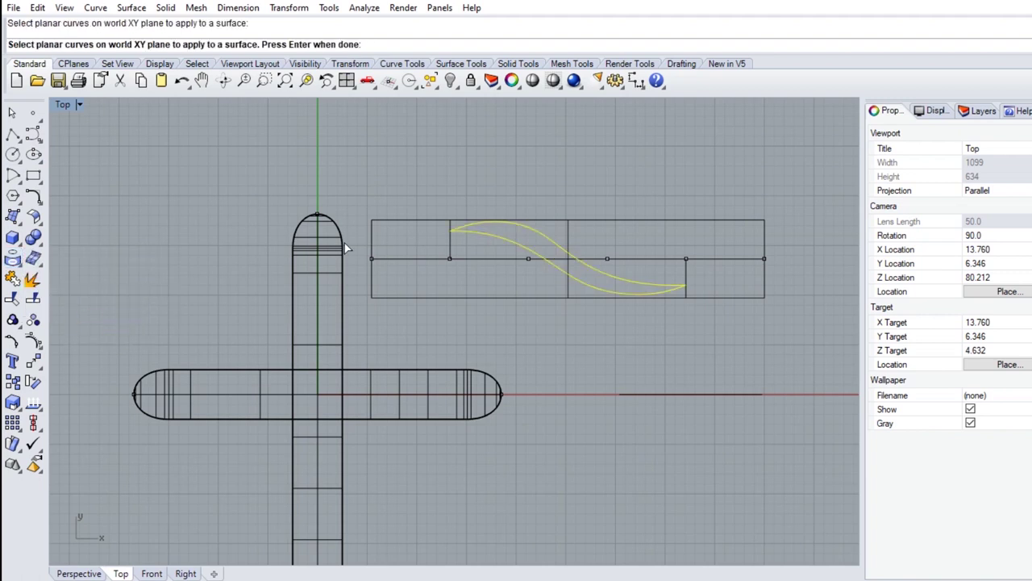
{"action": "left_click", "coordinate": [371, 242]}
{"action": "key", "text": "Return"}
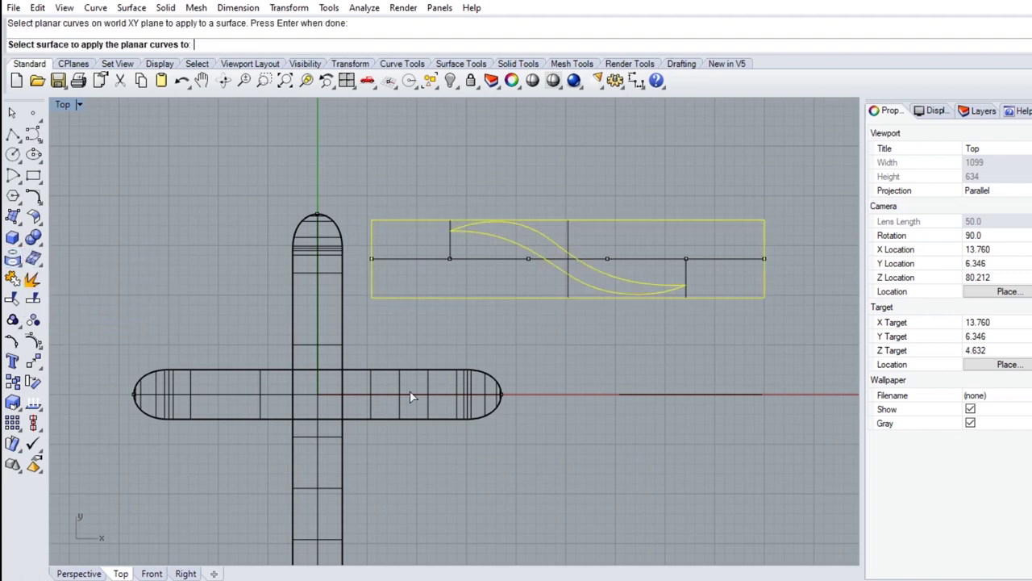
{"action": "left_click", "coordinate": [397, 396]}
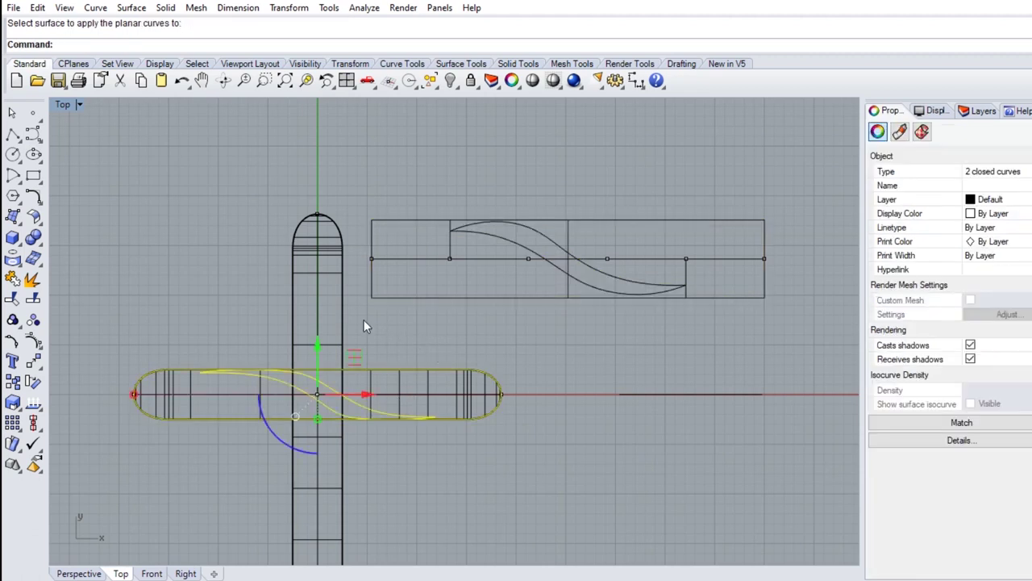
In a maximized Perspective view, split the vertical tube with the wrapped S-curve
{"action": "double_click", "coordinate": [67, 107]}
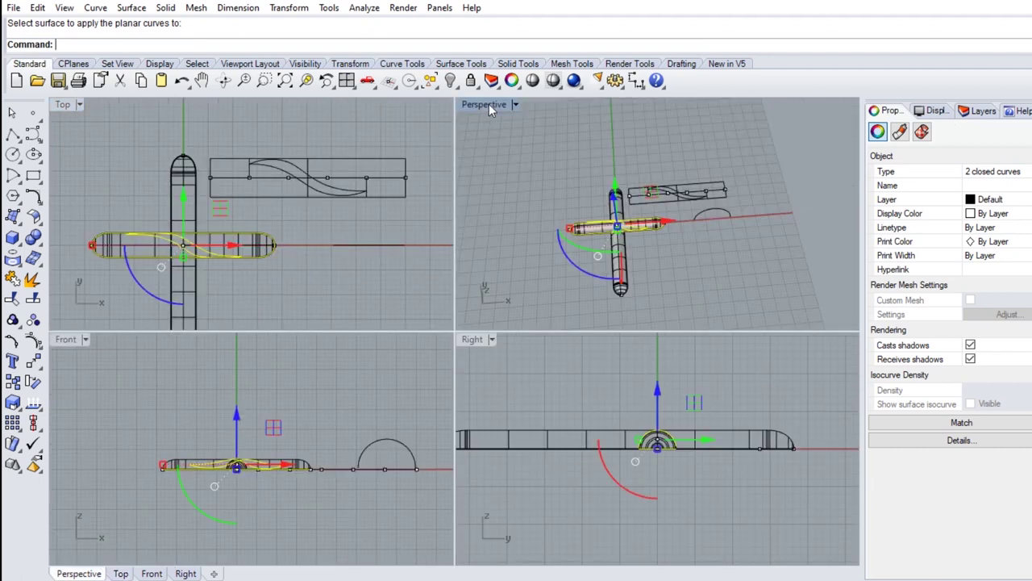
{"action": "double_click", "coordinate": [489, 104]}
{"action": "right_click_drag", "start_coordinate": [416, 273], "coordinate": [480, 331]}
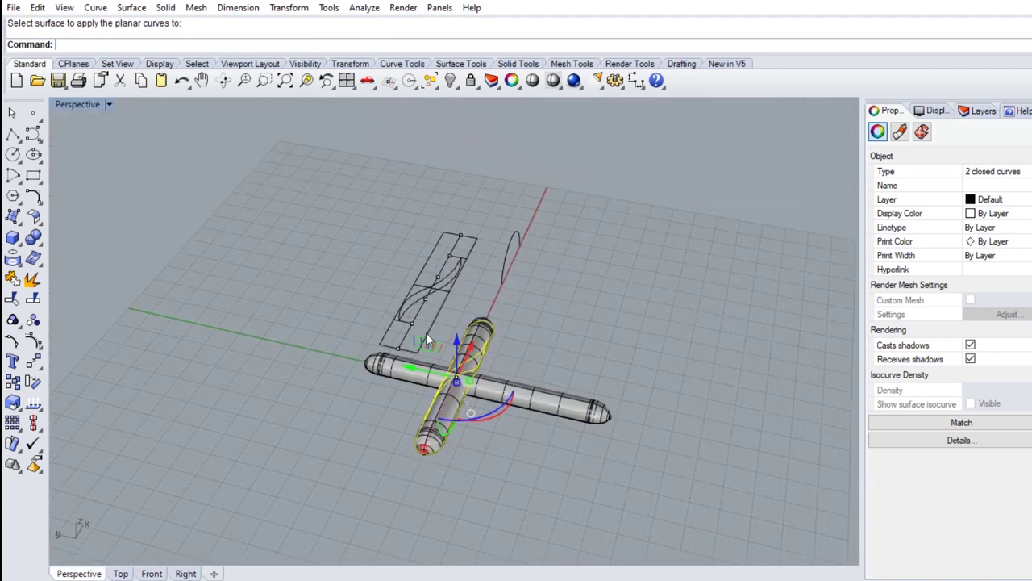
{"action": "left_click", "coordinate": [549, 341]}
{"action": "scroll", "coordinate": [437, 361], "scroll_direction": "up", "scroll_amount": 3}
{"action": "scroll", "coordinate": [447, 386], "scroll_direction": "up", "scroll_amount": 3}
{"action": "mouse_move", "coordinate": [537, 389]}
{"action": "right_mouse_down"}
{"action": "mouse_move", "coordinate": [428, 420]}
{"action": "mouse_move", "coordinate": [482, 407]}
{"action": "right_mouse_up"}
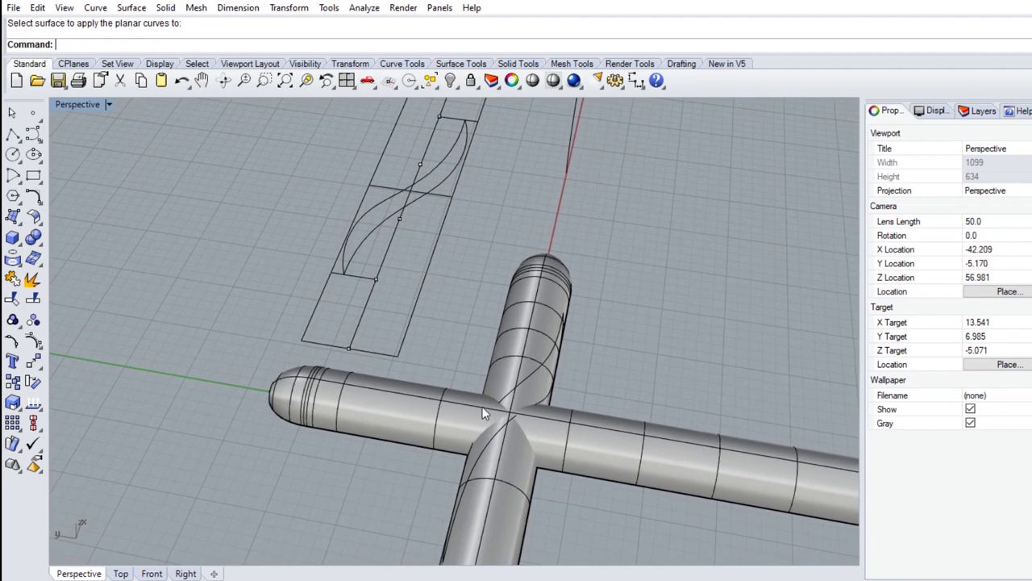
{"action": "left_click", "coordinate": [518, 466]}
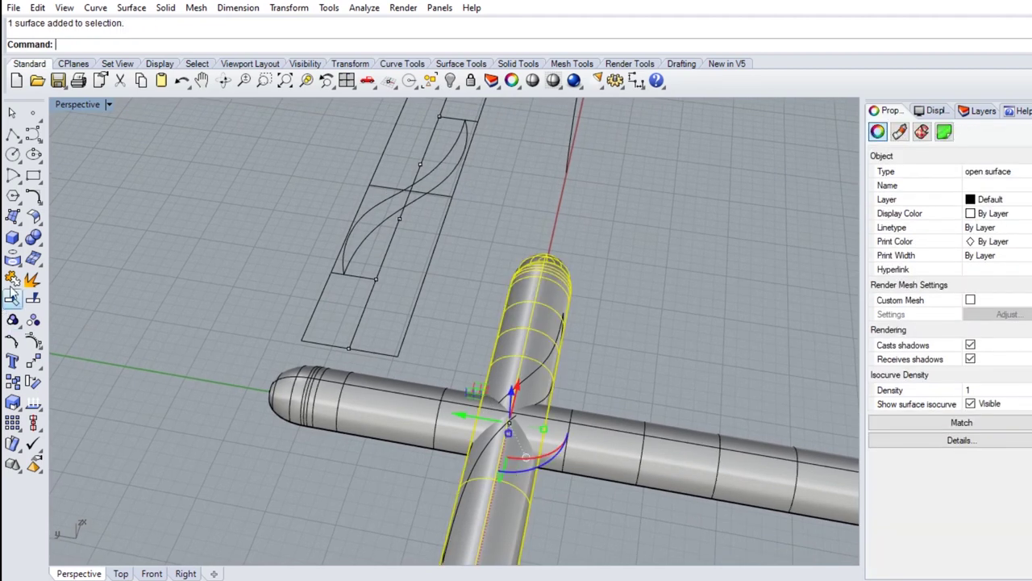
{"action": "left_click", "coordinate": [34, 301]}
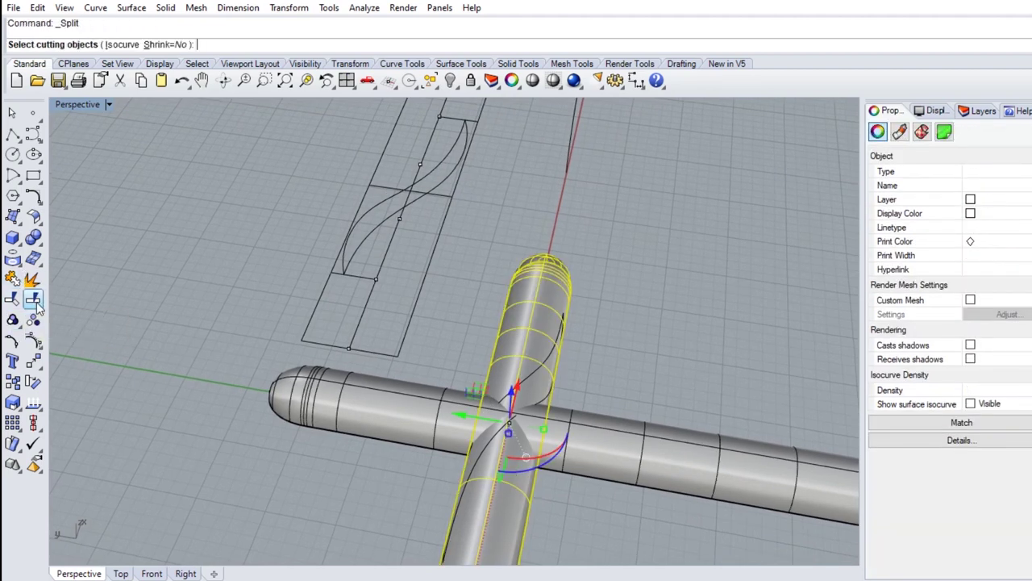
{"action": "left_click", "coordinate": [529, 374]}
{"action": "key", "text": "Return"}
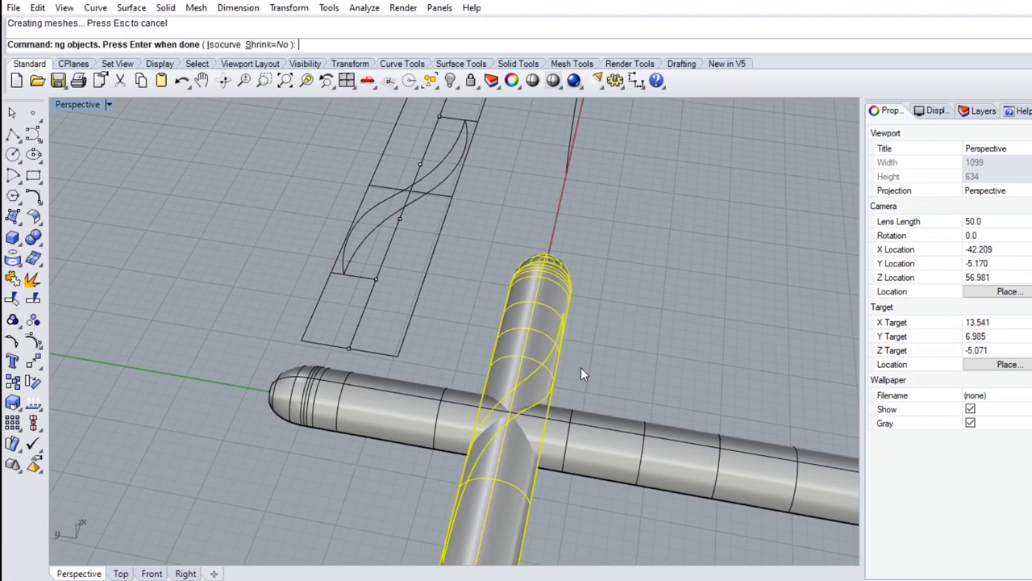
Offset the cut S-shaped piece 0.5 as a solid to form the thick ribbon
{"action": "left_click", "coordinate": [541, 390]}
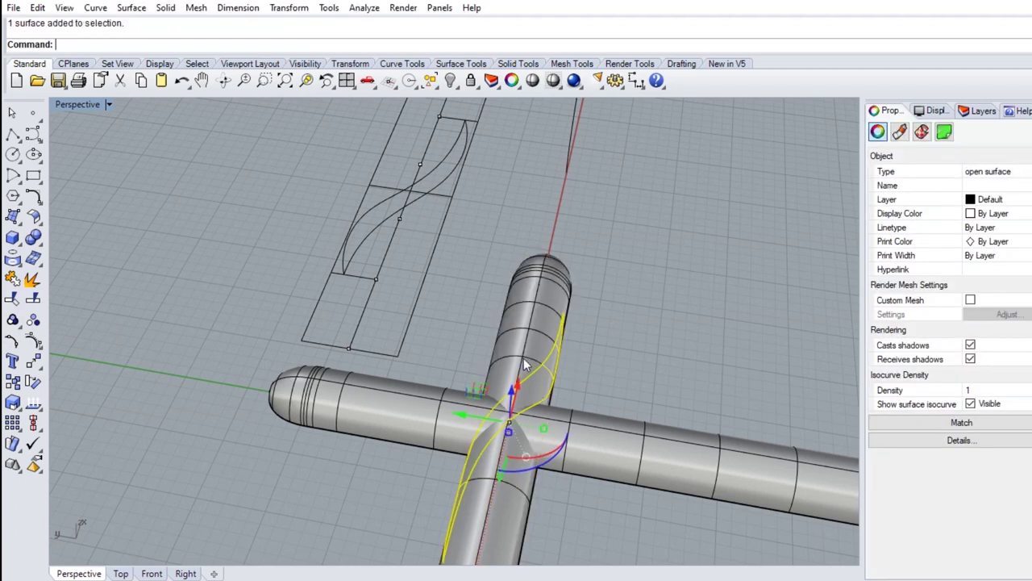
{"action": "left_click", "coordinate": [44, 229]}
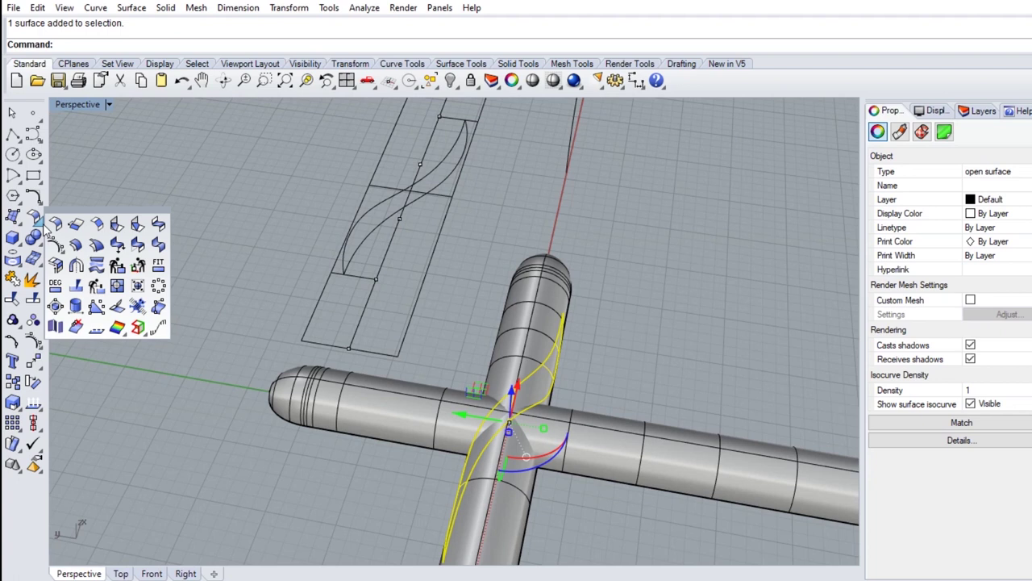
{"action": "left_click", "coordinate": [75, 247]}
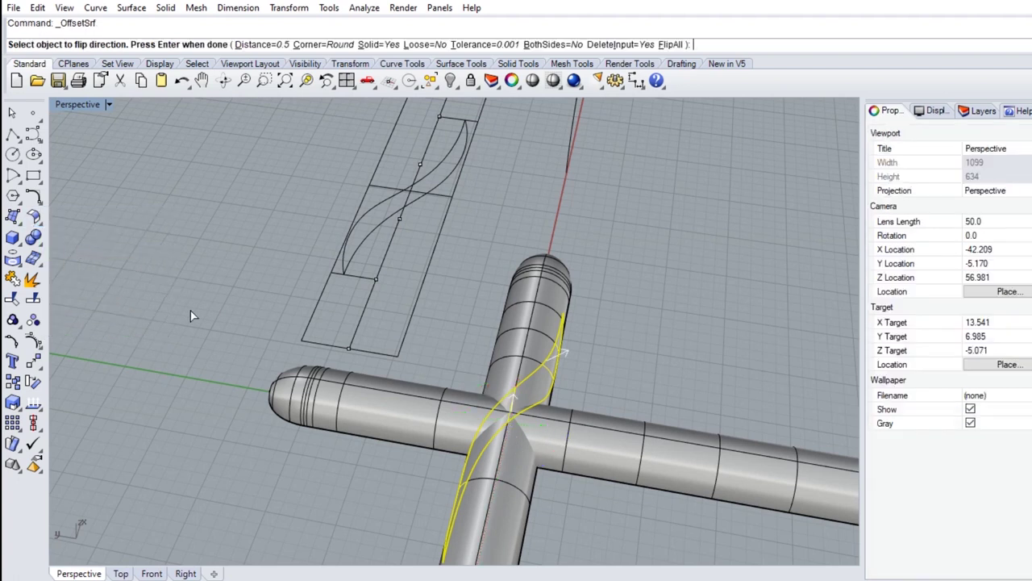
{"action": "key", "text": "Return"}
{"action": "mouse_move", "coordinate": [424, 394]}
{"action": "right_mouse_down"}
{"action": "mouse_move", "coordinate": [285, 401]}
{"action": "mouse_move", "coordinate": [337, 411]}
{"action": "mouse_move", "coordinate": [443, 365]}
{"action": "right_mouse_up"}
{"action": "scroll", "coordinate": [337, 412], "scroll_direction": "up", "scroll_amount": 5}
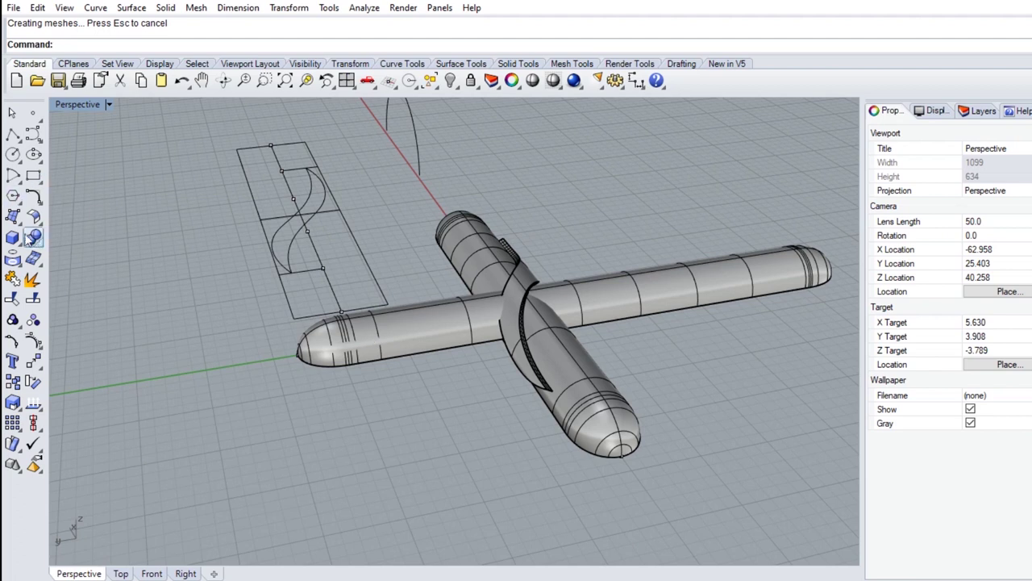
Fillet the S ribbon's two long edges with FilletEdge at radius 0.1
{"action": "left_click", "coordinate": [40, 247]}
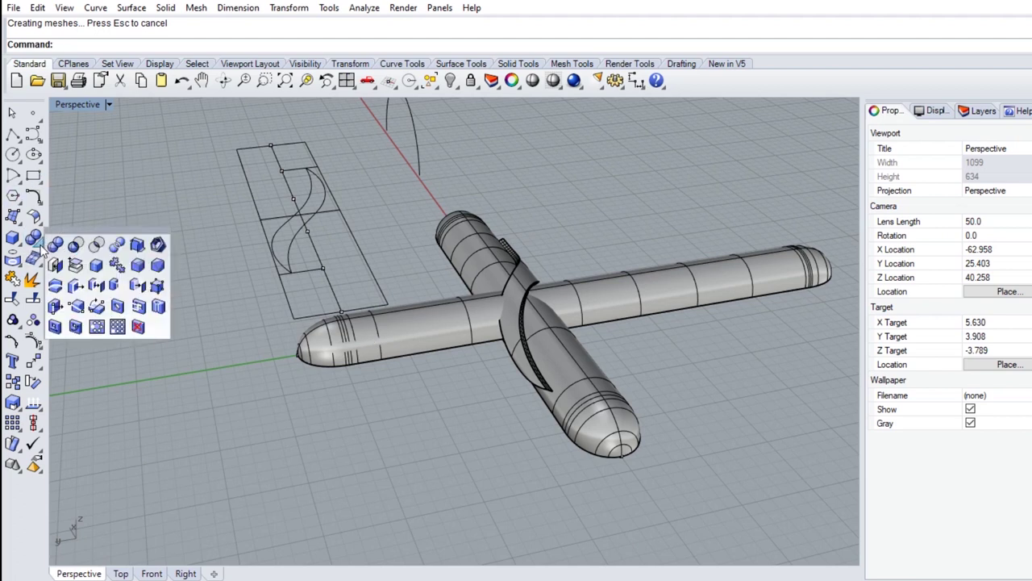
{"action": "left_click", "coordinate": [138, 264]}
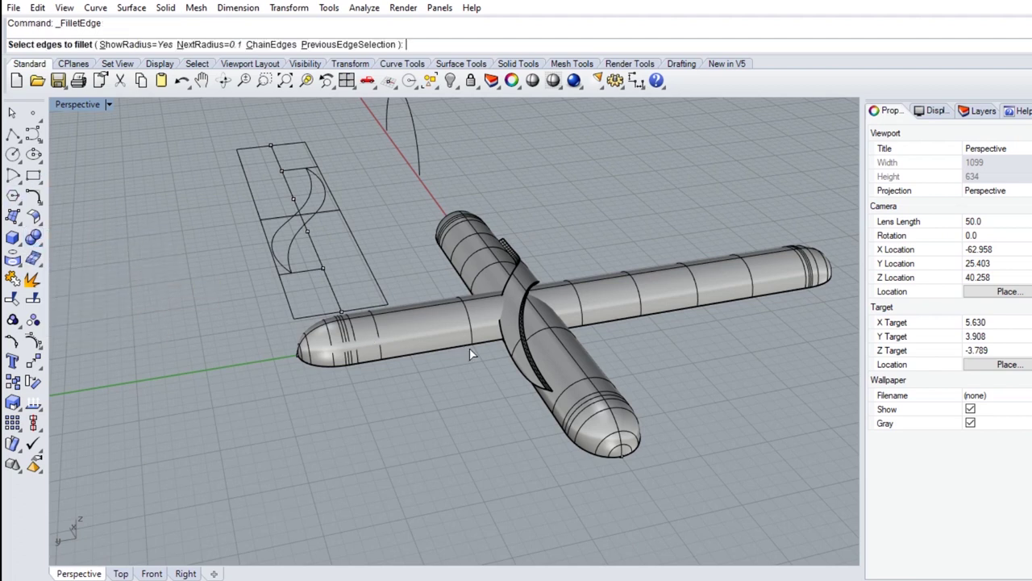
{"action": "scroll", "coordinate": [520, 355], "scroll_direction": "up", "scroll_amount": 3}
{"action": "left_click", "coordinate": [524, 342]}
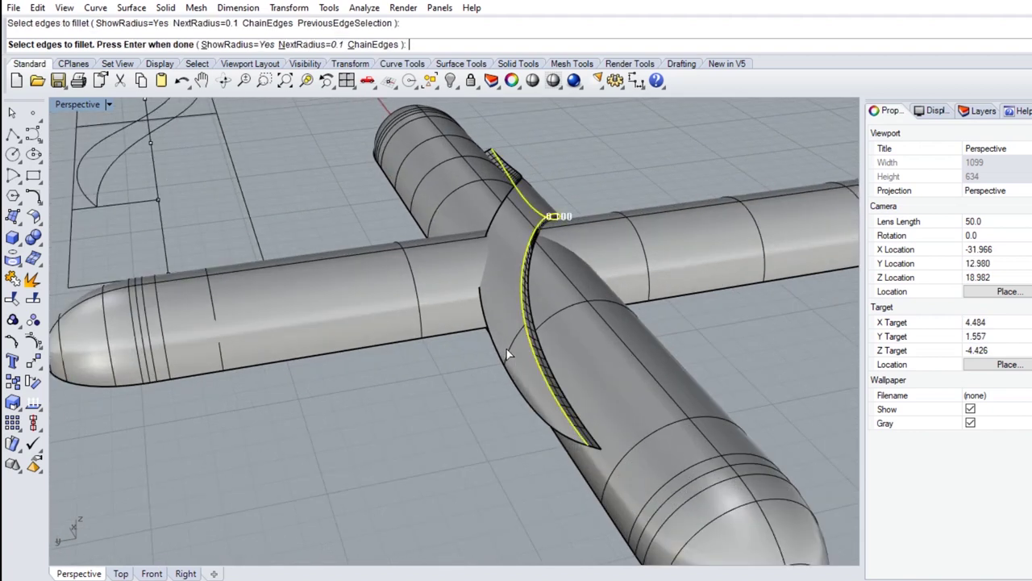
{"action": "left_click", "coordinate": [497, 356]}
{"action": "right_click_drag", "start_coordinate": [536, 295], "coordinate": [371, 344]}
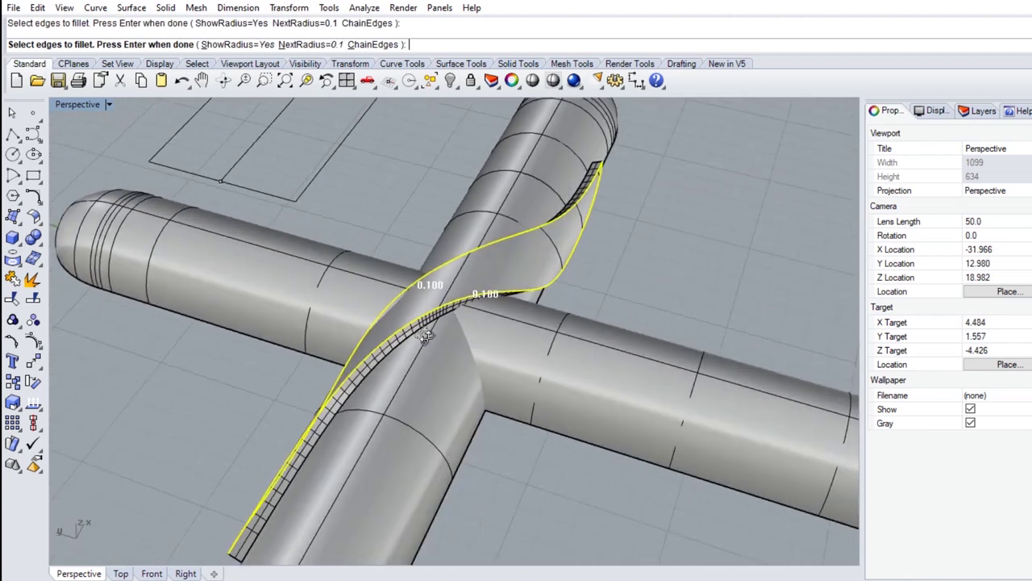
{"action": "key", "text": "Return"}
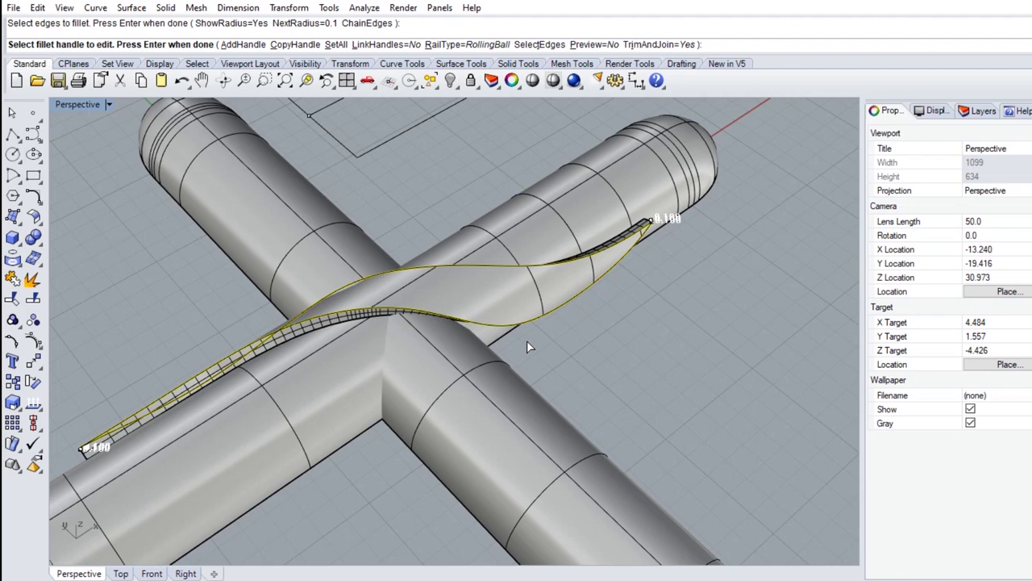
{"action": "key", "text": "Return"}
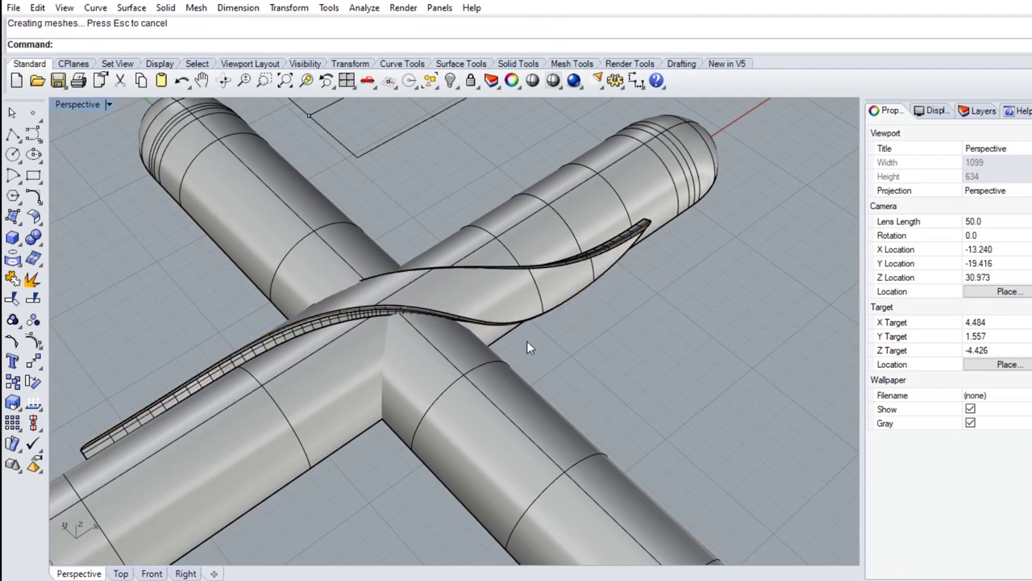
{"action": "mouse_move", "coordinate": [544, 338]}
{"action": "right_mouse_down"}
{"action": "mouse_move", "coordinate": [505, 397]}
{"action": "mouse_move", "coordinate": [494, 267]}
{"action": "right_mouse_up"}
{"action": "scroll", "coordinate": [505, 397], "scroll_direction": "down", "scroll_amount": 5}
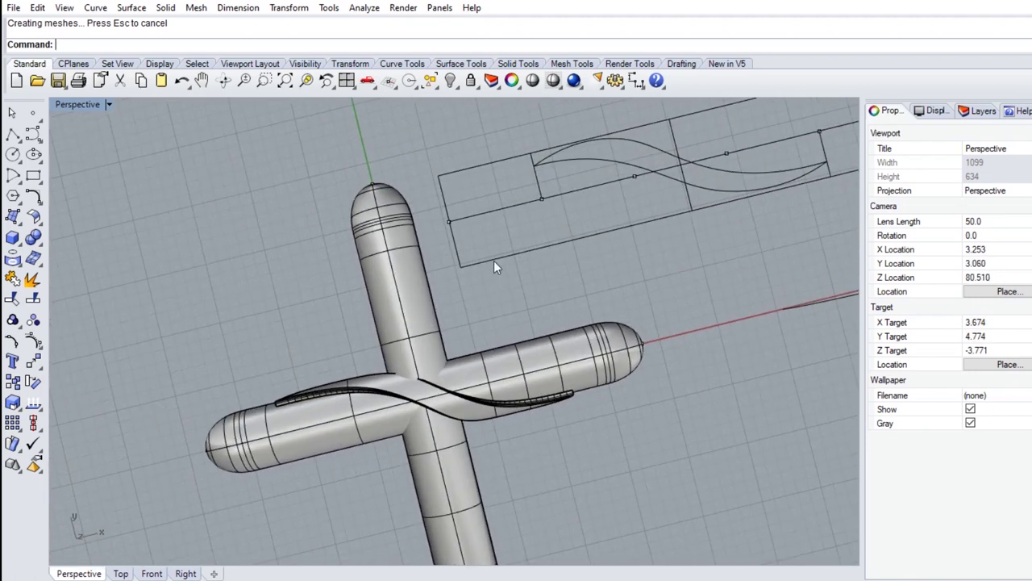
Preview the cross in shaded display and orbit to view it from below
{"action": "left_click", "coordinate": [532, 89]}
{"action": "mouse_move", "coordinate": [460, 380]}
{"action": "right_mouse_down"}
{"action": "mouse_move", "coordinate": [228, 284]}
{"action": "mouse_move", "coordinate": [346, 323]}
{"action": "mouse_move", "coordinate": [455, 280]}
{"action": "mouse_move", "coordinate": [583, 347]}
{"action": "mouse_move", "coordinate": [604, 341]}
{"action": "mouse_move", "coordinate": [282, 441]}
{"action": "mouse_move", "coordinate": [250, 424]}
{"action": "right_mouse_up"}
{"action": "scroll", "coordinate": [458, 270], "scroll_direction": "up", "scroll_amount": 2}
{"action": "scroll", "coordinate": [458, 271], "scroll_direction": "up", "scroll_amount": 2}
{"action": "scroll", "coordinate": [282, 361], "scroll_direction": "down", "scroll_amount": 2}
{"action": "mouse_move", "coordinate": [282, 361]}
{"action": "right_mouse_down"}
{"action": "mouse_move", "coordinate": [218, 408]}
{"action": "mouse_move", "coordinate": [172, 324]}
{"action": "mouse_move", "coordinate": [222, 292]}
{"action": "mouse_move", "coordinate": [274, 278]}
{"action": "mouse_move", "coordinate": [165, 385]}
{"action": "right_mouse_up"}
{"action": "scroll", "coordinate": [173, 315], "scroll_direction": "down", "scroll_amount": 1}
{"action": "scroll", "coordinate": [174, 304], "scroll_direction": "down", "scroll_amount": 2}
{"action": "scroll", "coordinate": [164, 385], "scroll_direction": "up", "scroll_amount": 2}
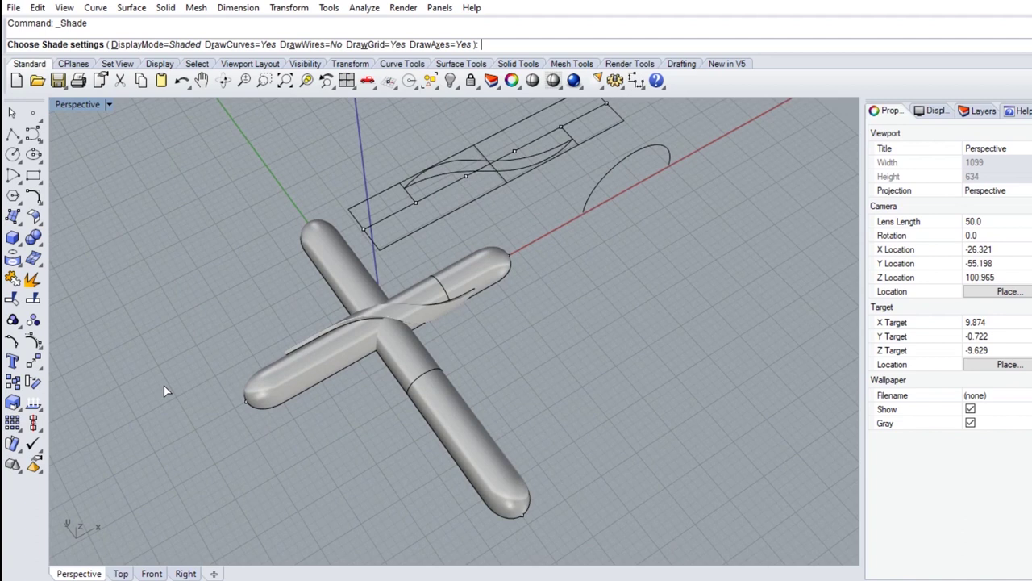
{"action": "scroll", "coordinate": [164, 385], "scroll_direction": "up", "scroll_amount": 1}
{"action": "right_click_drag", "start_coordinate": [339, 432], "coordinate": [423, 253]}
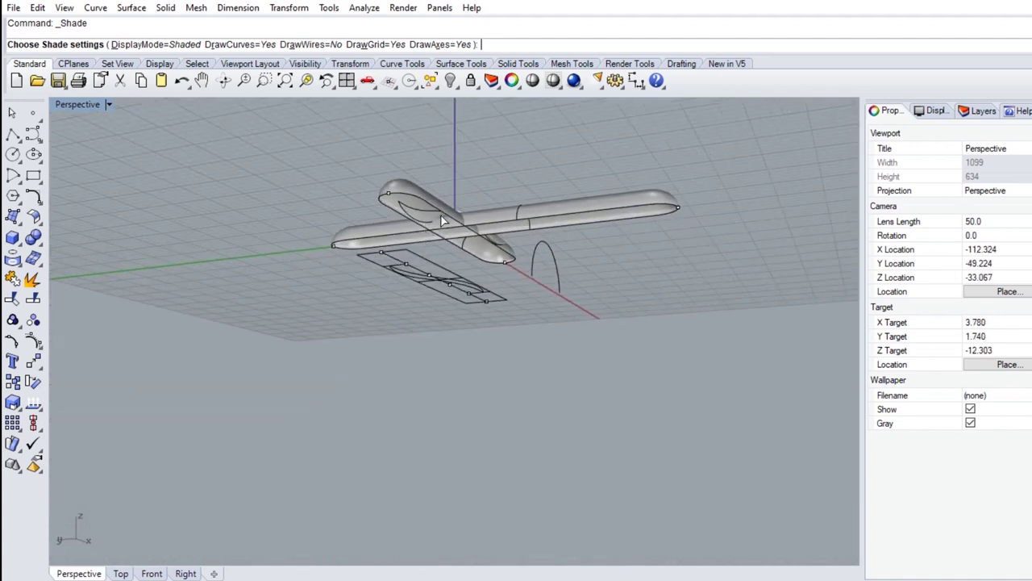
Select the tube surface from the overlapping candidates and apply Cap Planar Holes to it
{"action": "left_click", "coordinate": [409, 199]}
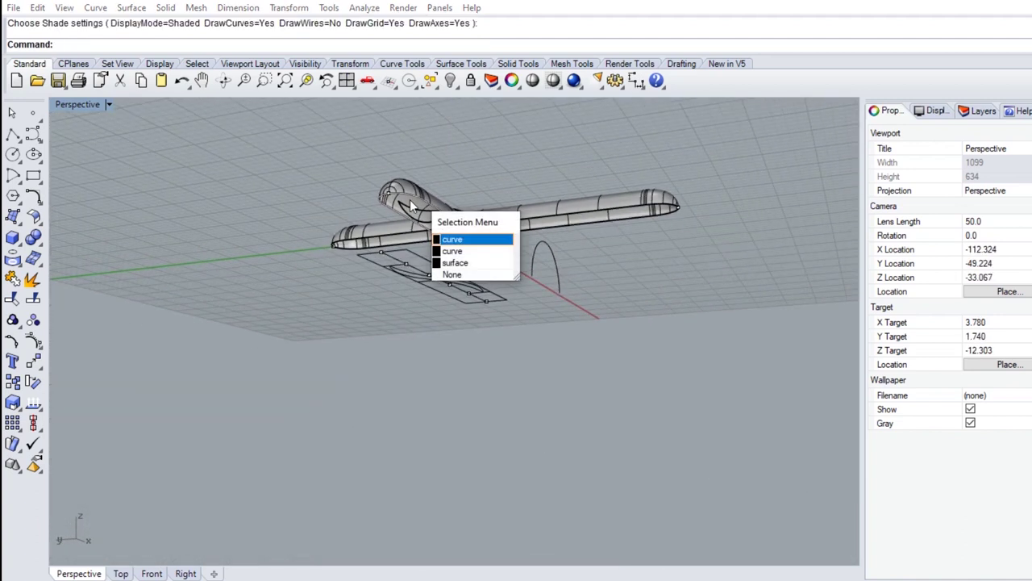
{"action": "left_click", "coordinate": [455, 262]}
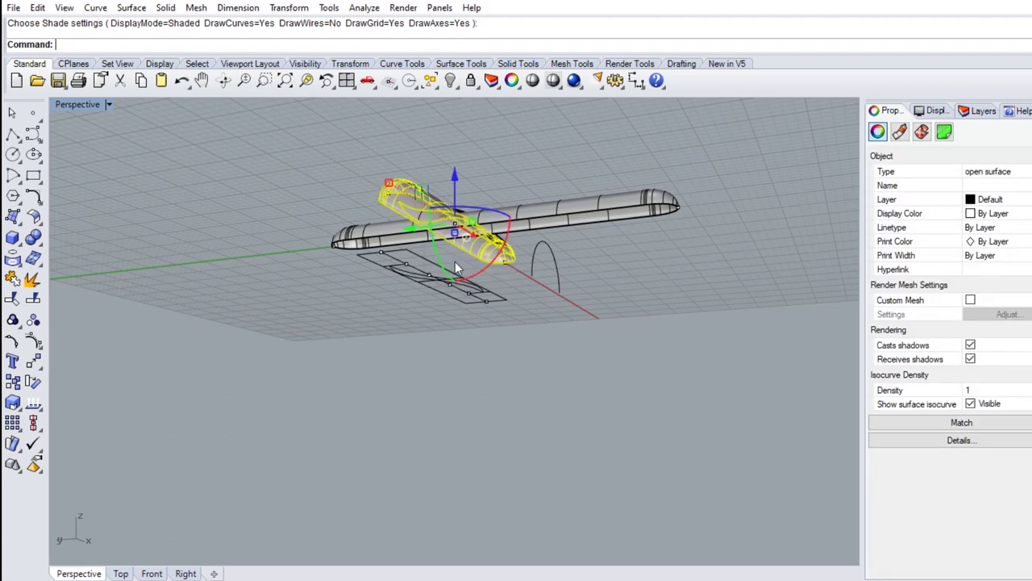
{"action": "left_click", "coordinate": [34, 238]}
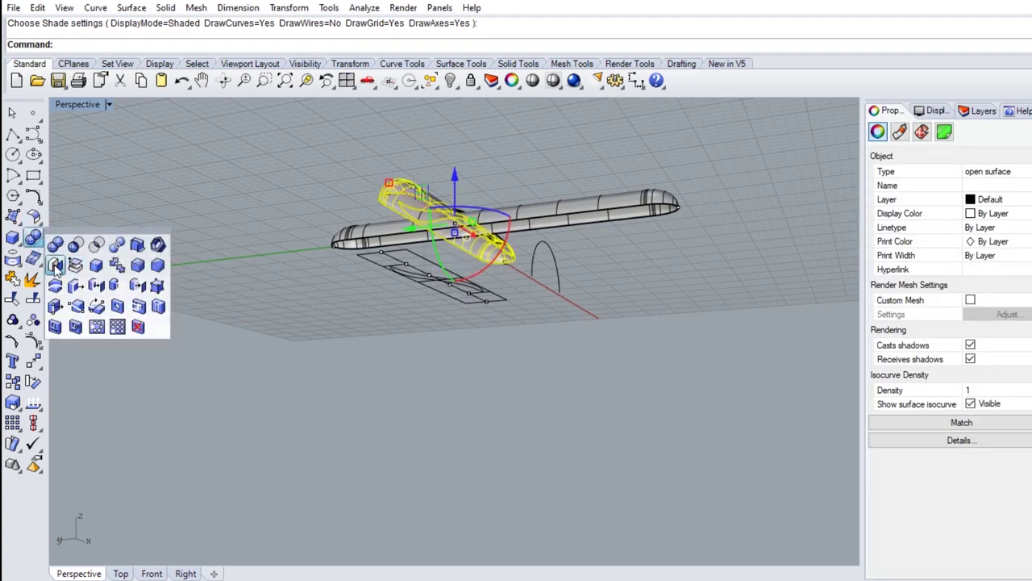
{"action": "left_click", "coordinate": [63, 267]}
{"action": "left_click", "coordinate": [579, 258]}
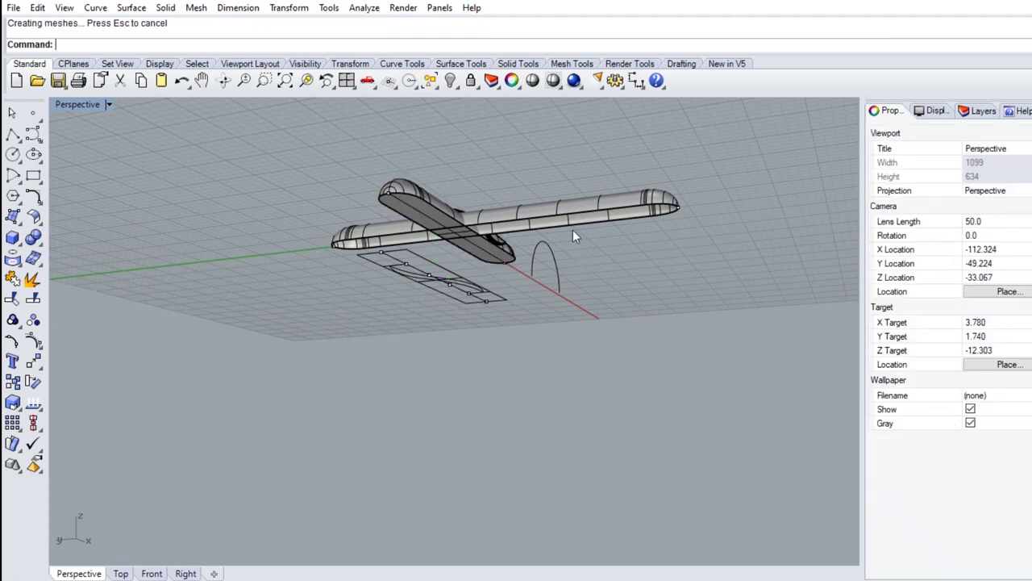
{"action": "left_click", "coordinate": [570, 221]}
Finish capping the remaining openings and clear the selection
{"action": "key", "text": "Return"}
{"action": "left_click", "coordinate": [582, 250]}
{"action": "right_click_drag", "start_coordinate": [582, 251], "coordinate": [190, 139]}
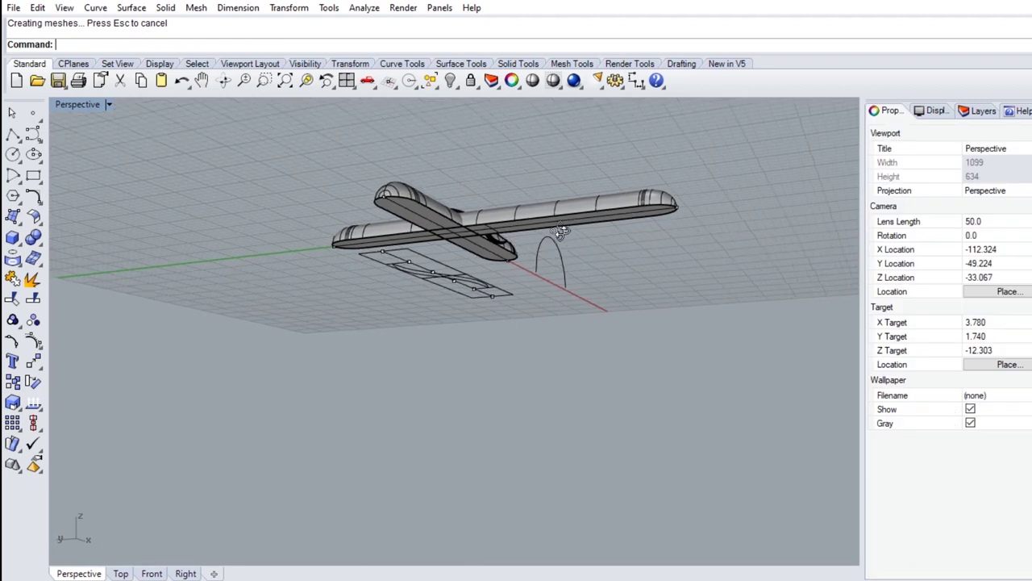
Maximise and recentre the Top view, then switch it to Shaded display
{"action": "double_click", "coordinate": [84, 105]}
{"action": "right_click_drag", "start_coordinate": [196, 186], "coordinate": [260, 218]}
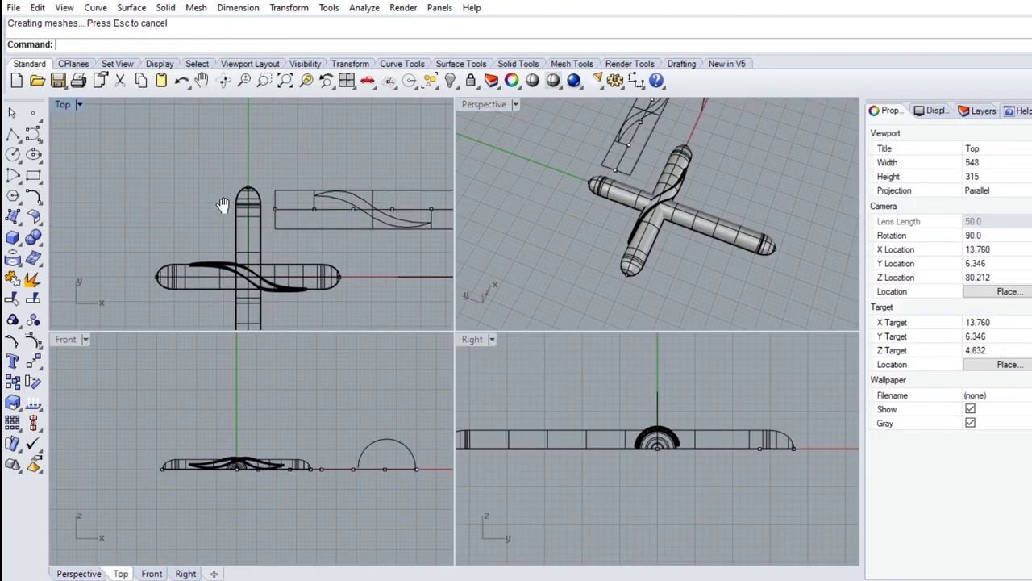
{"action": "double_click", "coordinate": [65, 105]}
{"action": "right_click_drag", "start_coordinate": [393, 279], "coordinate": [358, 233]}
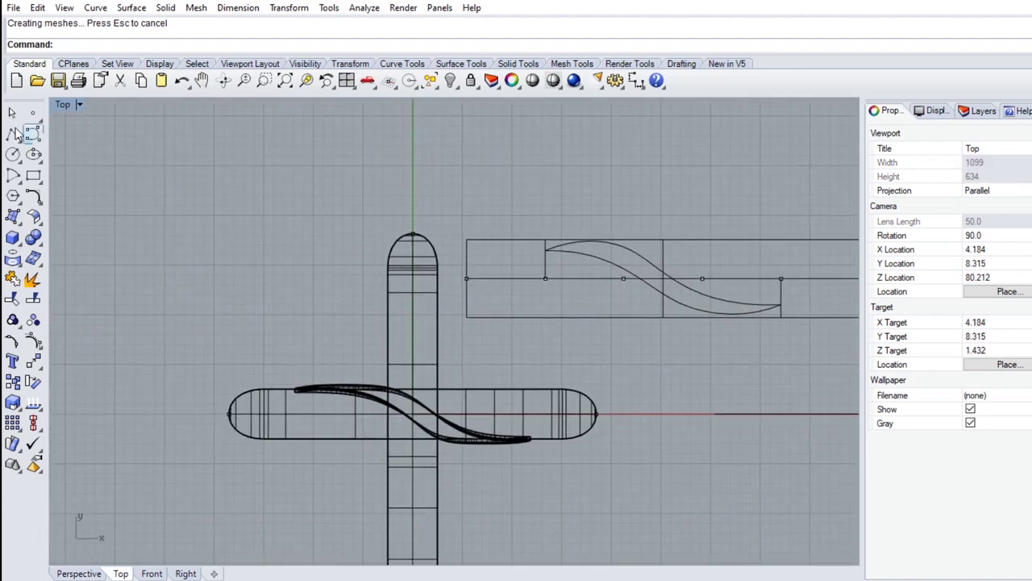
{"action": "left_click", "coordinate": [78, 104]}
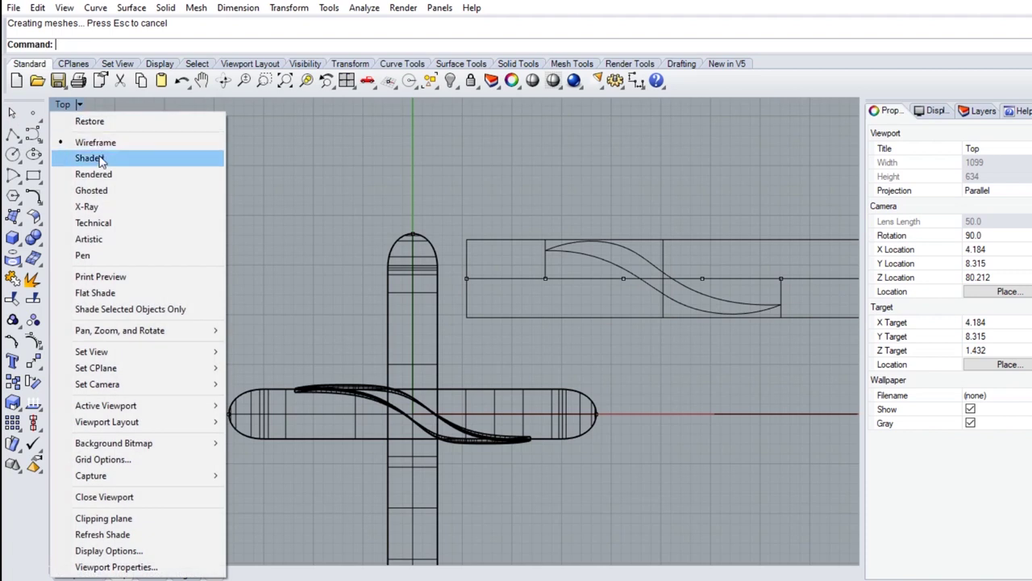
{"action": "left_click", "coordinate": [100, 157]}
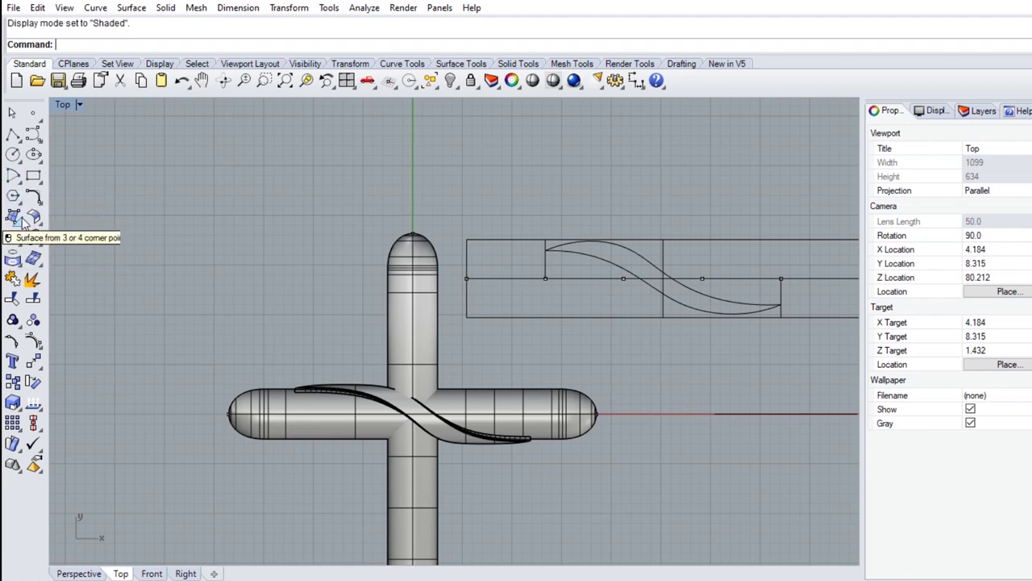
Create a torus centred just above the vertical arm's tip, picking its two radii
{"action": "left_click", "coordinate": [13, 238]}
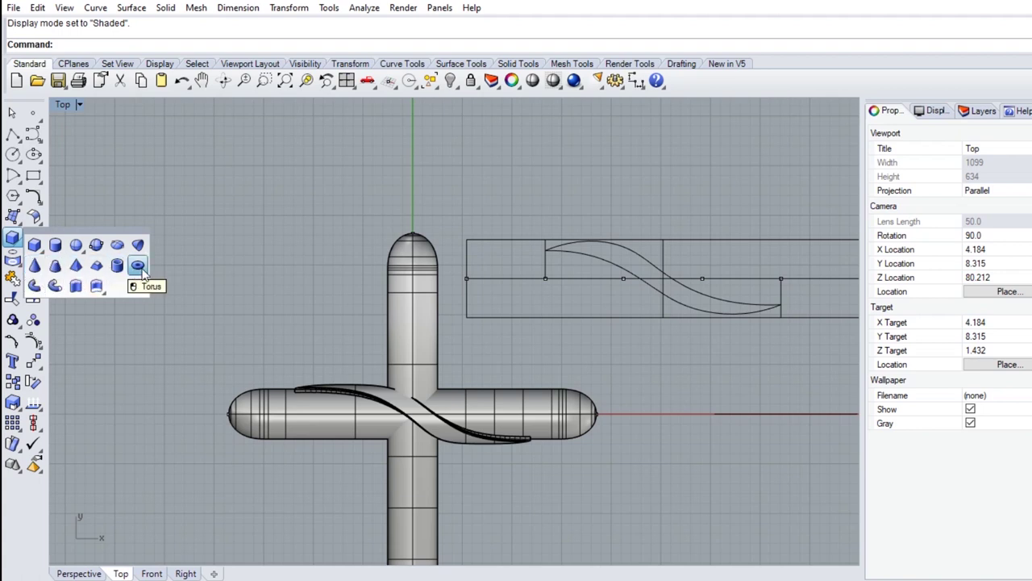
{"action": "left_click", "coordinate": [138, 266]}
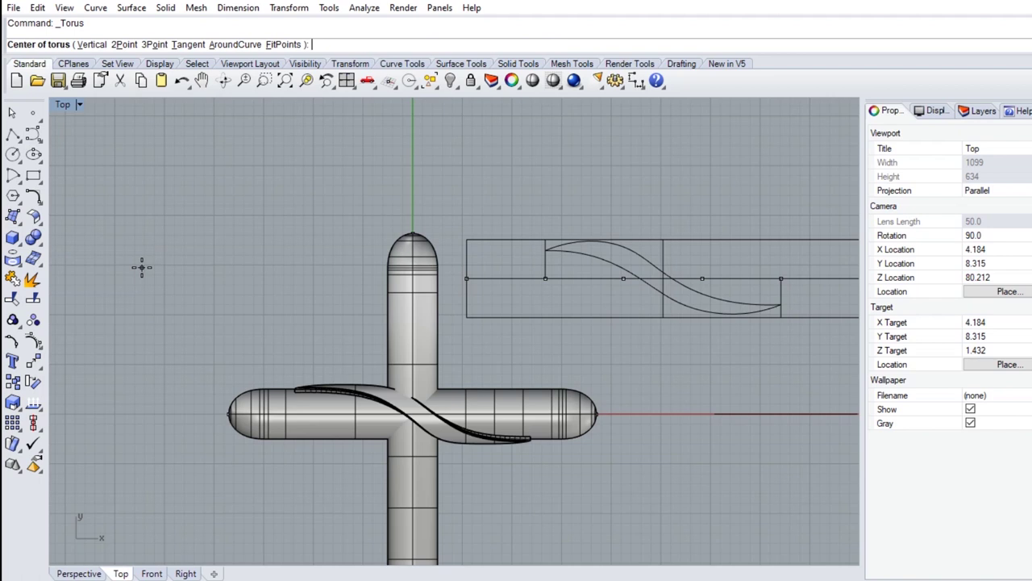
{"action": "left_click", "coordinate": [411, 200]}
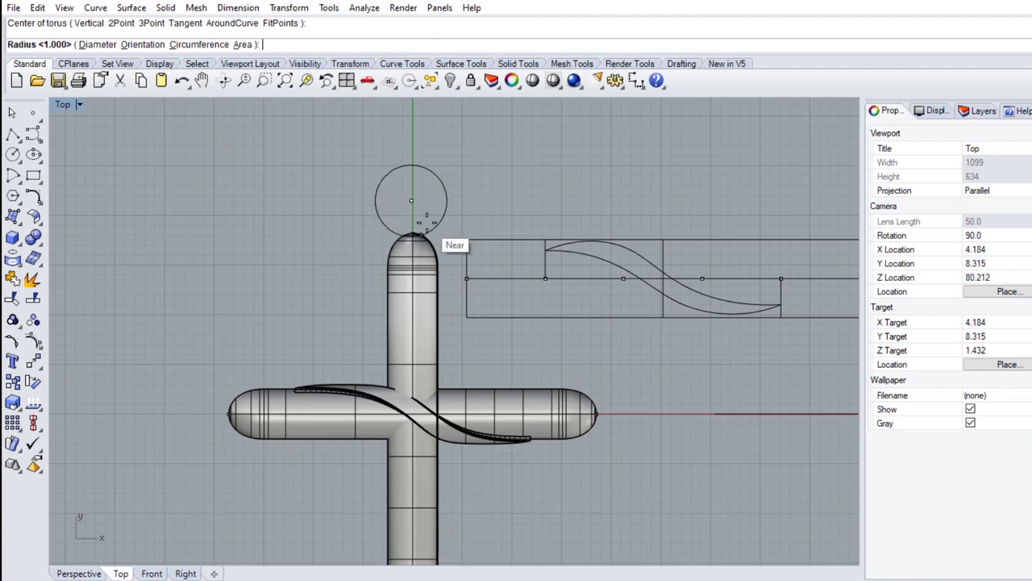
{"action": "left_click", "coordinate": [426, 232]}
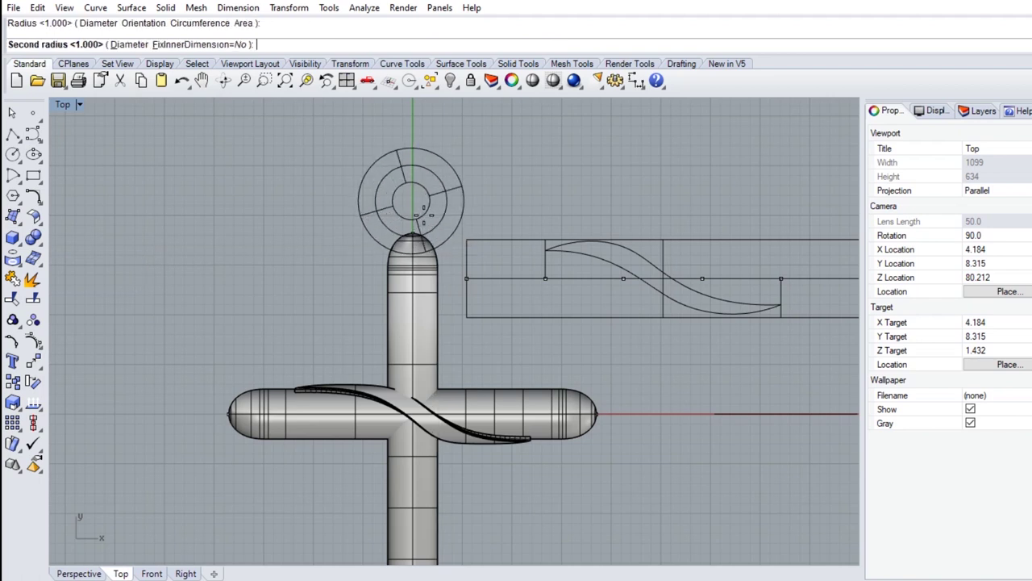
{"action": "left_click", "coordinate": [421, 219]}
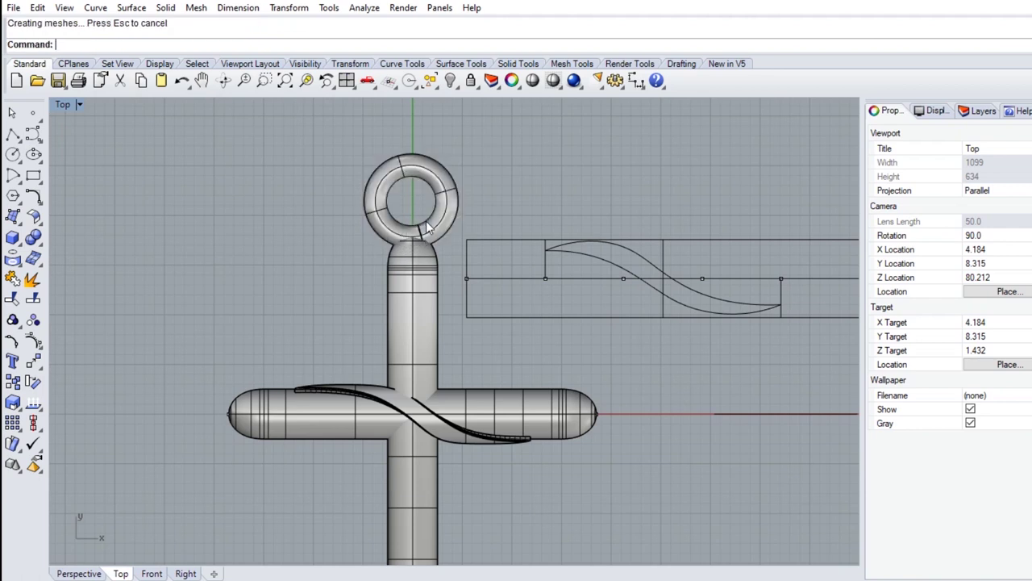
Shrink the torus with the gumball and move it down onto the arm's tip
{"action": "left_click", "coordinate": [395, 184]}
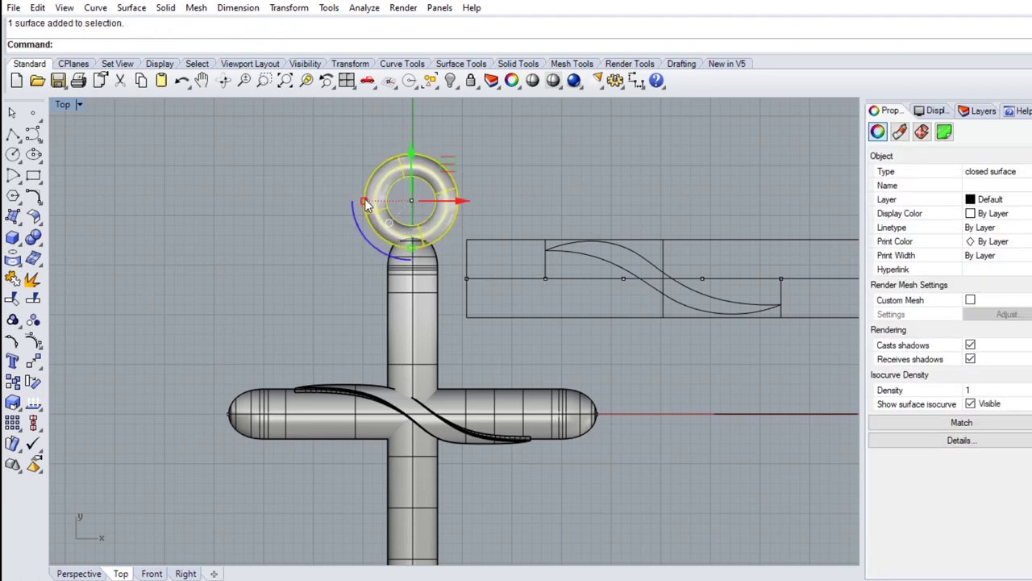
{"action": "left_click_drag", "start_coordinate": [364, 202], "coordinate": [377, 205]}
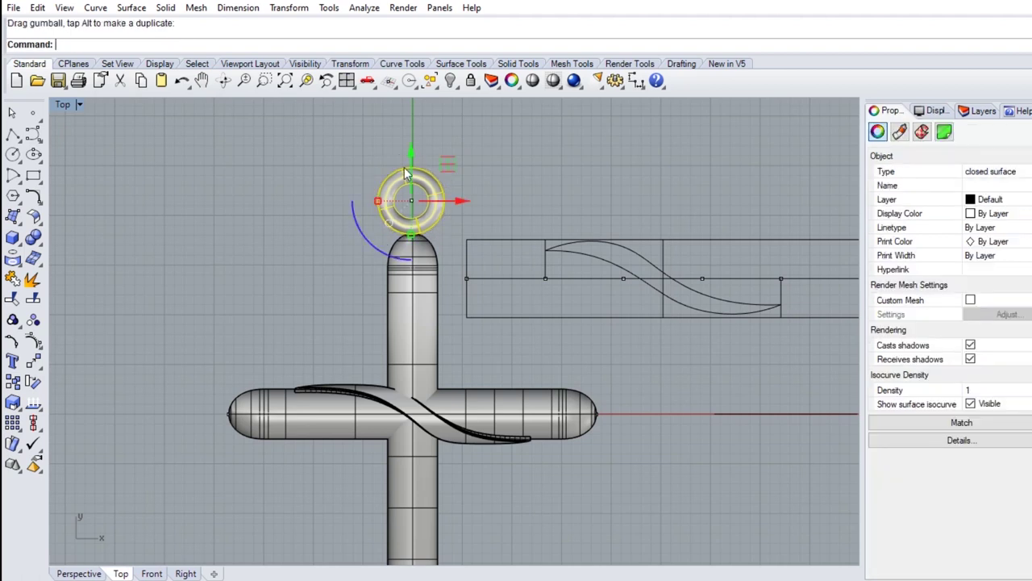
{"action": "left_click_drag", "start_coordinate": [377, 201], "coordinate": [382, 202]}
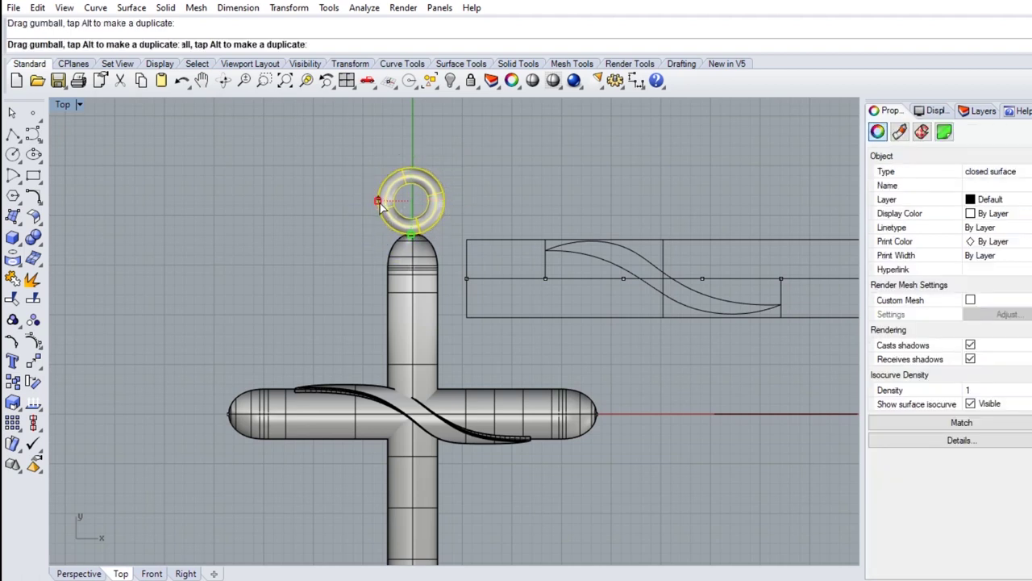
{"action": "left_click_drag", "start_coordinate": [411, 157], "coordinate": [391, 211]}
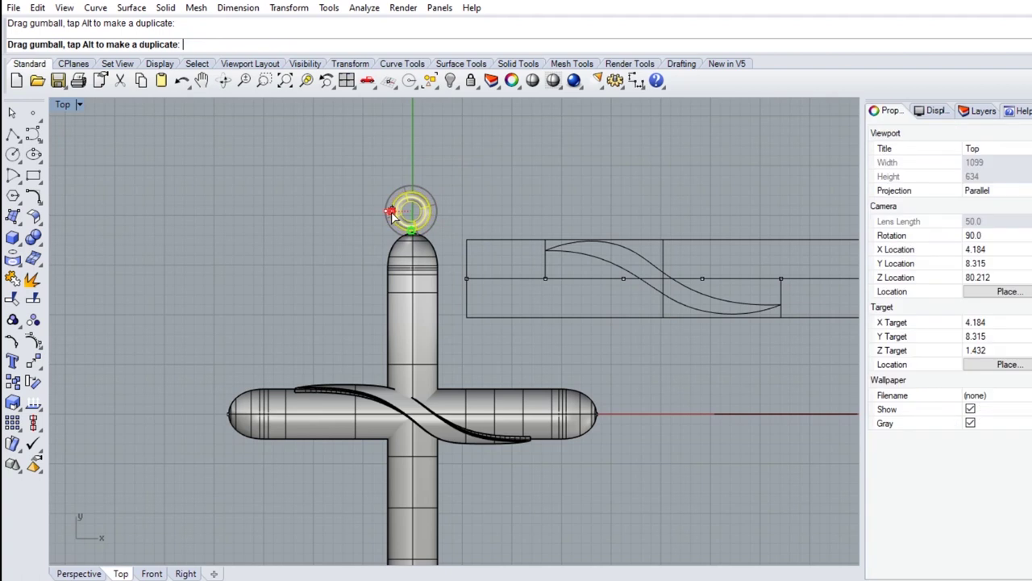
{"action": "left_click_drag", "start_coordinate": [449, 175], "coordinate": [449, 184]}
{"action": "left_click_drag", "start_coordinate": [448, 184], "coordinate": [449, 185]}
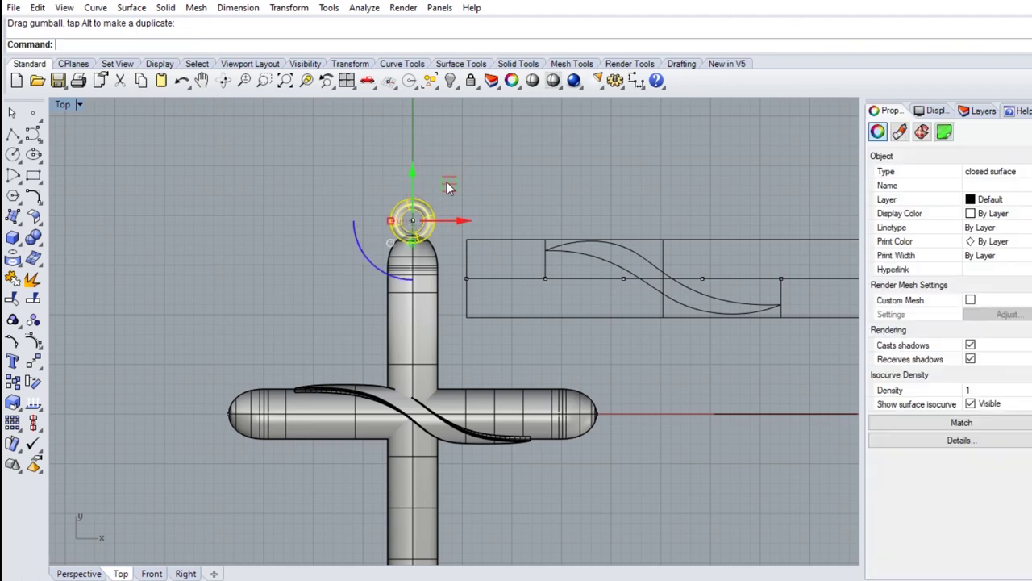
{"action": "left_click", "coordinate": [450, 185]}
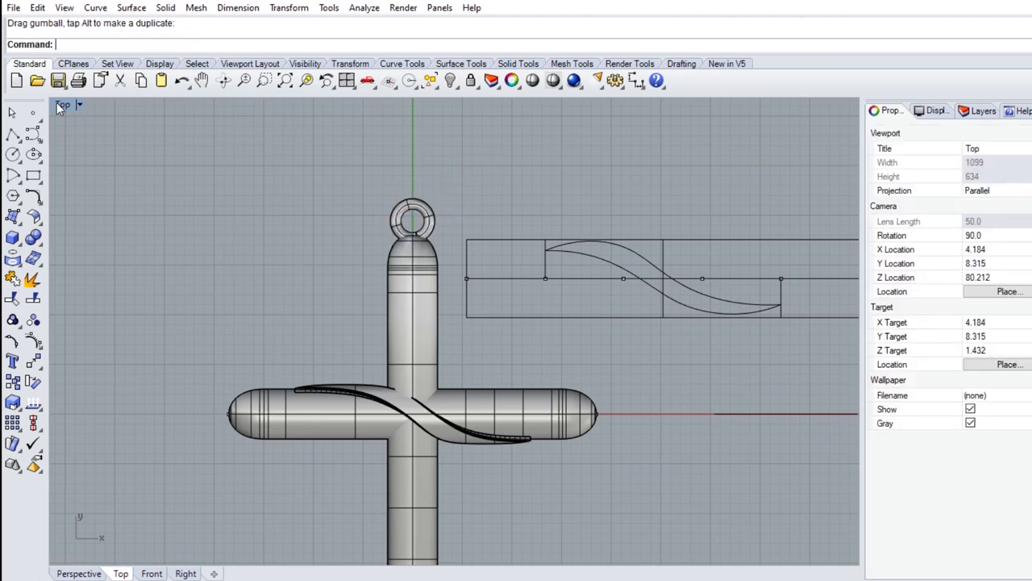
Restore the four-view layout and raise the ring level with the tube's centre
{"action": "double_click", "coordinate": [59, 106]}
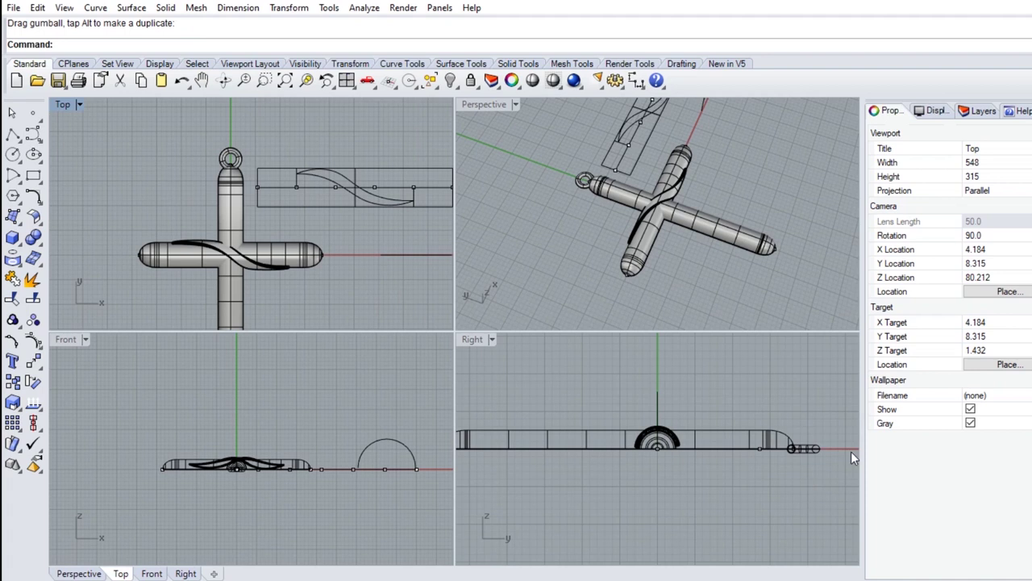
{"action": "left_click", "coordinate": [811, 449]}
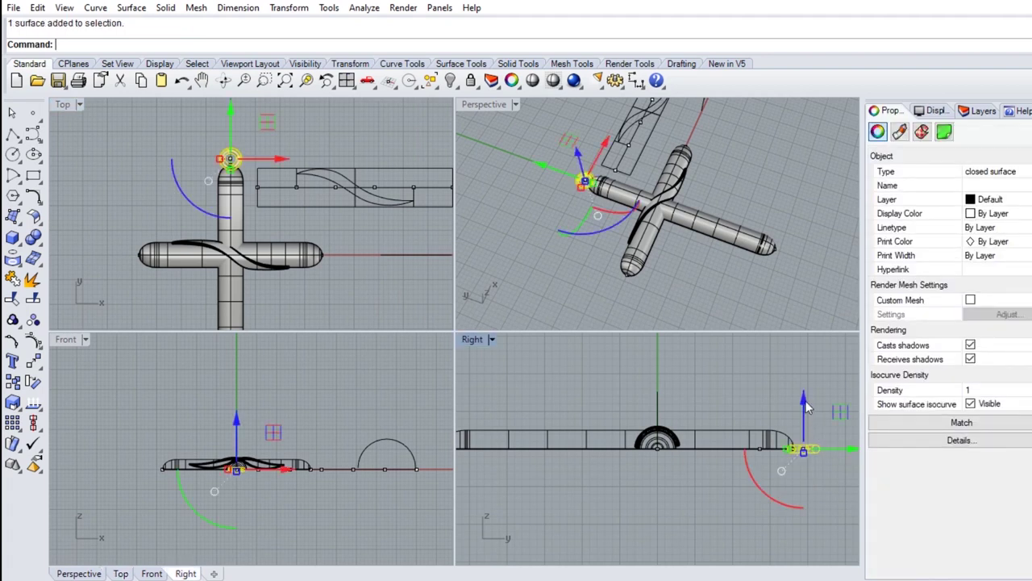
{"action": "left_click_drag", "start_coordinate": [807, 407], "coordinate": [821, 456]}
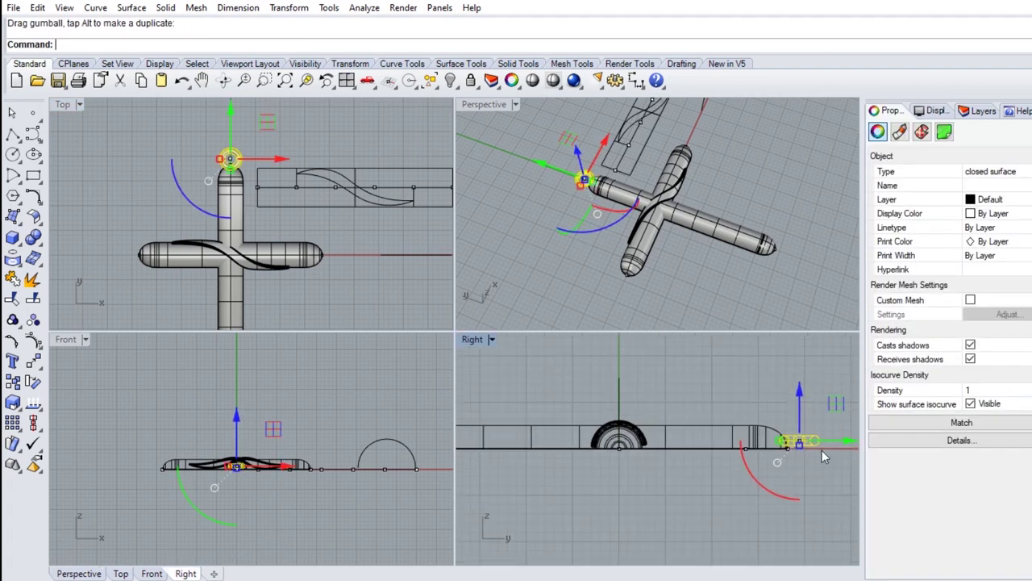
{"action": "scroll", "coordinate": [814, 440], "scroll_direction": "up", "scroll_amount": 3}
{"action": "left_click_drag", "start_coordinate": [764, 385], "coordinate": [764, 389]}
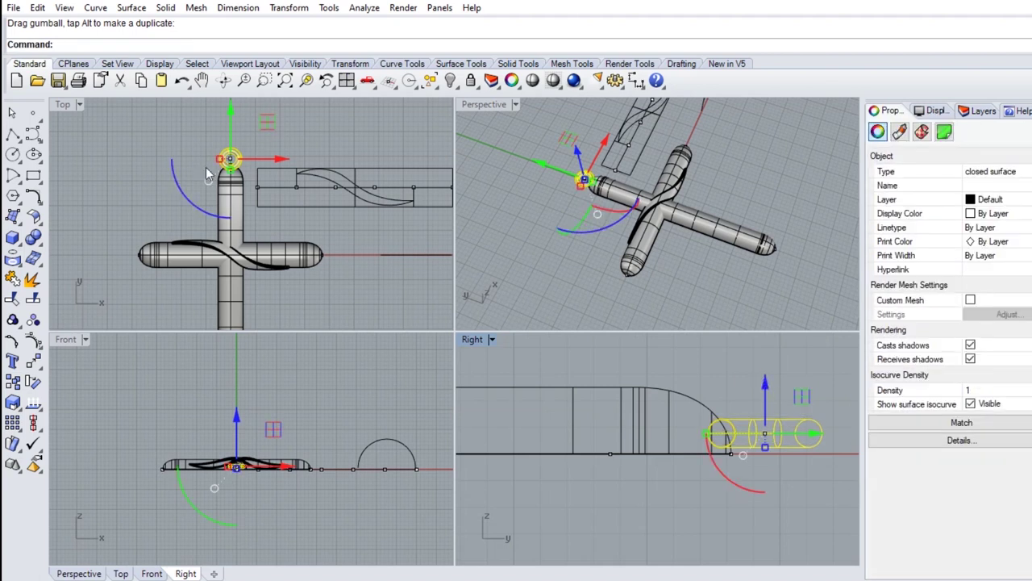
{"action": "left_click", "coordinate": [230, 142]}
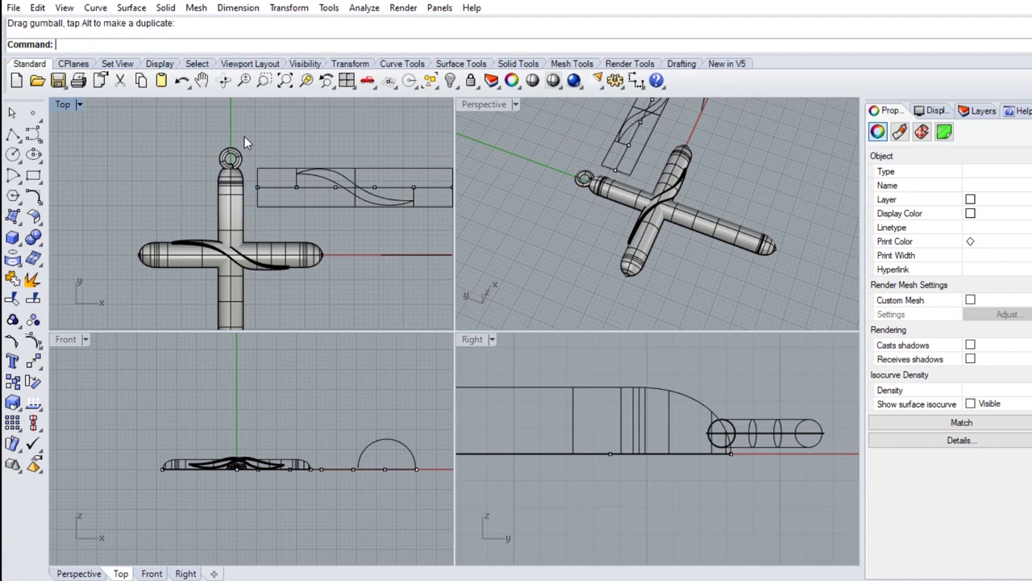
Nudge the ring along the arm so it slightly overlaps the rounded tip
{"action": "scroll", "coordinate": [230, 150], "scroll_direction": "up", "scroll_amount": 3}
{"action": "scroll", "coordinate": [229, 153], "scroll_direction": "up", "scroll_amount": 3}
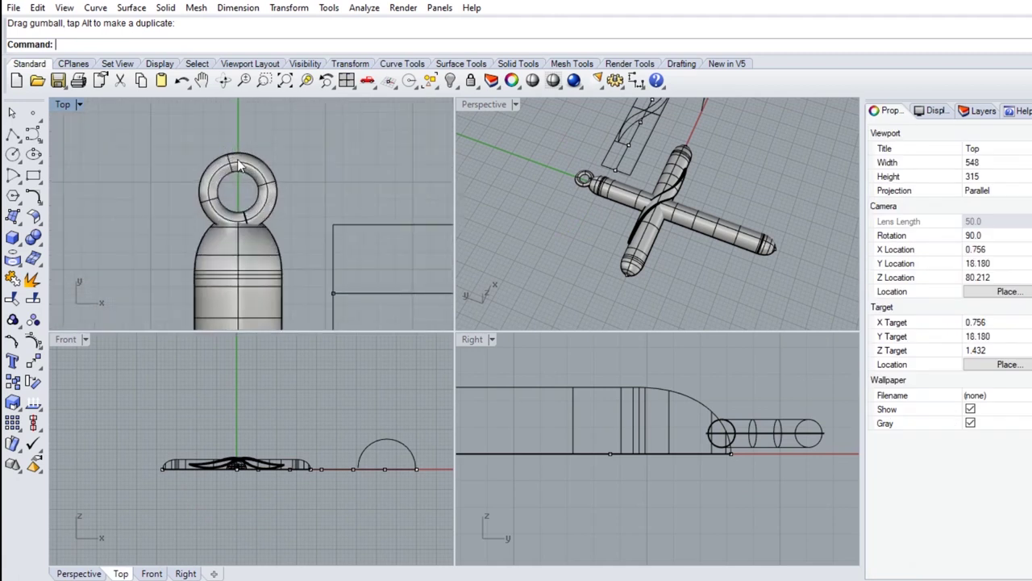
{"action": "left_click", "coordinate": [239, 165]}
{"action": "left_click_drag", "start_coordinate": [246, 149], "coordinate": [246, 150]}
{"action": "left_click", "coordinate": [323, 148]}
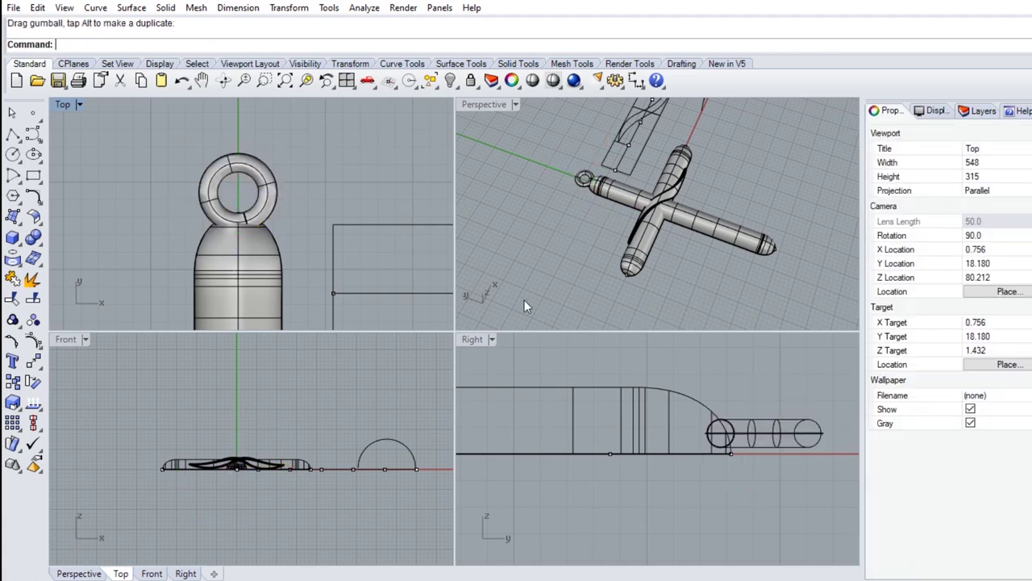
{"action": "scroll", "coordinate": [524, 300], "scroll_direction": "down", "scroll_amount": 3}
{"action": "scroll", "coordinate": [595, 388], "scroll_direction": "down", "scroll_amount": 2}
{"action": "scroll", "coordinate": [598, 383], "scroll_direction": "down", "scroll_amount": 2}
{"action": "right_click_drag", "start_coordinate": [599, 383], "coordinate": [603, 432]}
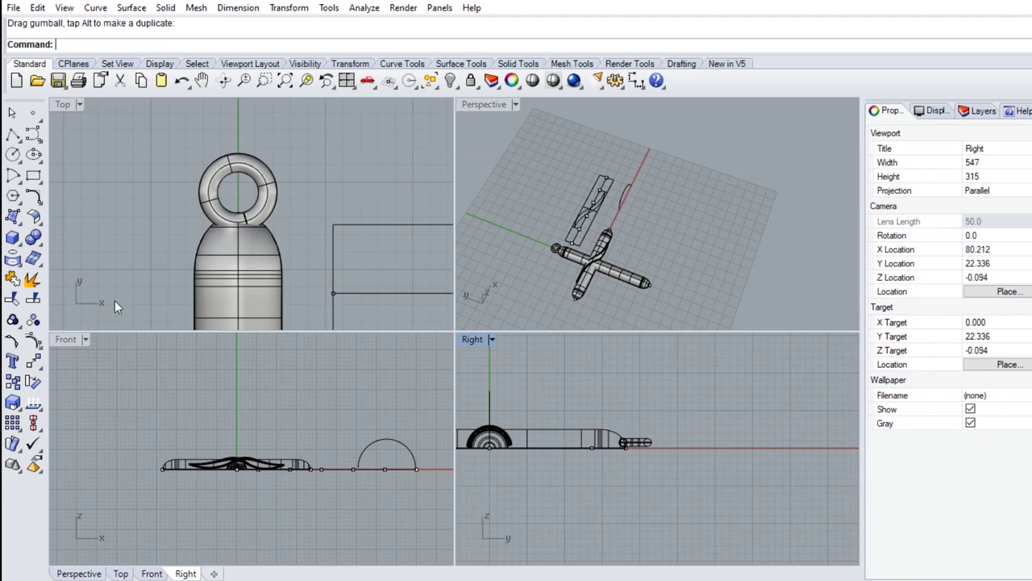
Draw a circle beyond the bail in the Right view and squash it into a flat oval
{"action": "left_click", "coordinate": [12, 154]}
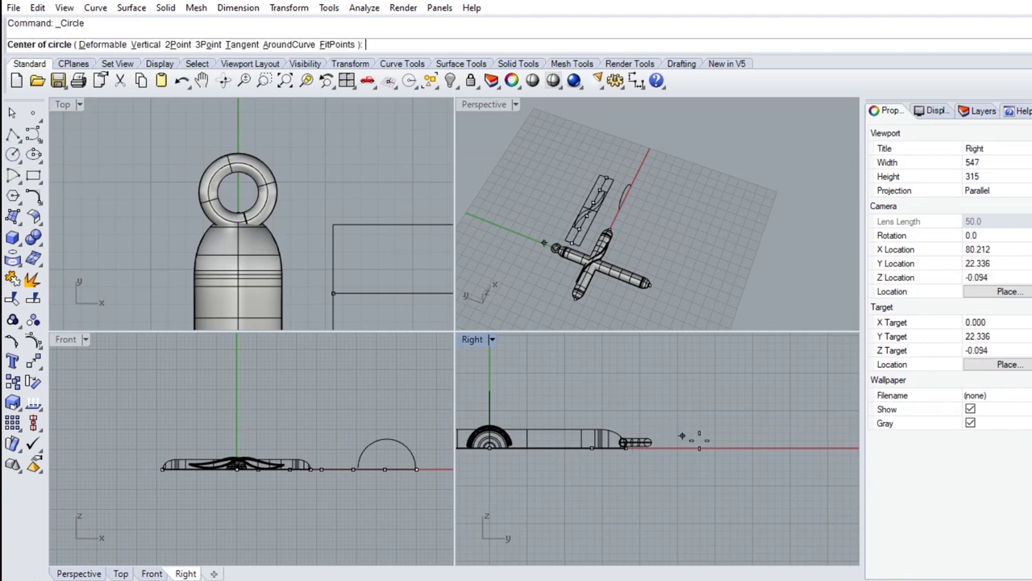
{"action": "left_click", "coordinate": [712, 436]}
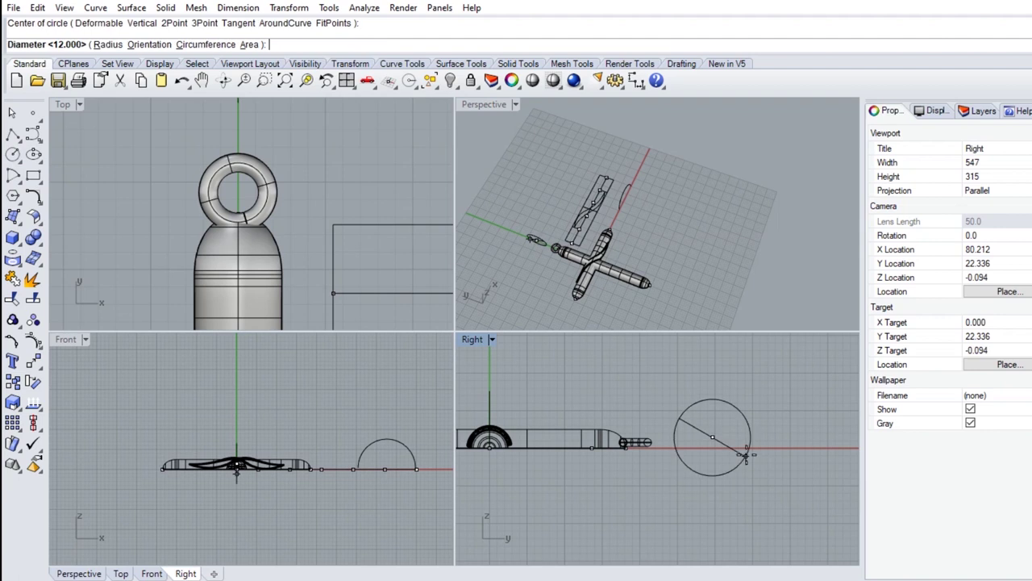
{"action": "left_click", "coordinate": [784, 440]}
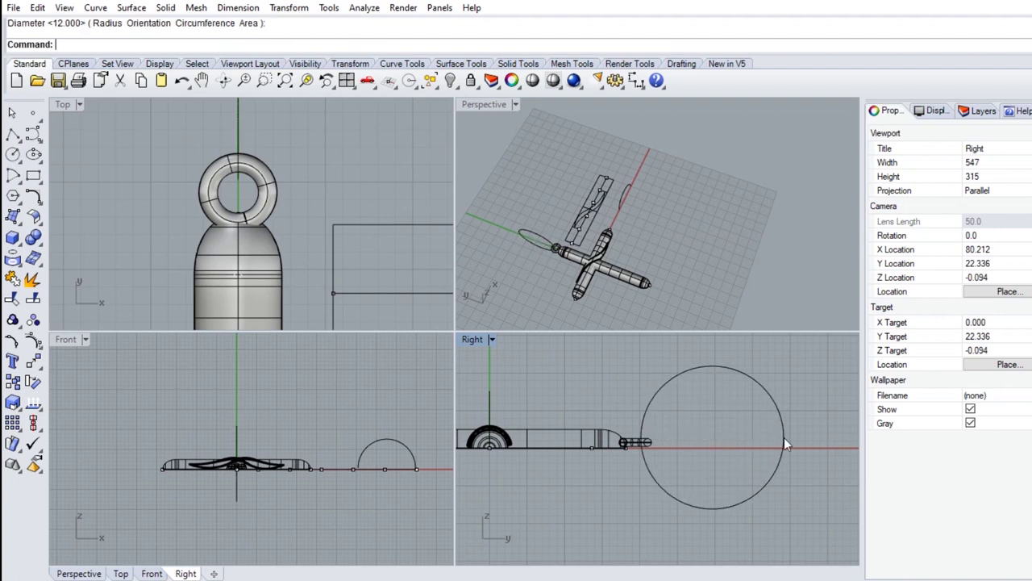
{"action": "left_click", "coordinate": [746, 371]}
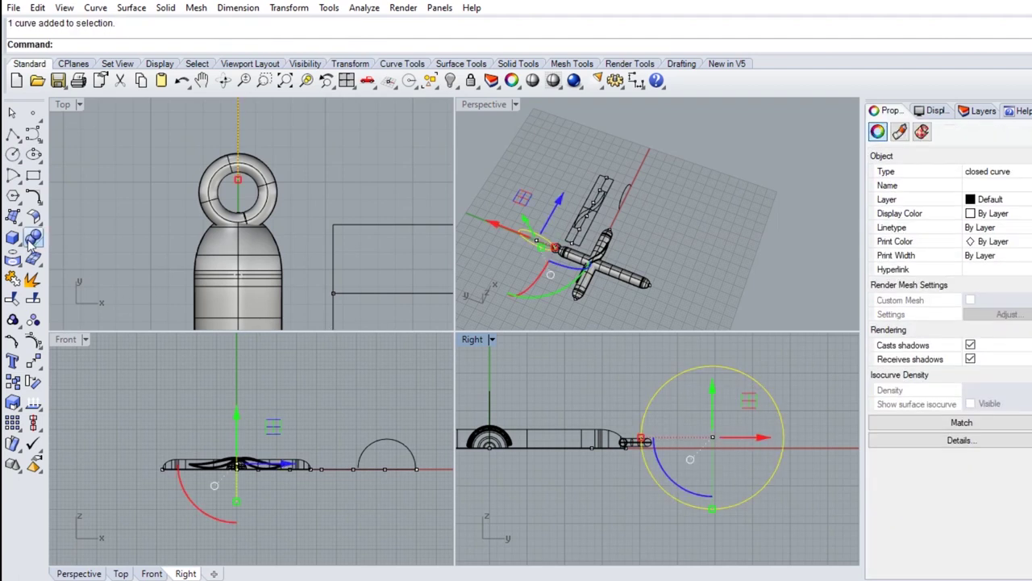
{"action": "left_click_drag", "start_coordinate": [713, 509], "coordinate": [713, 476]}
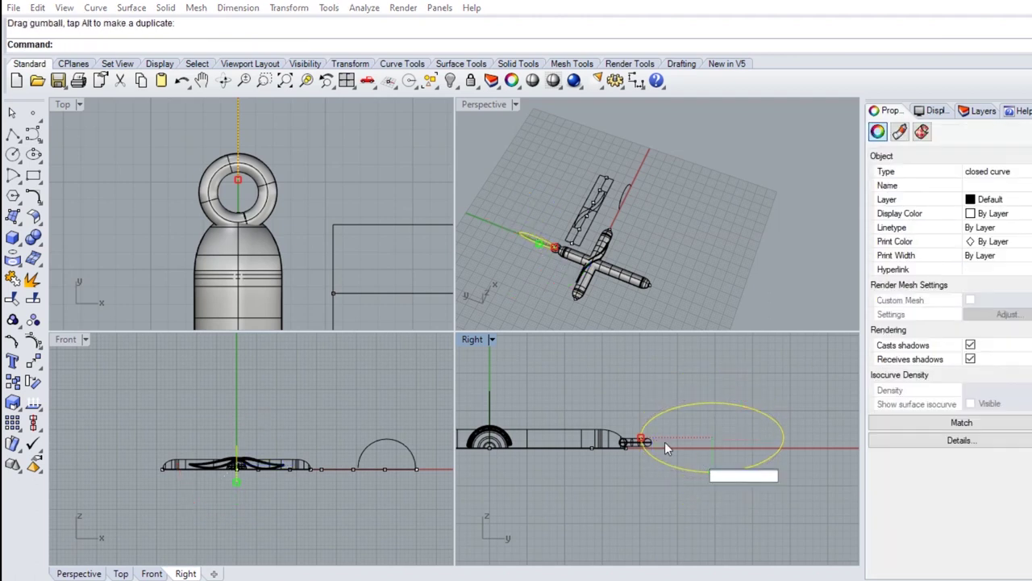
{"action": "left_click", "coordinate": [715, 472]}
{"action": "mouse_move", "coordinate": [717, 481]}
{"action": "left_mouse_down"}
{"action": "mouse_move", "coordinate": [712, 466]}
{"action": "mouse_move", "coordinate": [736, 443]}
{"action": "left_mouse_up"}
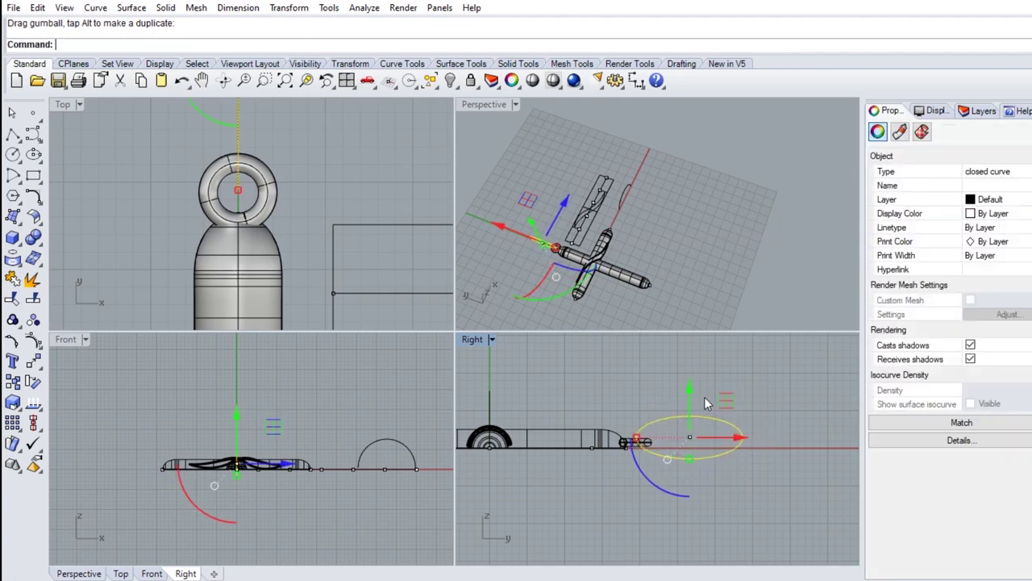
Select the oval curve in the Right view
{"action": "left_click", "coordinate": [690, 389]}
{"action": "key", "text": "Escape"}
{"action": "left_click", "coordinate": [742, 442]}
{"action": "left_click", "coordinate": [715, 412]}
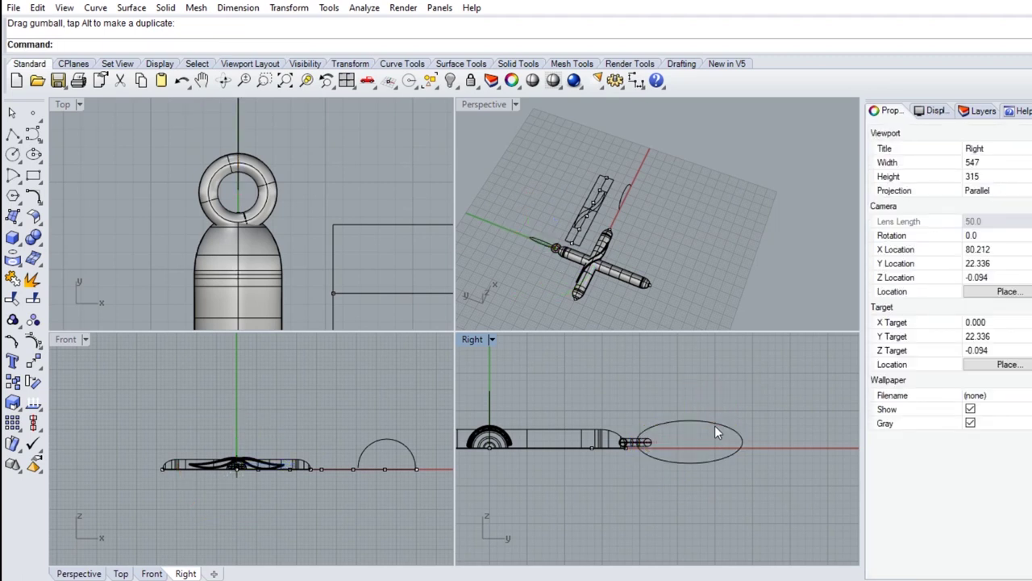
{"action": "left_click", "coordinate": [714, 427]}
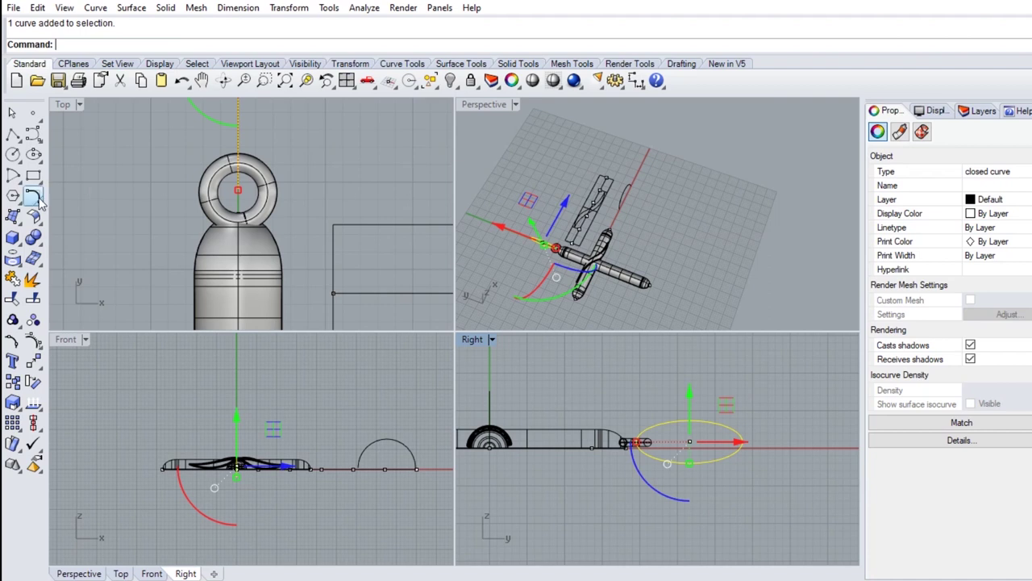
Build a round-capped pipe of radius 1 along the oval curve
{"action": "left_click", "coordinate": [20, 245]}
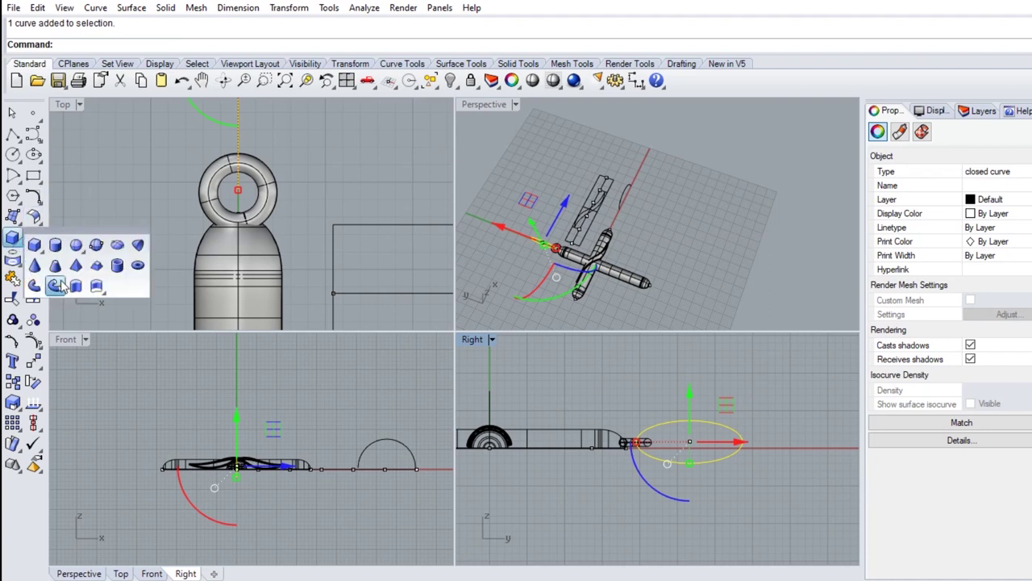
{"action": "left_click", "coordinate": [54, 286]}
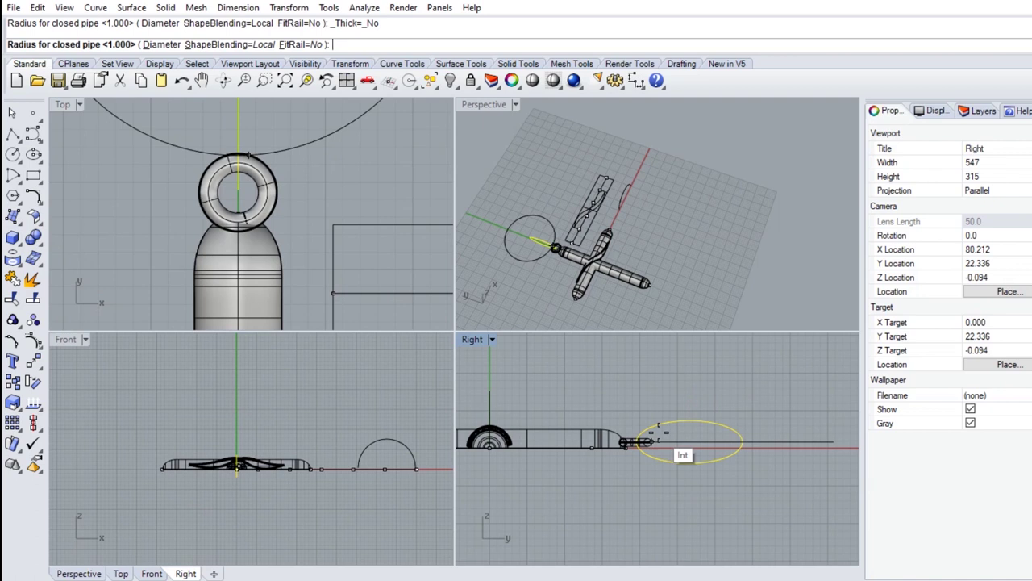
{"action": "type", "text": "1"}
{"action": "key", "text": "Return"}
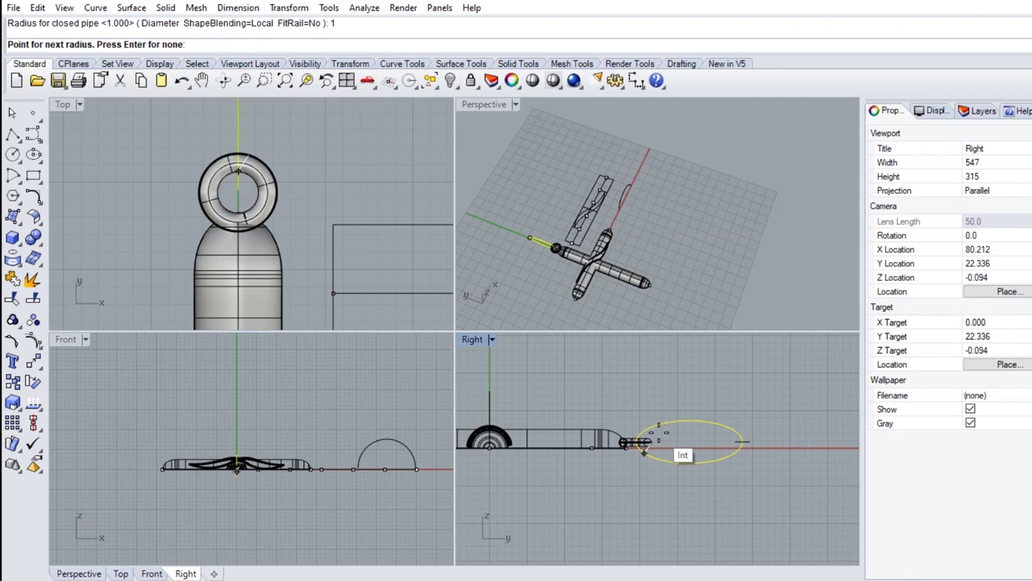
{"action": "key", "text": "Return"}
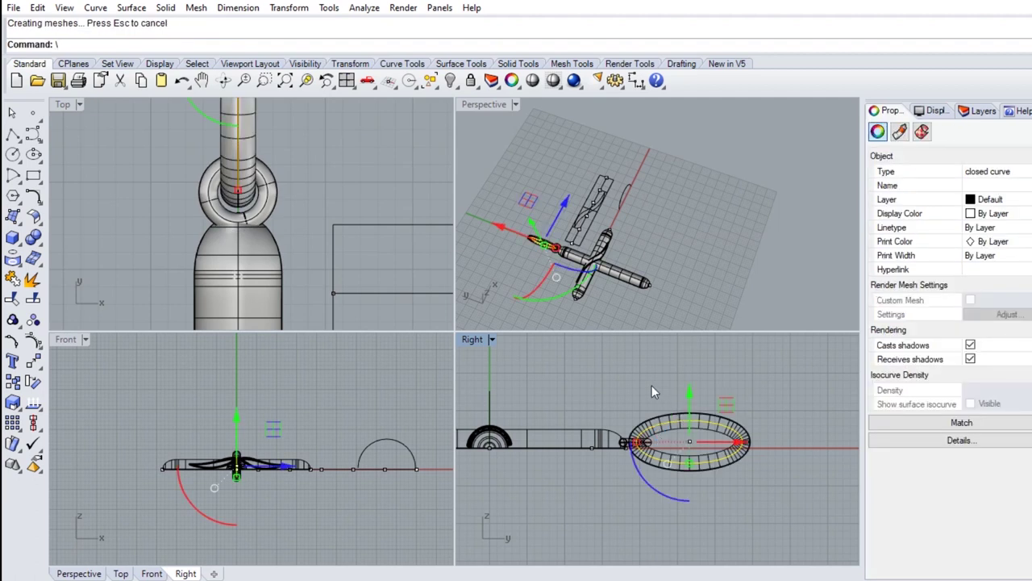
{"action": "left_click", "coordinate": [651, 384]}
Inspect the pipe in a maximised Perspective view from several angles, then undo it
{"action": "scroll", "coordinate": [545, 236], "scroll_direction": "up", "scroll_amount": 3}
{"action": "scroll", "coordinate": [574, 270], "scroll_direction": "up", "scroll_amount": 3}
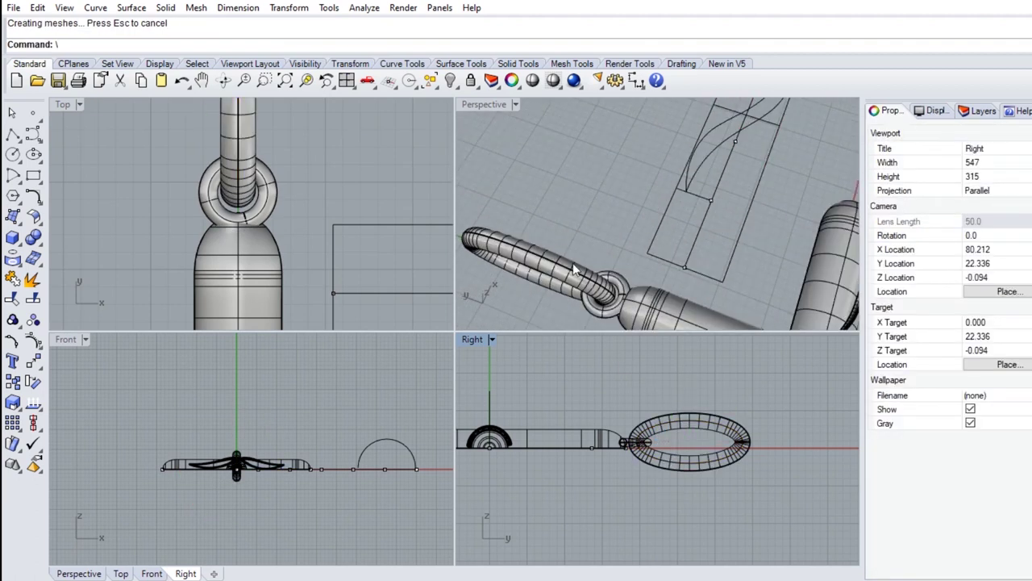
{"action": "right_click_drag", "start_coordinate": [574, 270], "coordinate": [593, 194]}
{"action": "double_click", "coordinate": [500, 105]}
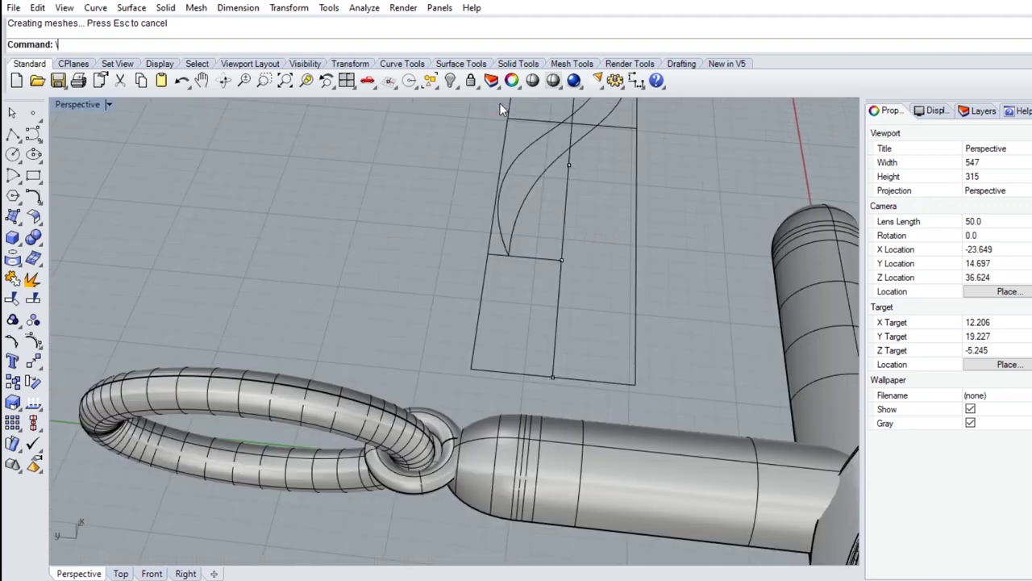
{"action": "right_click_drag", "start_coordinate": [421, 283], "coordinate": [403, 375]}
{"action": "scroll", "coordinate": [403, 375], "scroll_direction": "up", "scroll_amount": 3}
{"action": "scroll", "coordinate": [403, 375], "scroll_direction": "up", "scroll_amount": 3}
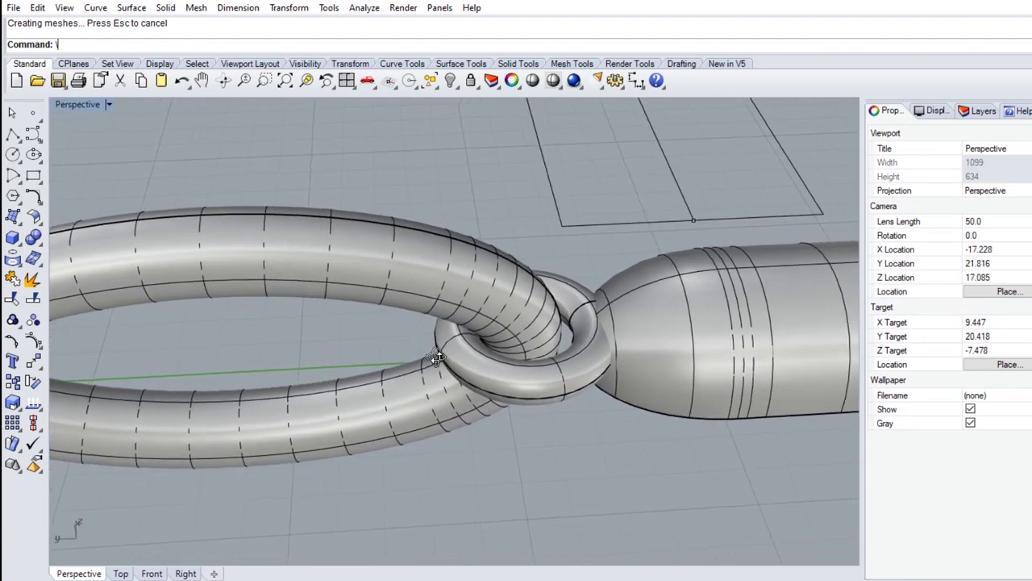
{"action": "scroll", "coordinate": [436, 357], "scroll_direction": "down", "scroll_amount": 1}
{"action": "scroll", "coordinate": [431, 367], "scroll_direction": "down", "scroll_amount": 1}
{"action": "scroll", "coordinate": [431, 367], "scroll_direction": "down", "scroll_amount": 5}
{"action": "scroll", "coordinate": [557, 373], "scroll_direction": "down", "scroll_amount": 5}
{"action": "mouse_move", "coordinate": [556, 372]}
{"action": "right_mouse_down"}
{"action": "mouse_move", "coordinate": [277, 254]}
{"action": "mouse_move", "coordinate": [517, 307]}
{"action": "right_mouse_up"}
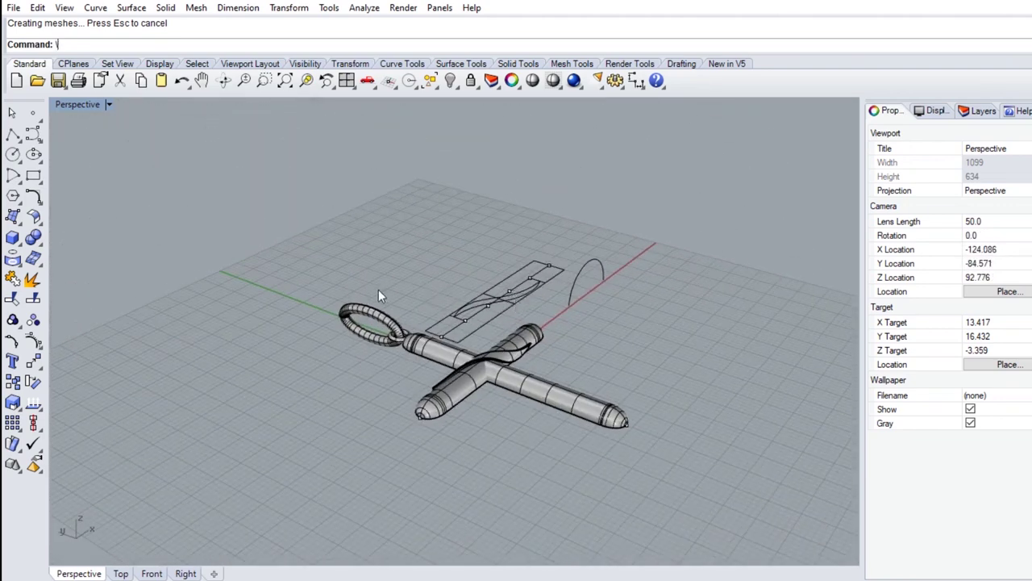
{"action": "scroll", "coordinate": [378, 291], "scroll_direction": "up", "scroll_amount": 4}
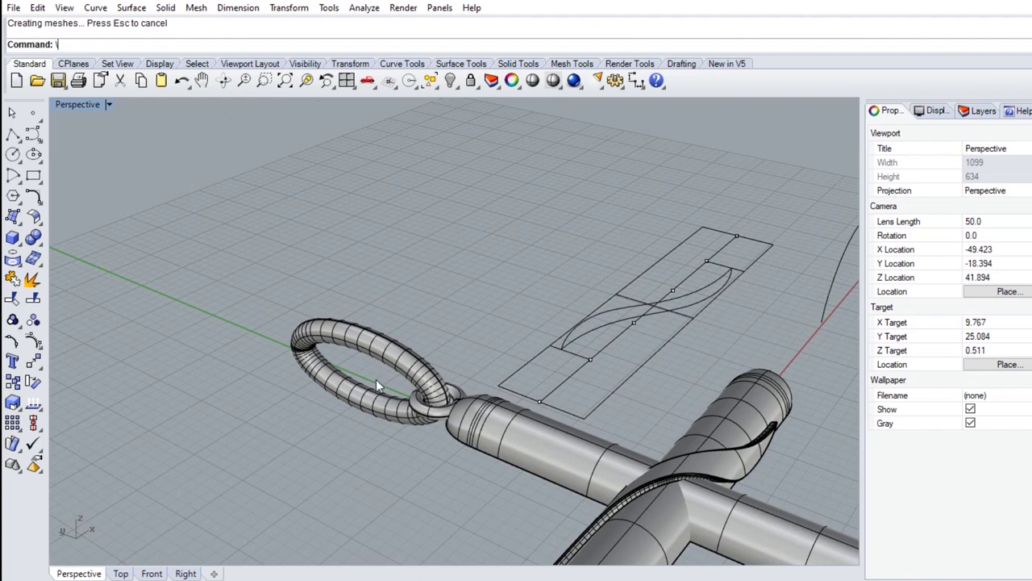
{"action": "key", "text": "ctrl+z"}
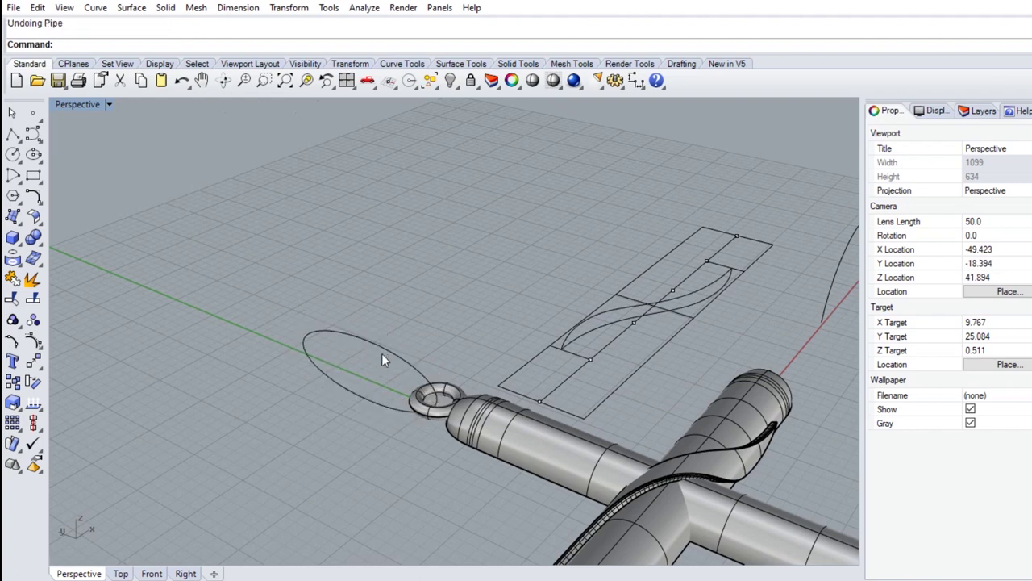
Shrink the oval around its centre and slide it left toward the bail
{"action": "left_click", "coordinate": [382, 359]}
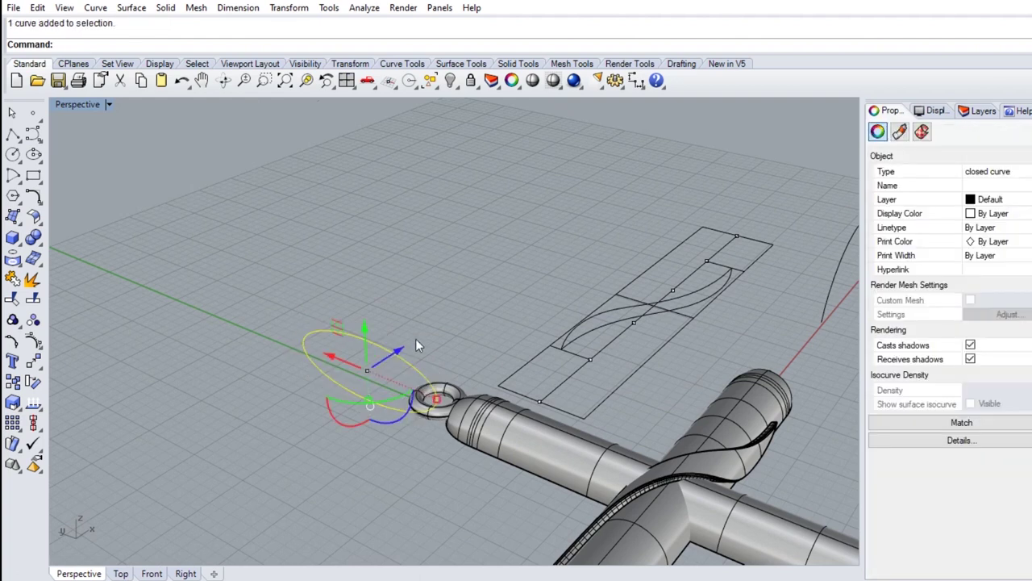
{"action": "double_click", "coordinate": [79, 104]}
{"action": "scroll", "coordinate": [742, 464], "scroll_direction": "up", "scroll_amount": 2}
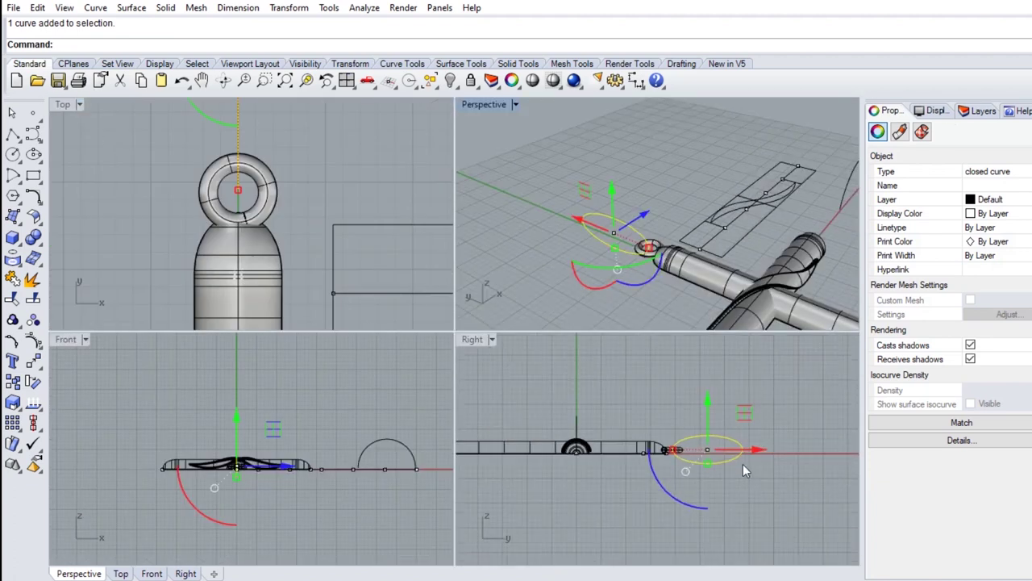
{"action": "scroll", "coordinate": [718, 461], "scroll_direction": "up", "scroll_amount": 1}
{"action": "scroll", "coordinate": [713, 463], "scroll_direction": "up", "scroll_amount": 3}
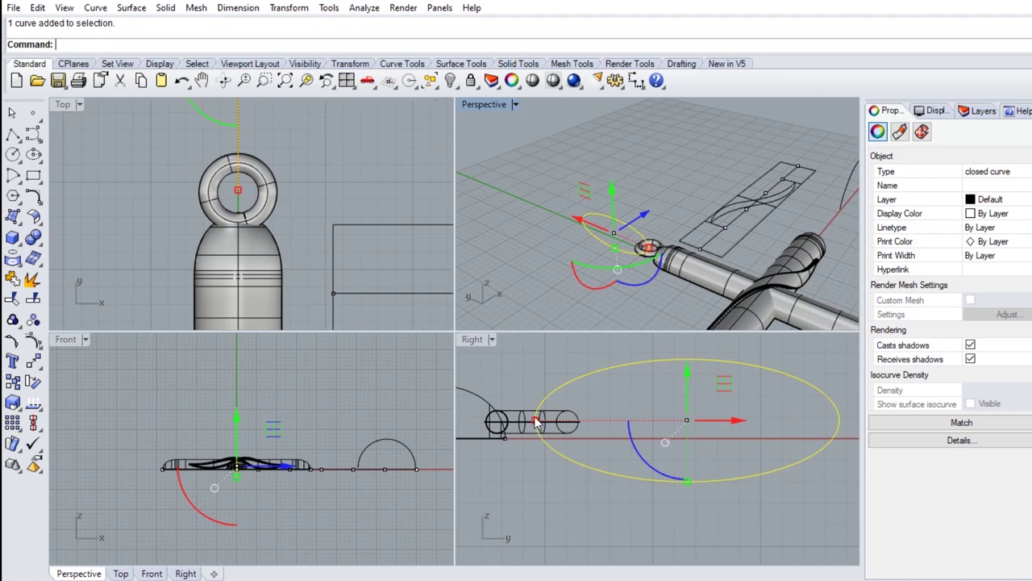
{"action": "left_click_drag", "start_coordinate": [538, 423], "coordinate": [575, 435]}
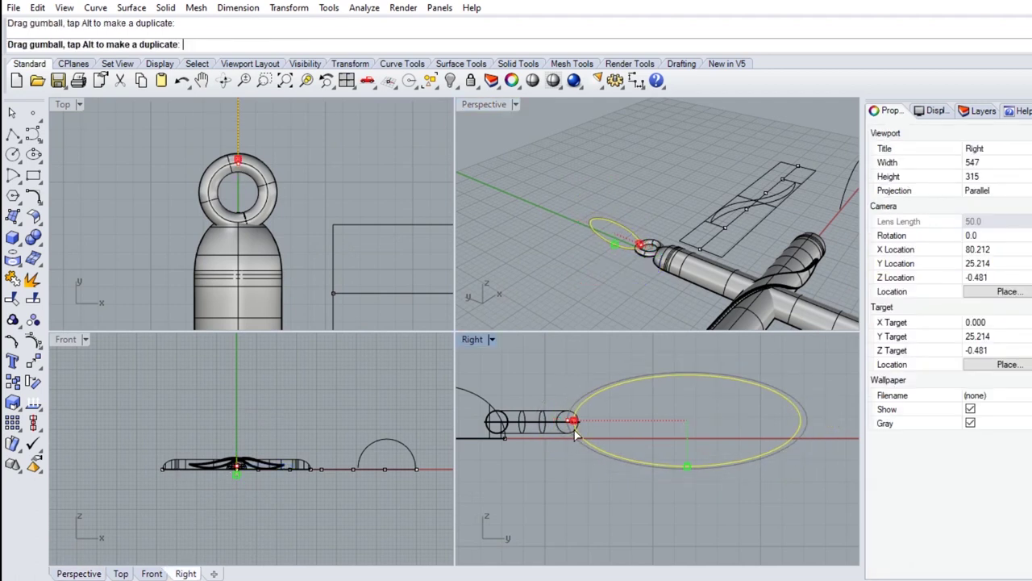
{"action": "left_click_drag", "start_coordinate": [733, 420], "coordinate": [699, 424]}
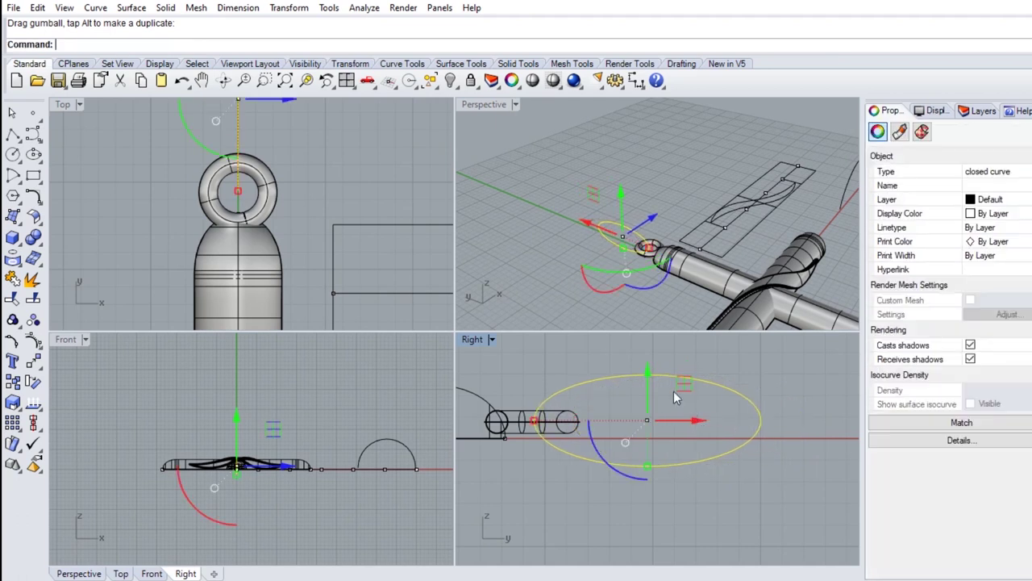
Pipe the oval with round caps at radius 0.9
{"action": "left_click", "coordinate": [12, 237]}
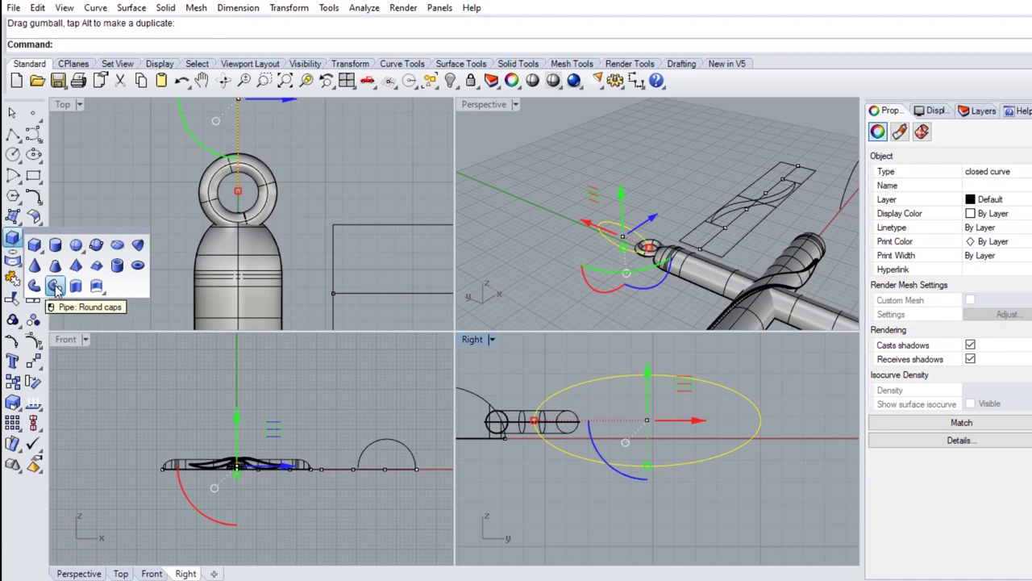
{"action": "left_click", "coordinate": [54, 286]}
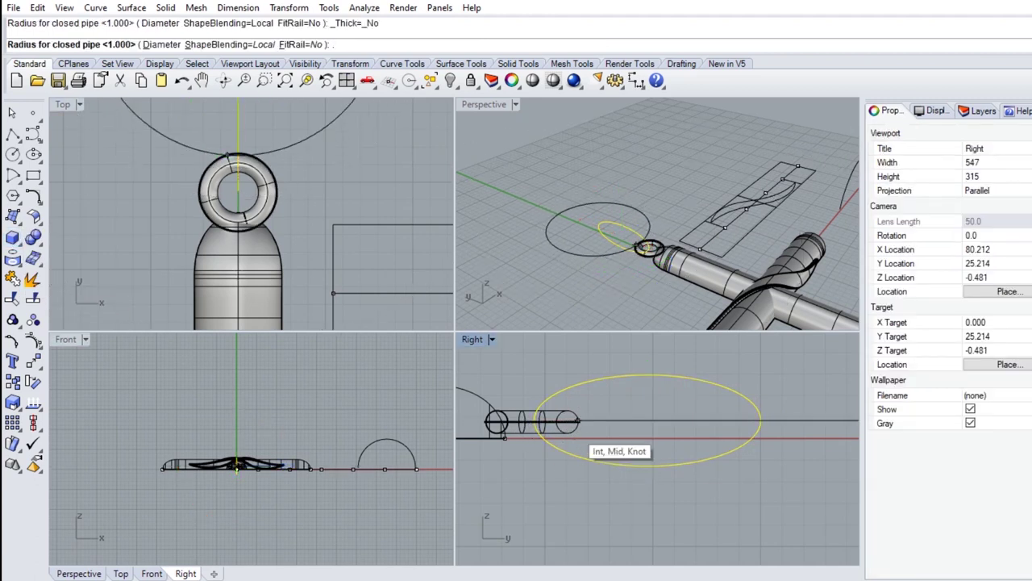
{"action": "key", "text": "Return"}
{"action": "key", "text": "Return"}
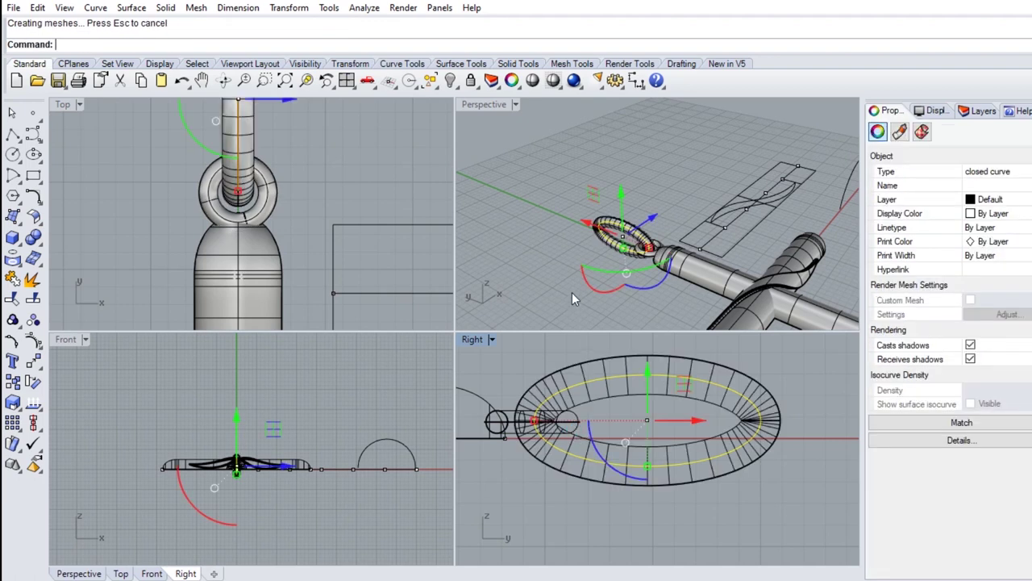
{"action": "left_click", "coordinate": [482, 148]}
{"action": "double_click", "coordinate": [484, 105]}
Orbit the maximised Perspective view and switch it to shaded display to review the pendant
{"action": "mouse_move", "coordinate": [465, 294]}
{"action": "right_mouse_down"}
{"action": "mouse_move", "coordinate": [407, 346]}
{"action": "mouse_move", "coordinate": [346, 349]}
{"action": "mouse_move", "coordinate": [376, 415]}
{"action": "right_mouse_up"}
{"action": "scroll", "coordinate": [344, 347], "scroll_direction": "down", "scroll_amount": 5}
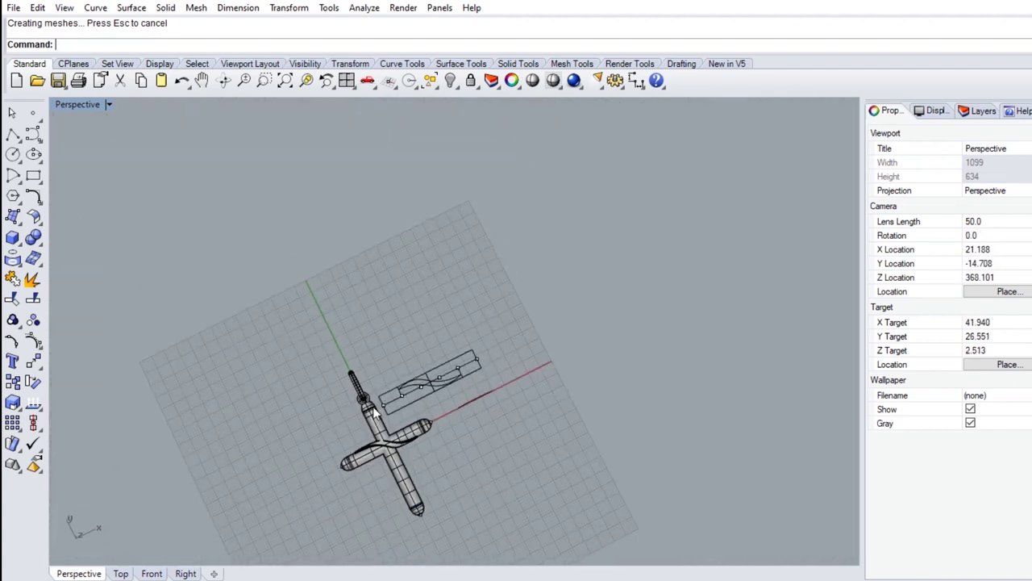
{"action": "scroll", "coordinate": [371, 427], "scroll_direction": "up", "scroll_amount": 4}
{"action": "scroll", "coordinate": [354, 431], "scroll_direction": "down", "scroll_amount": 3}
{"action": "mouse_move", "coordinate": [245, 449]}
{"action": "right_mouse_down"}
{"action": "mouse_move", "coordinate": [341, 380]}
{"action": "mouse_move", "coordinate": [421, 171]}
{"action": "right_mouse_up"}
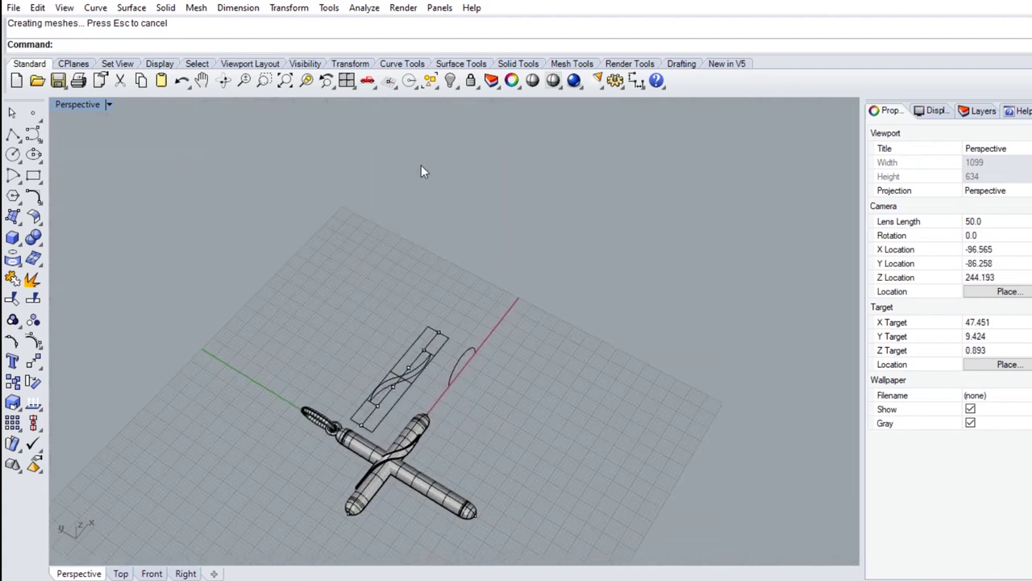
{"action": "left_click", "coordinate": [533, 80]}
{"action": "scroll", "coordinate": [347, 524], "scroll_direction": "up", "scroll_amount": 3}
{"action": "scroll", "coordinate": [379, 484], "scroll_direction": "up", "scroll_amount": 3}
{"action": "mouse_move", "coordinate": [390, 458]}
{"action": "right_mouse_down"}
{"action": "mouse_move", "coordinate": [396, 445]}
{"action": "mouse_move", "coordinate": [314, 473]}
{"action": "mouse_move", "coordinate": [323, 490]}
{"action": "mouse_move", "coordinate": [360, 480]}
{"action": "right_mouse_up"}
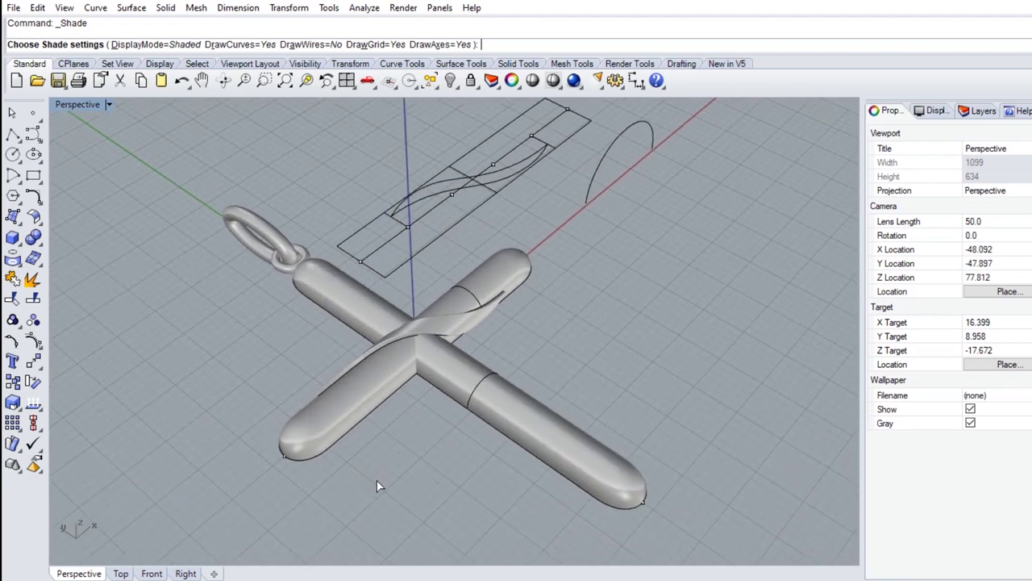